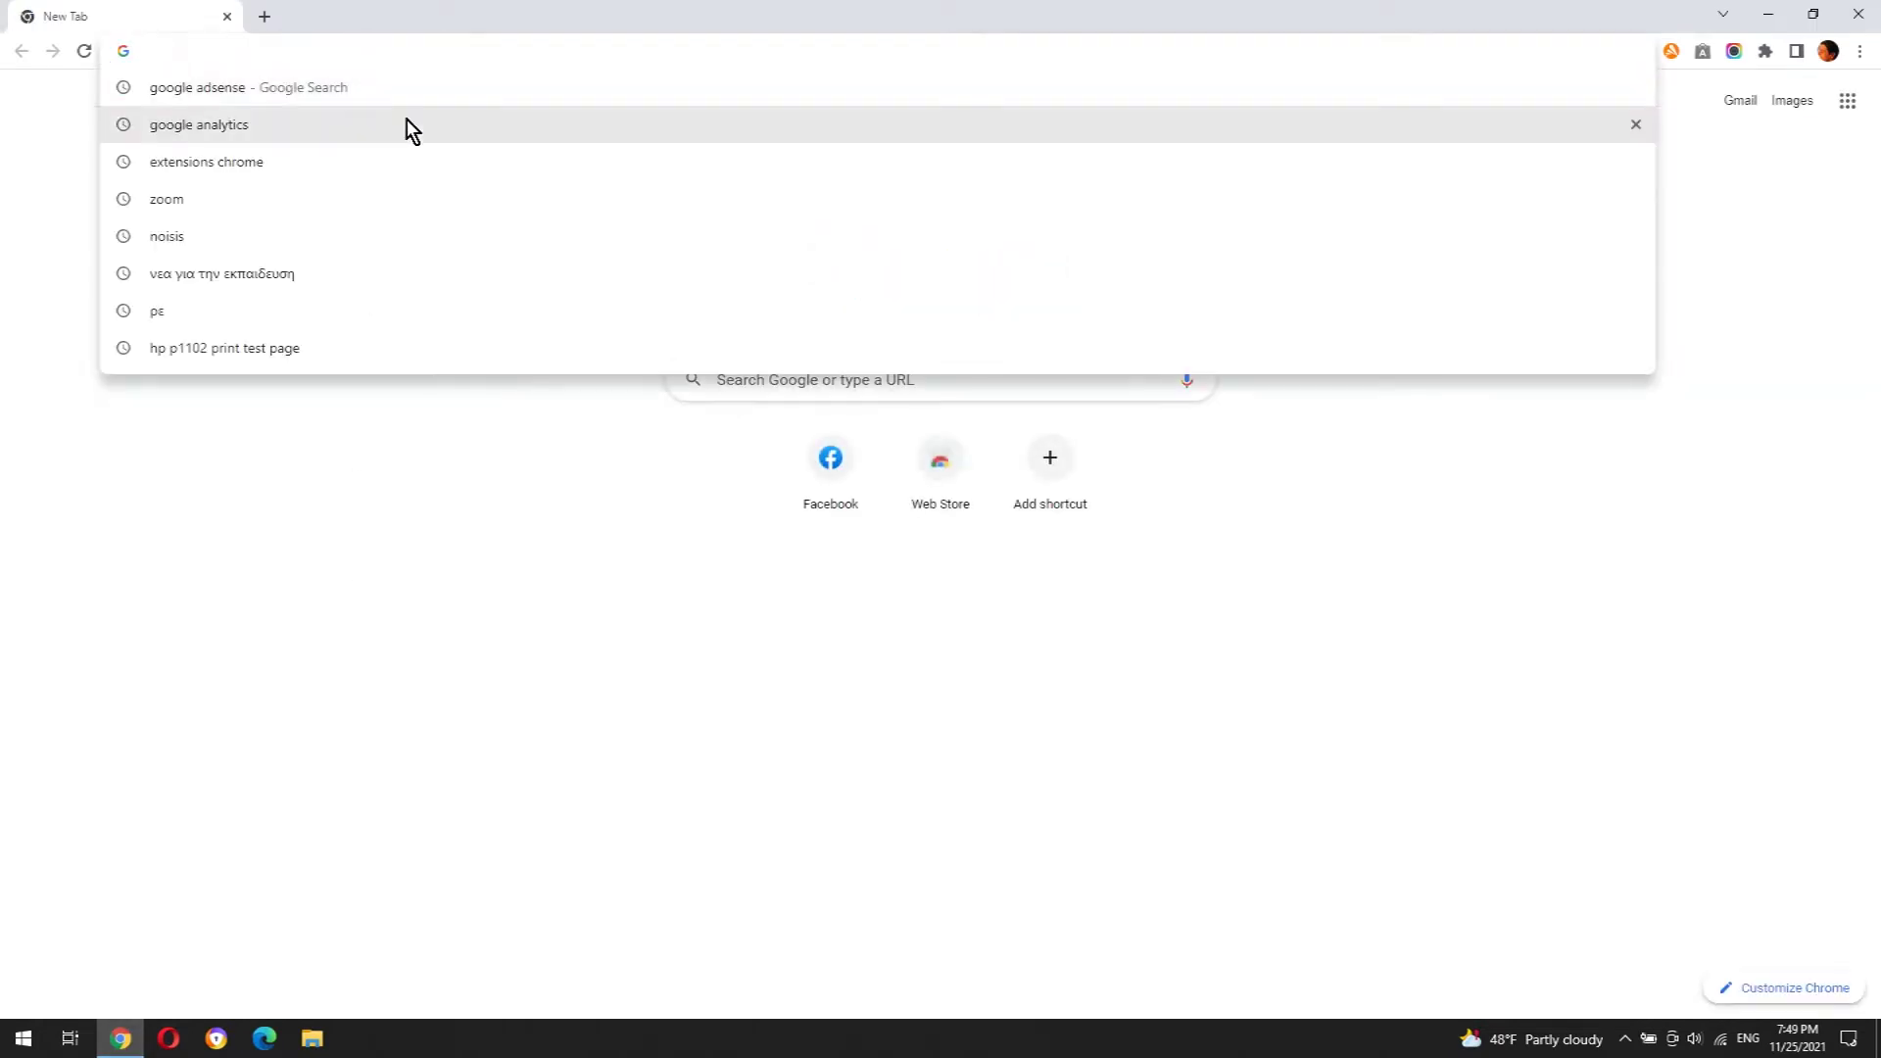
text(c)
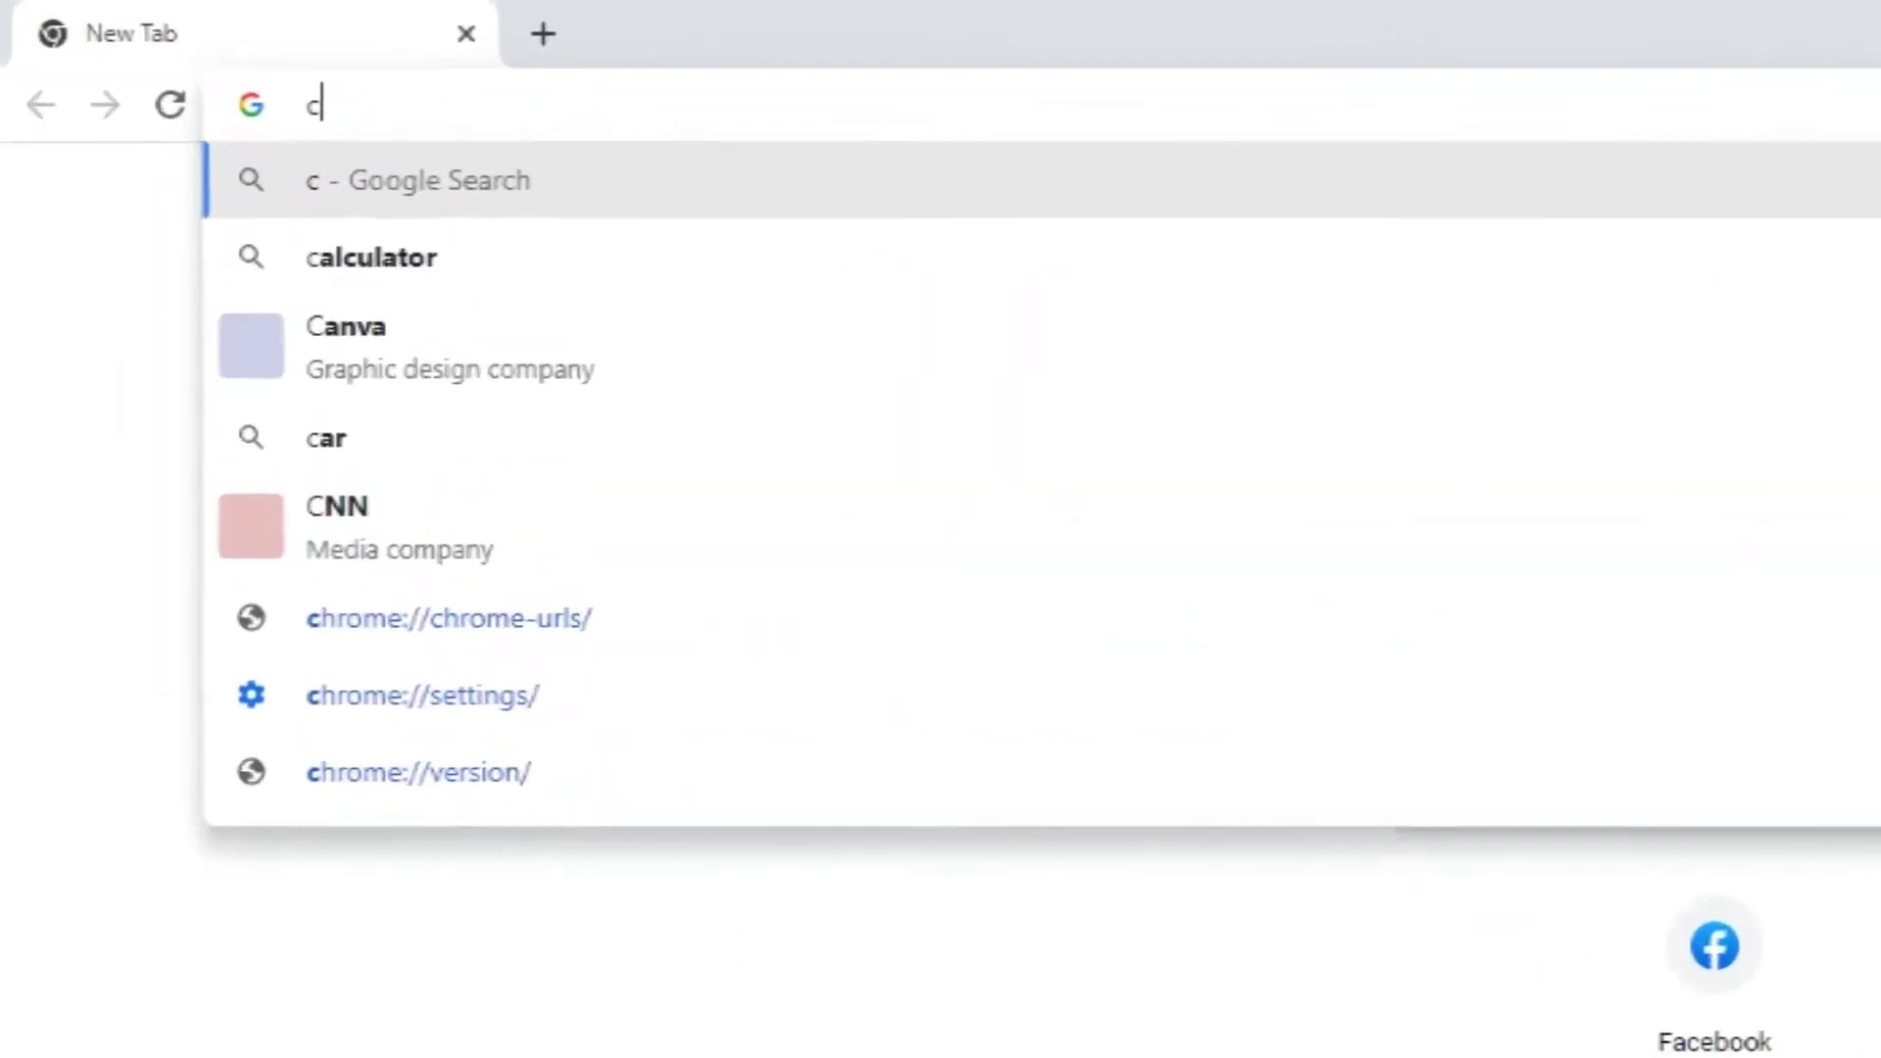
text(hrome.goo)
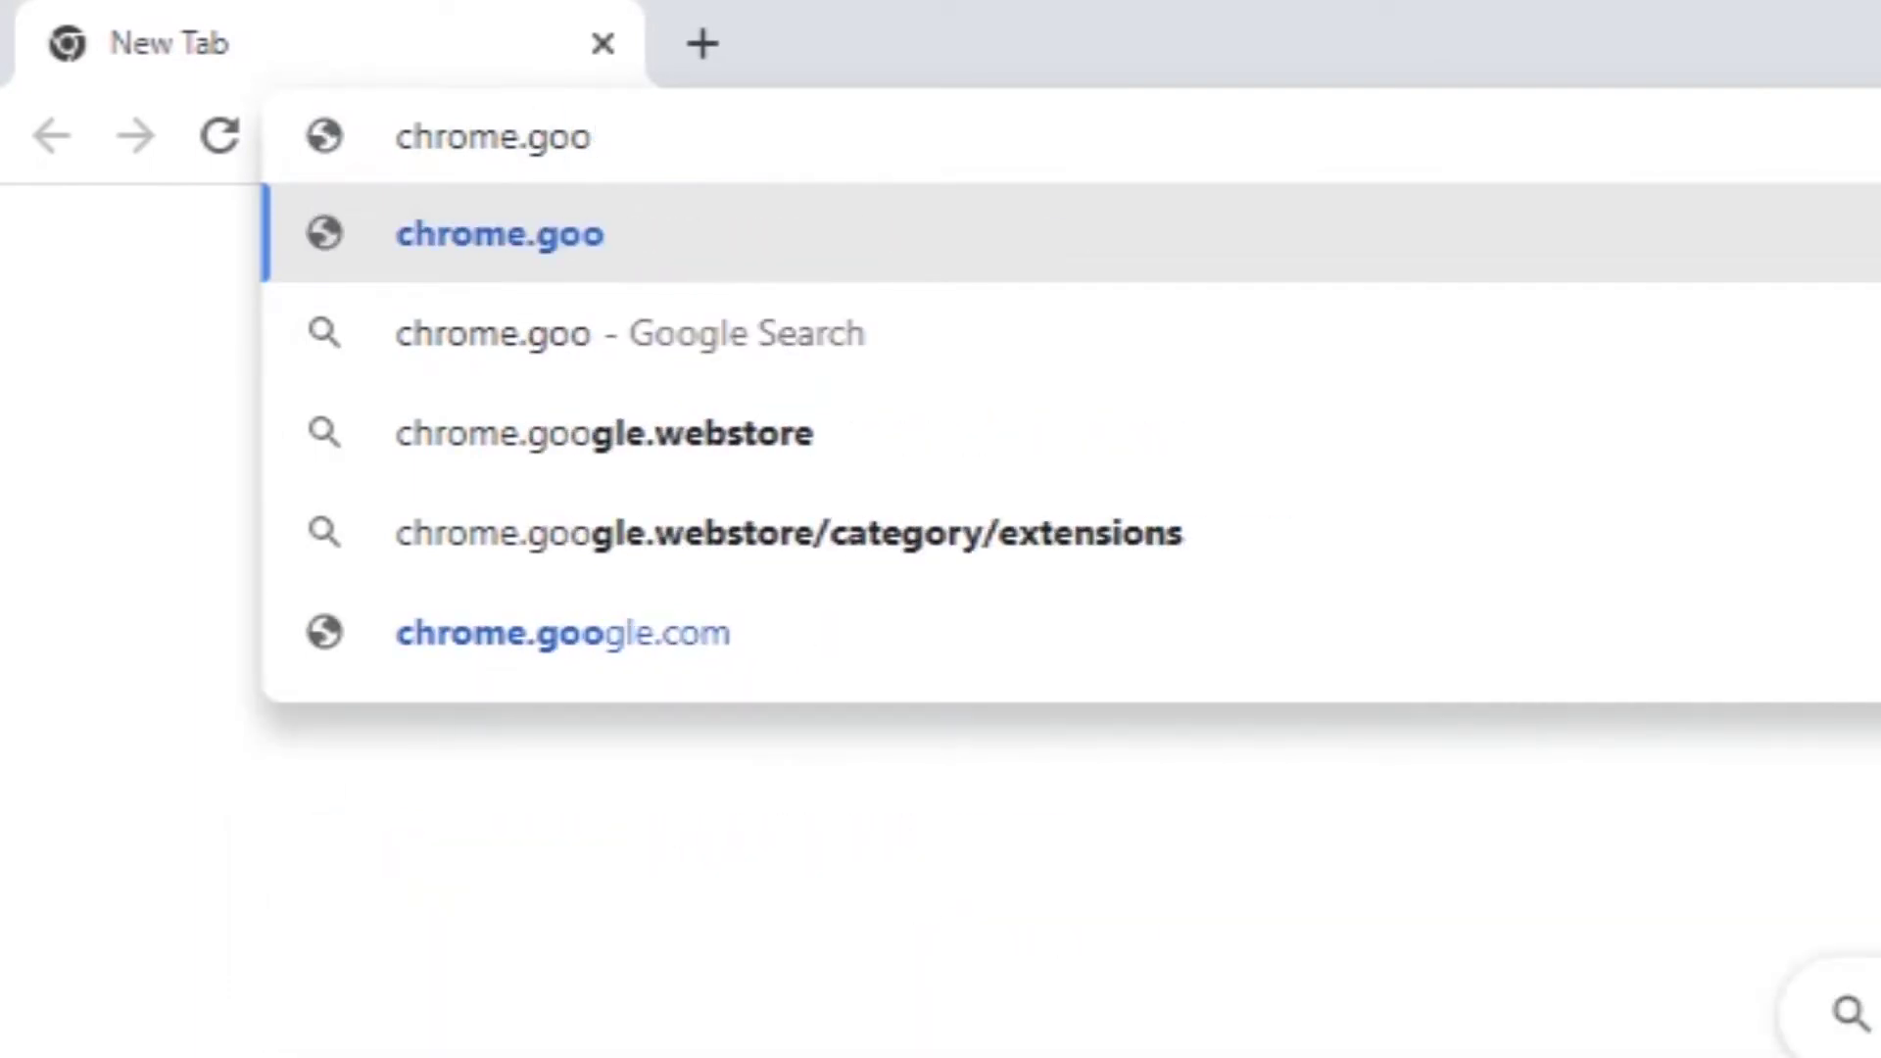
text(gle.com/webstore)
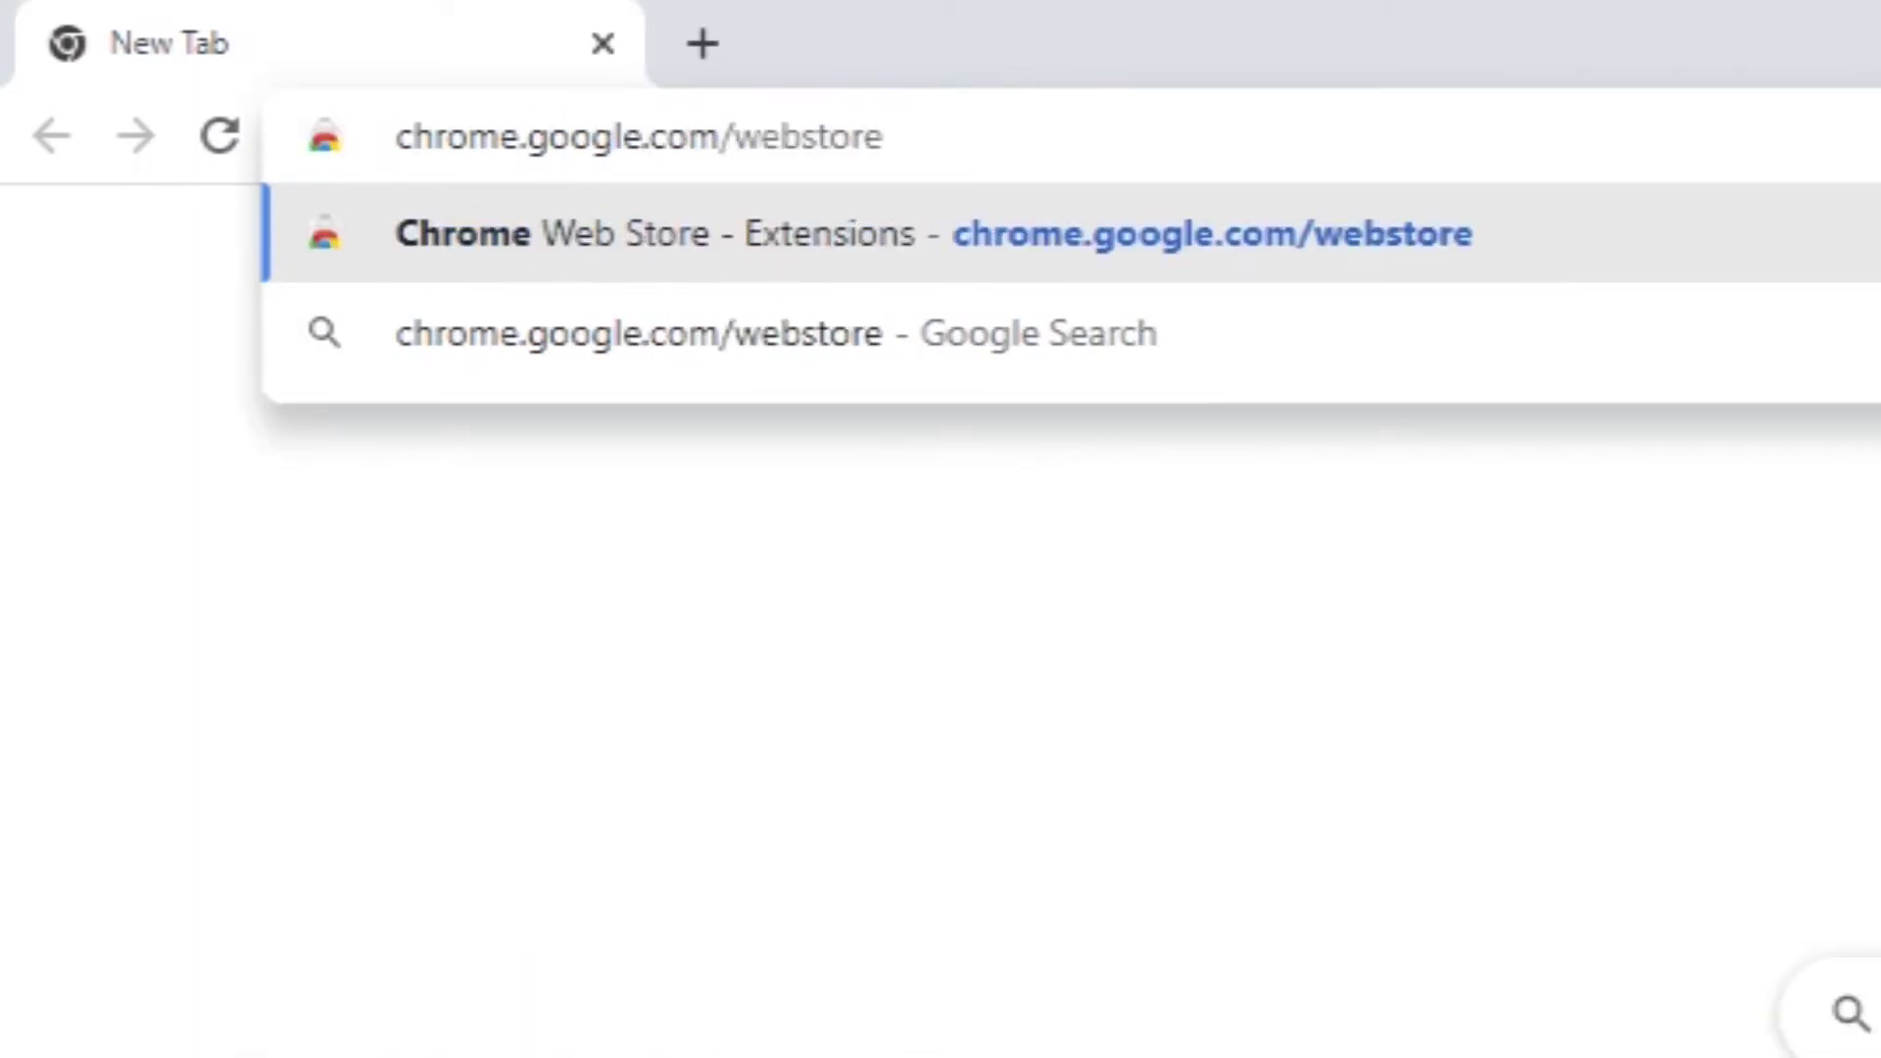
Go to chrome.google.com/webstore and search the store for 'gofullpage'.
key(Return)
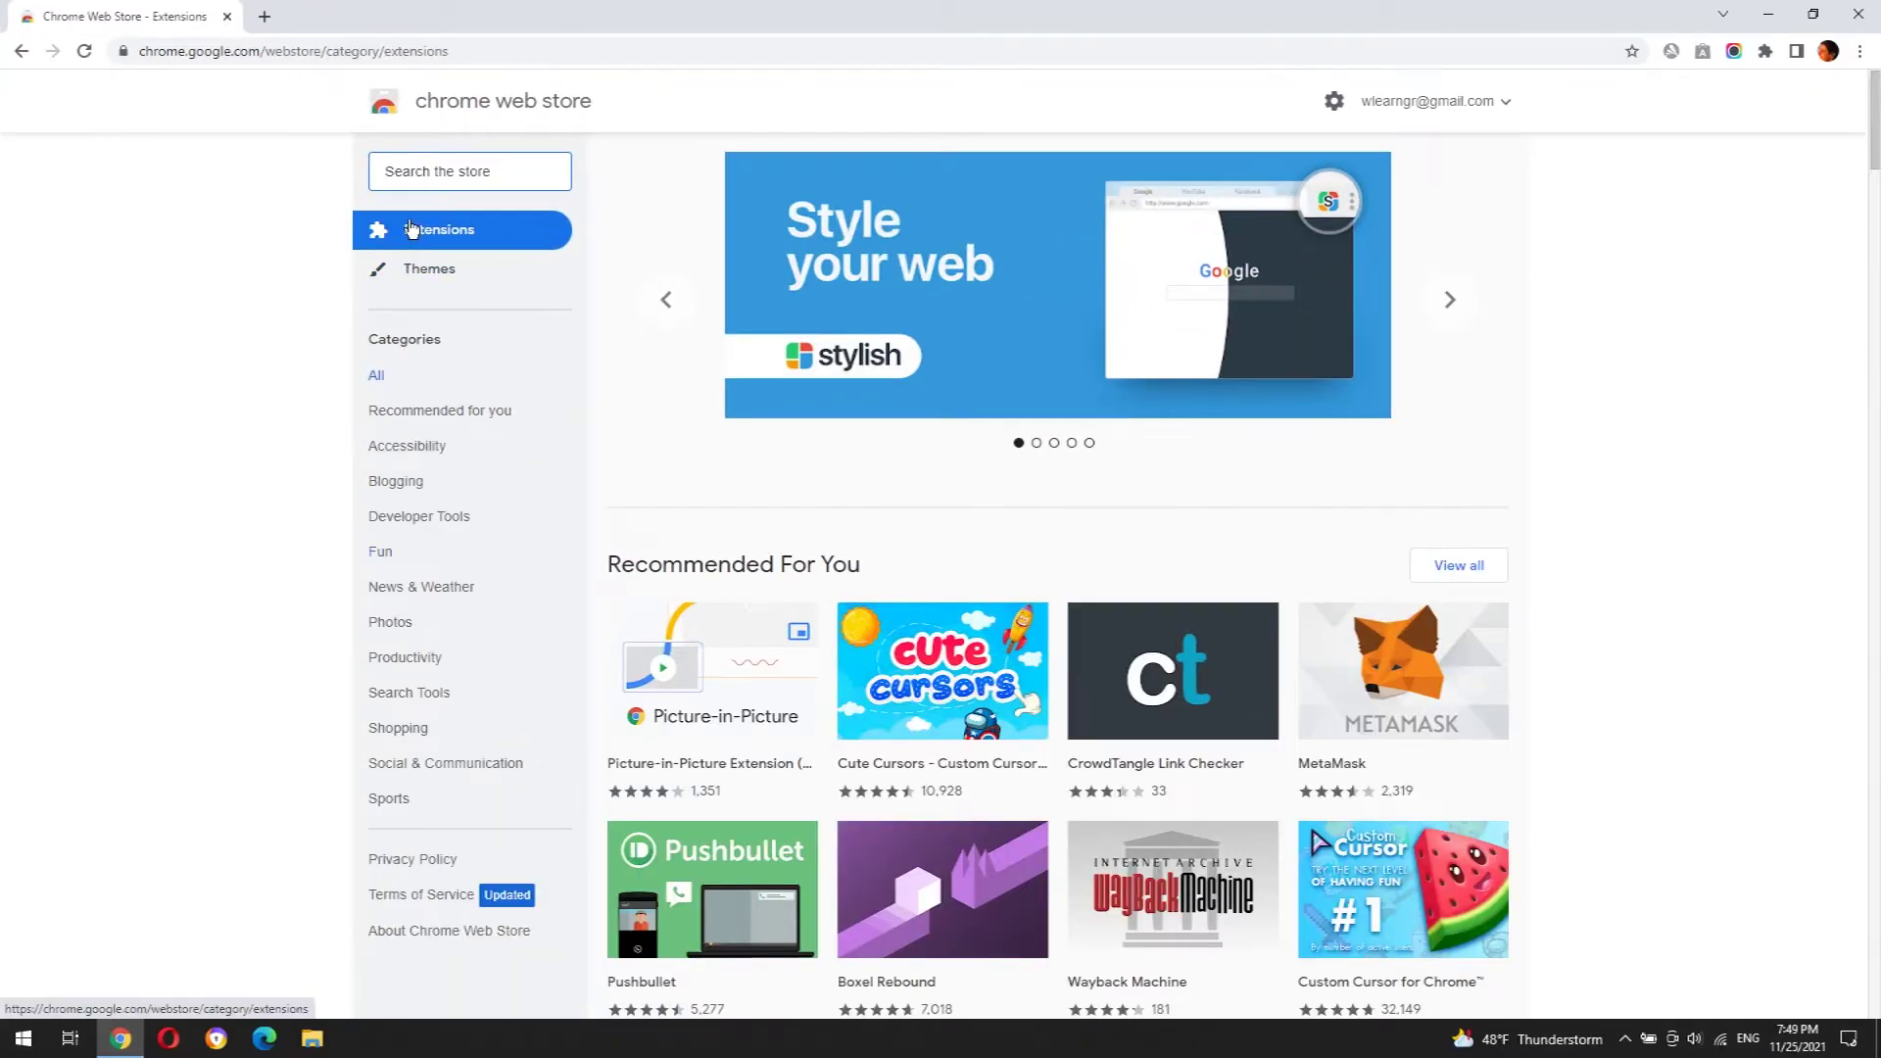
click(407, 173)
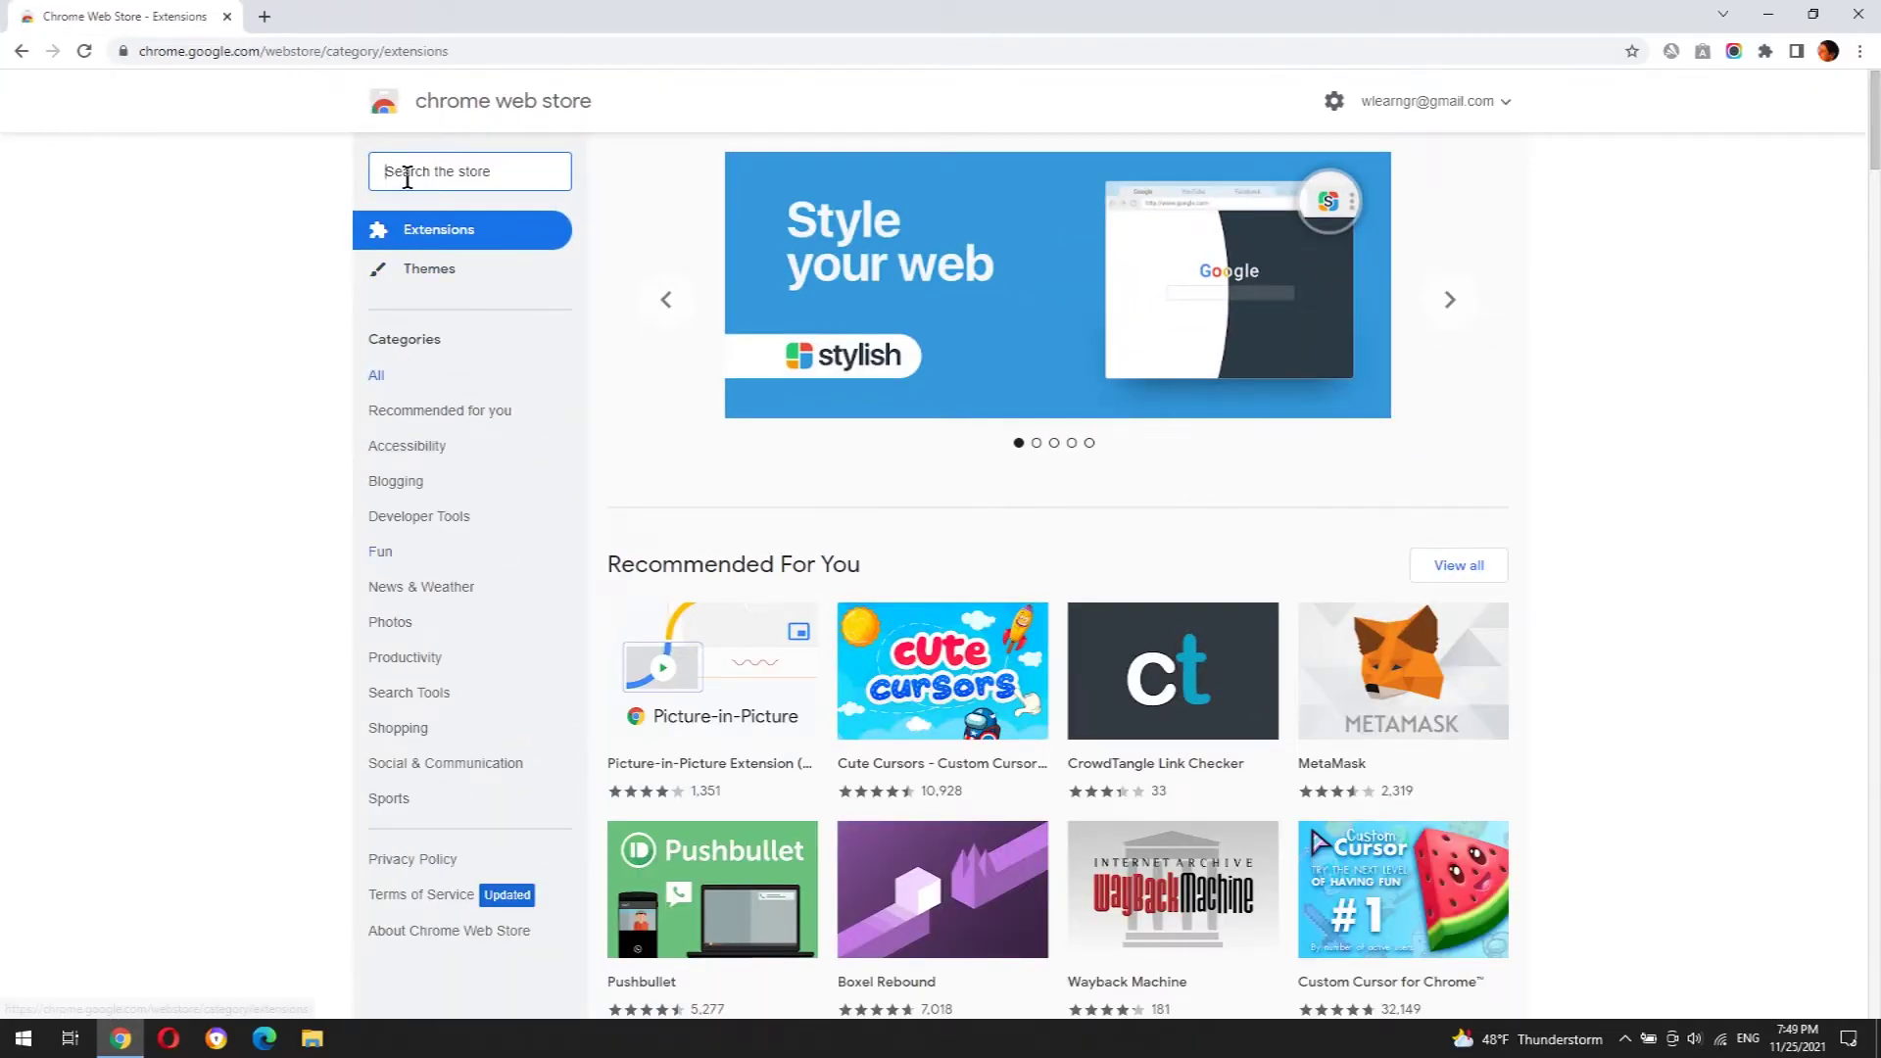
text(go)
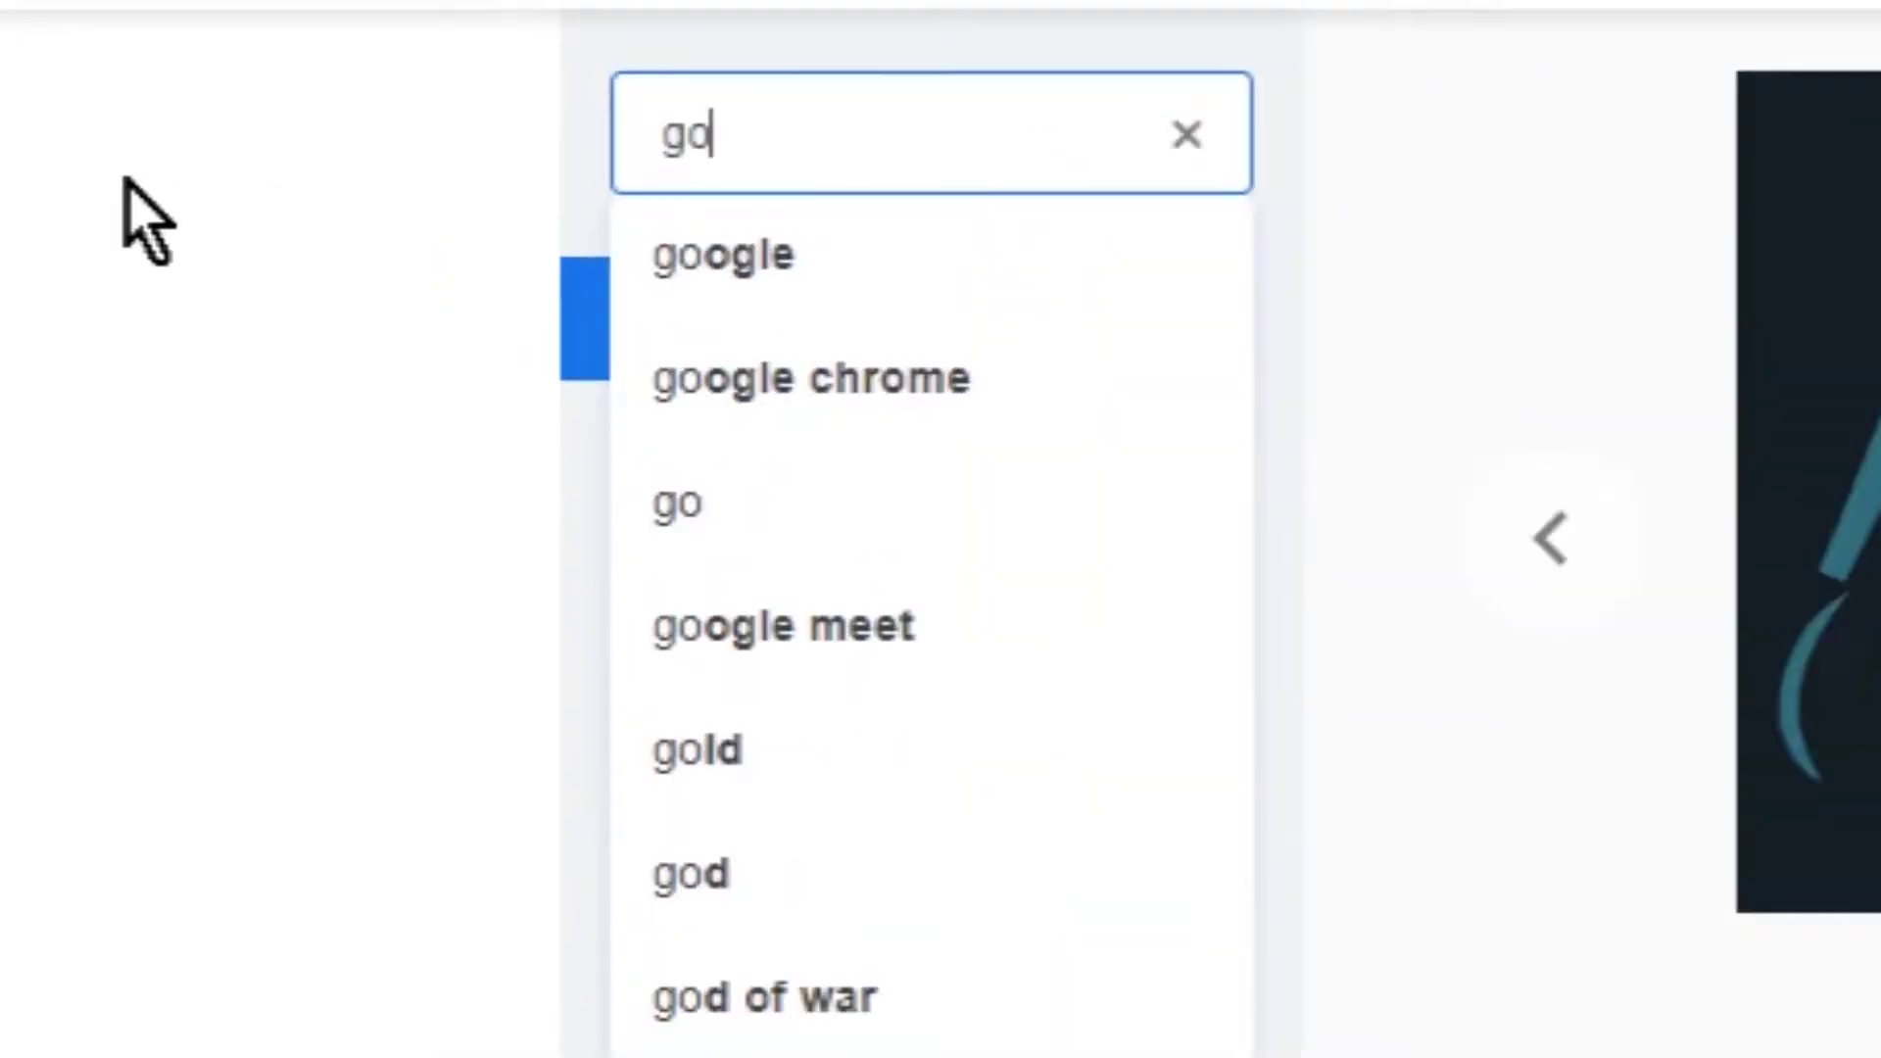
text(fullpage)
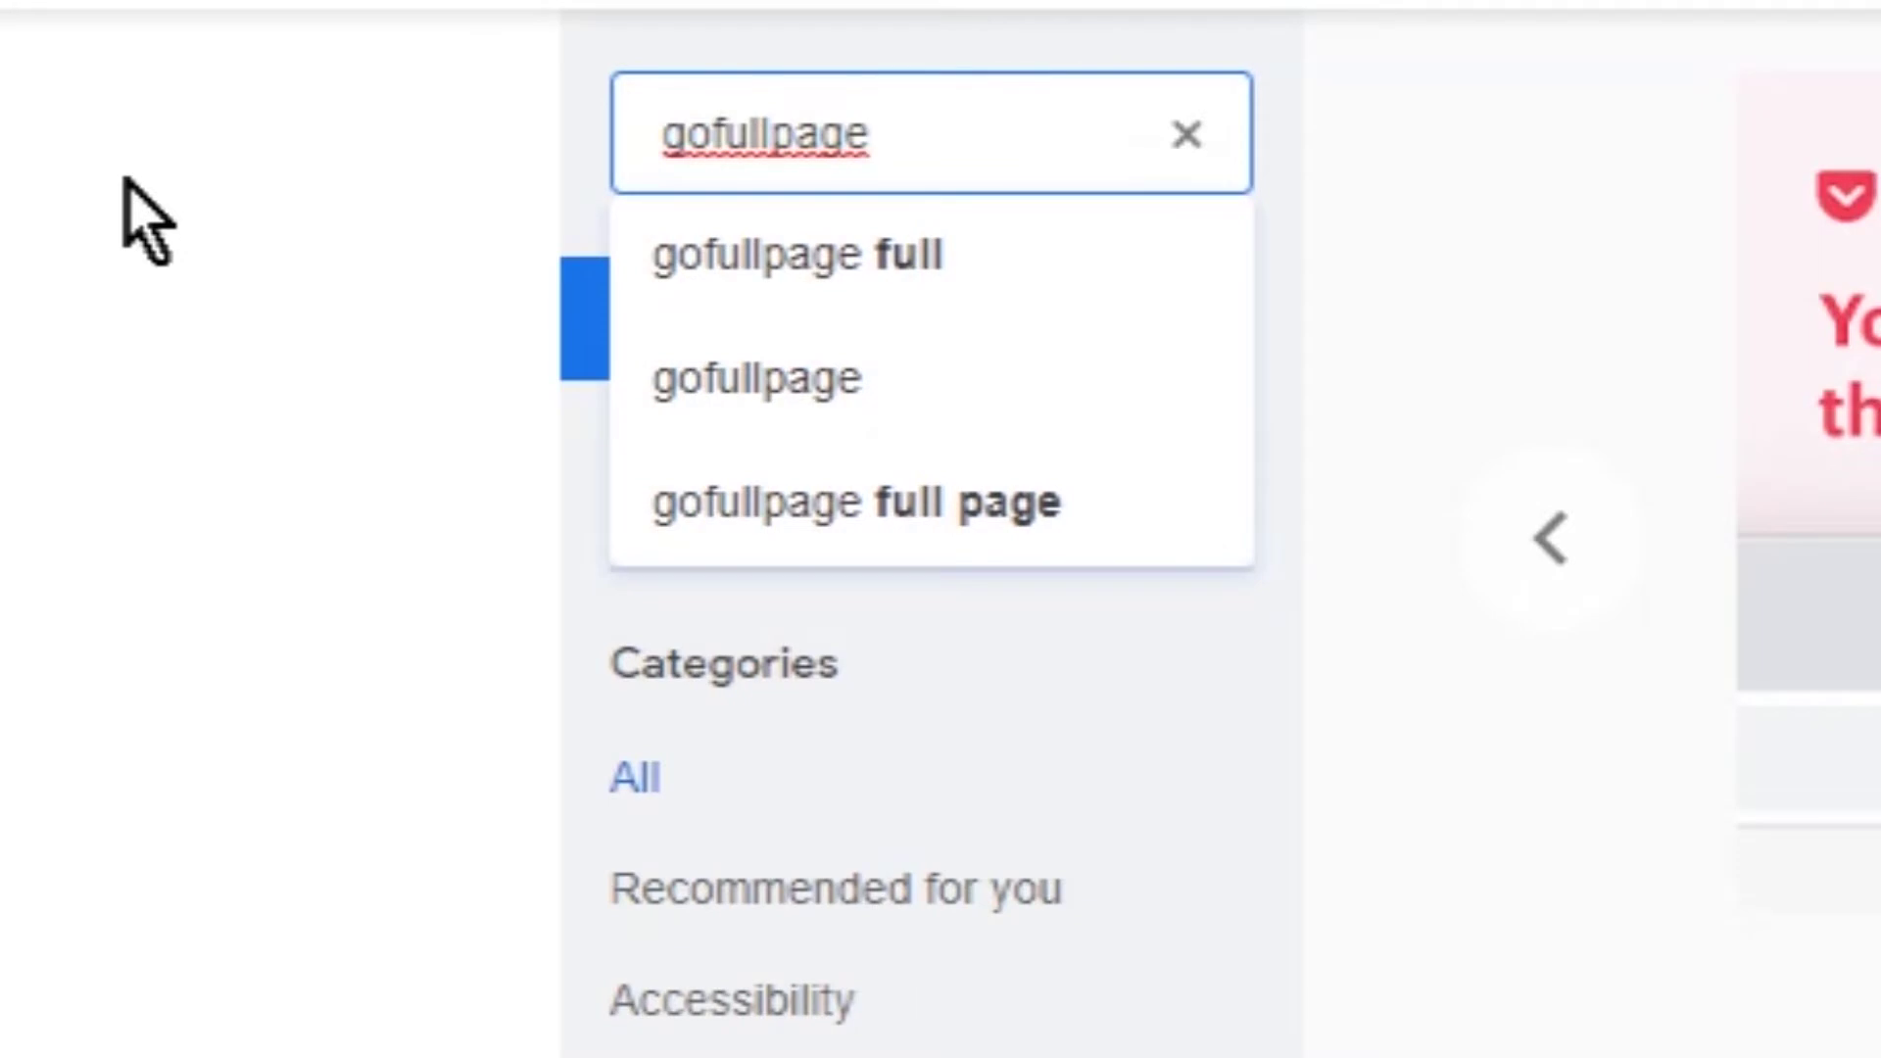
key(Return)
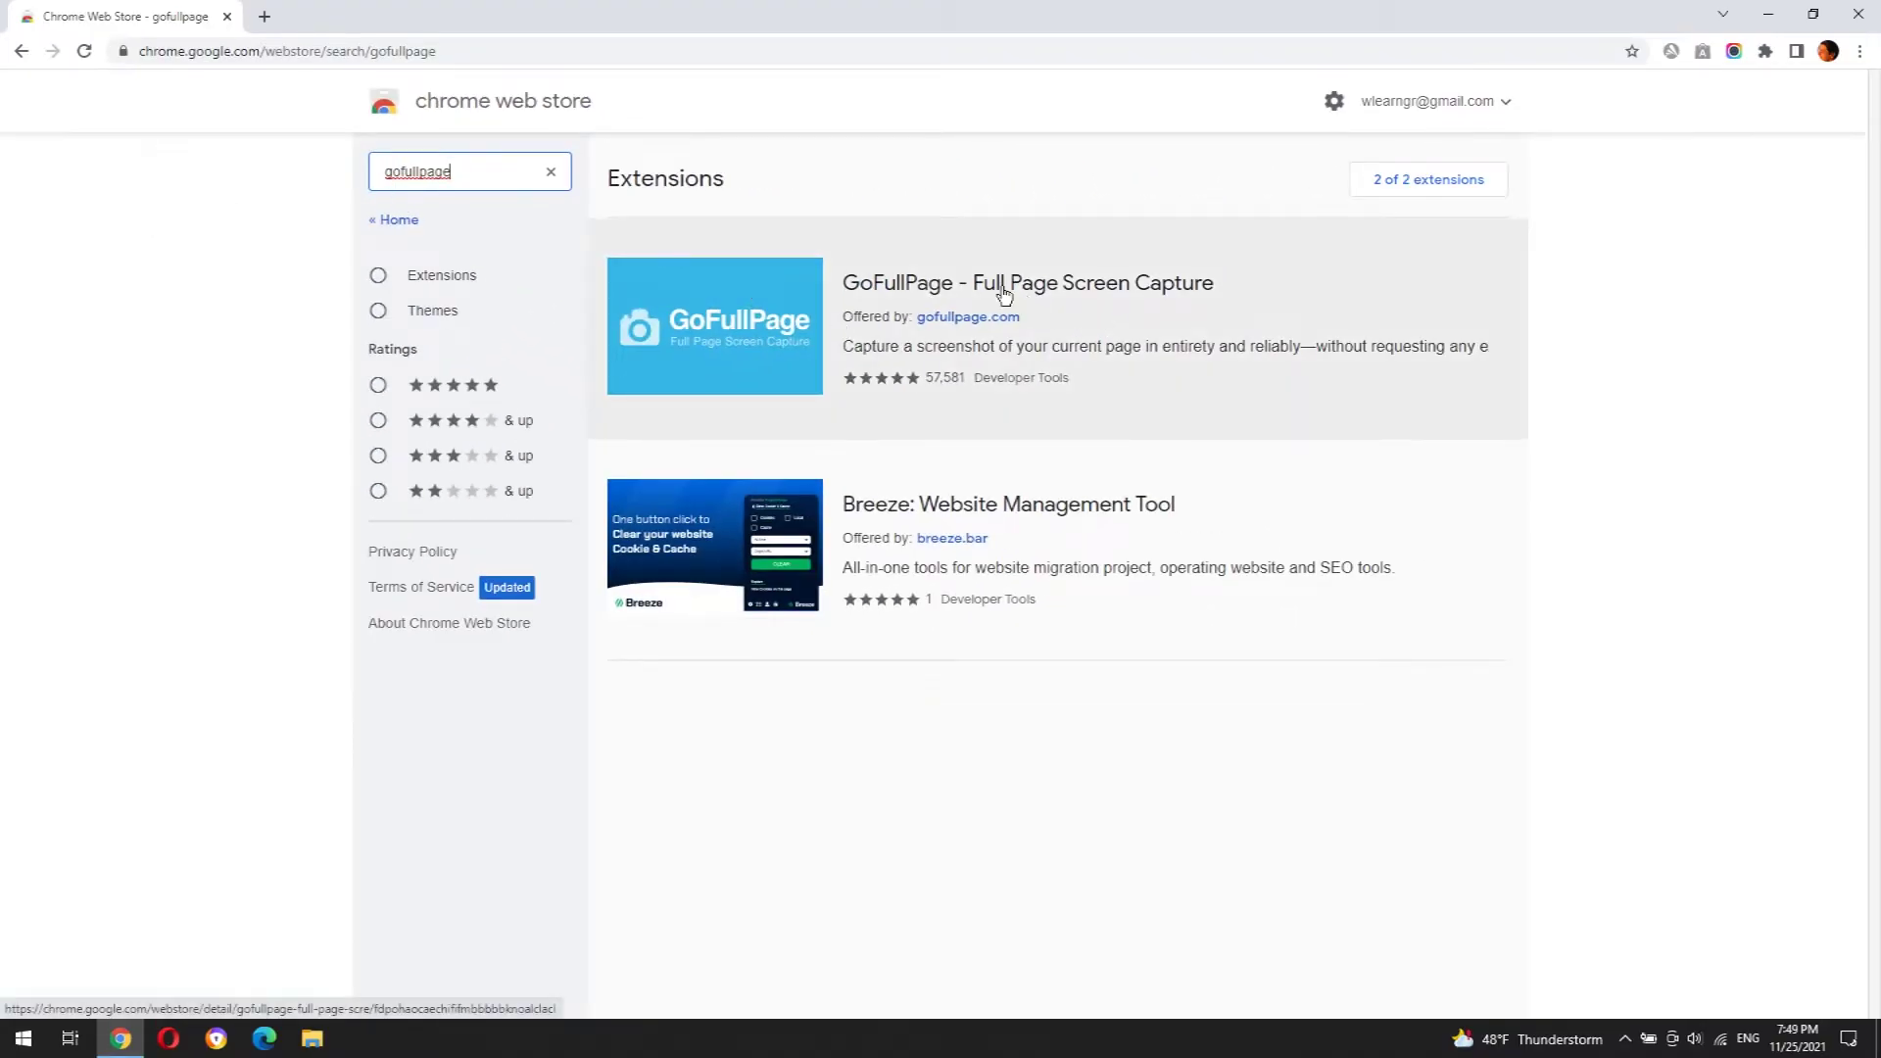
Install the GoFullPage – Full Page Screen Capture extension from its store page.
click(1034, 293)
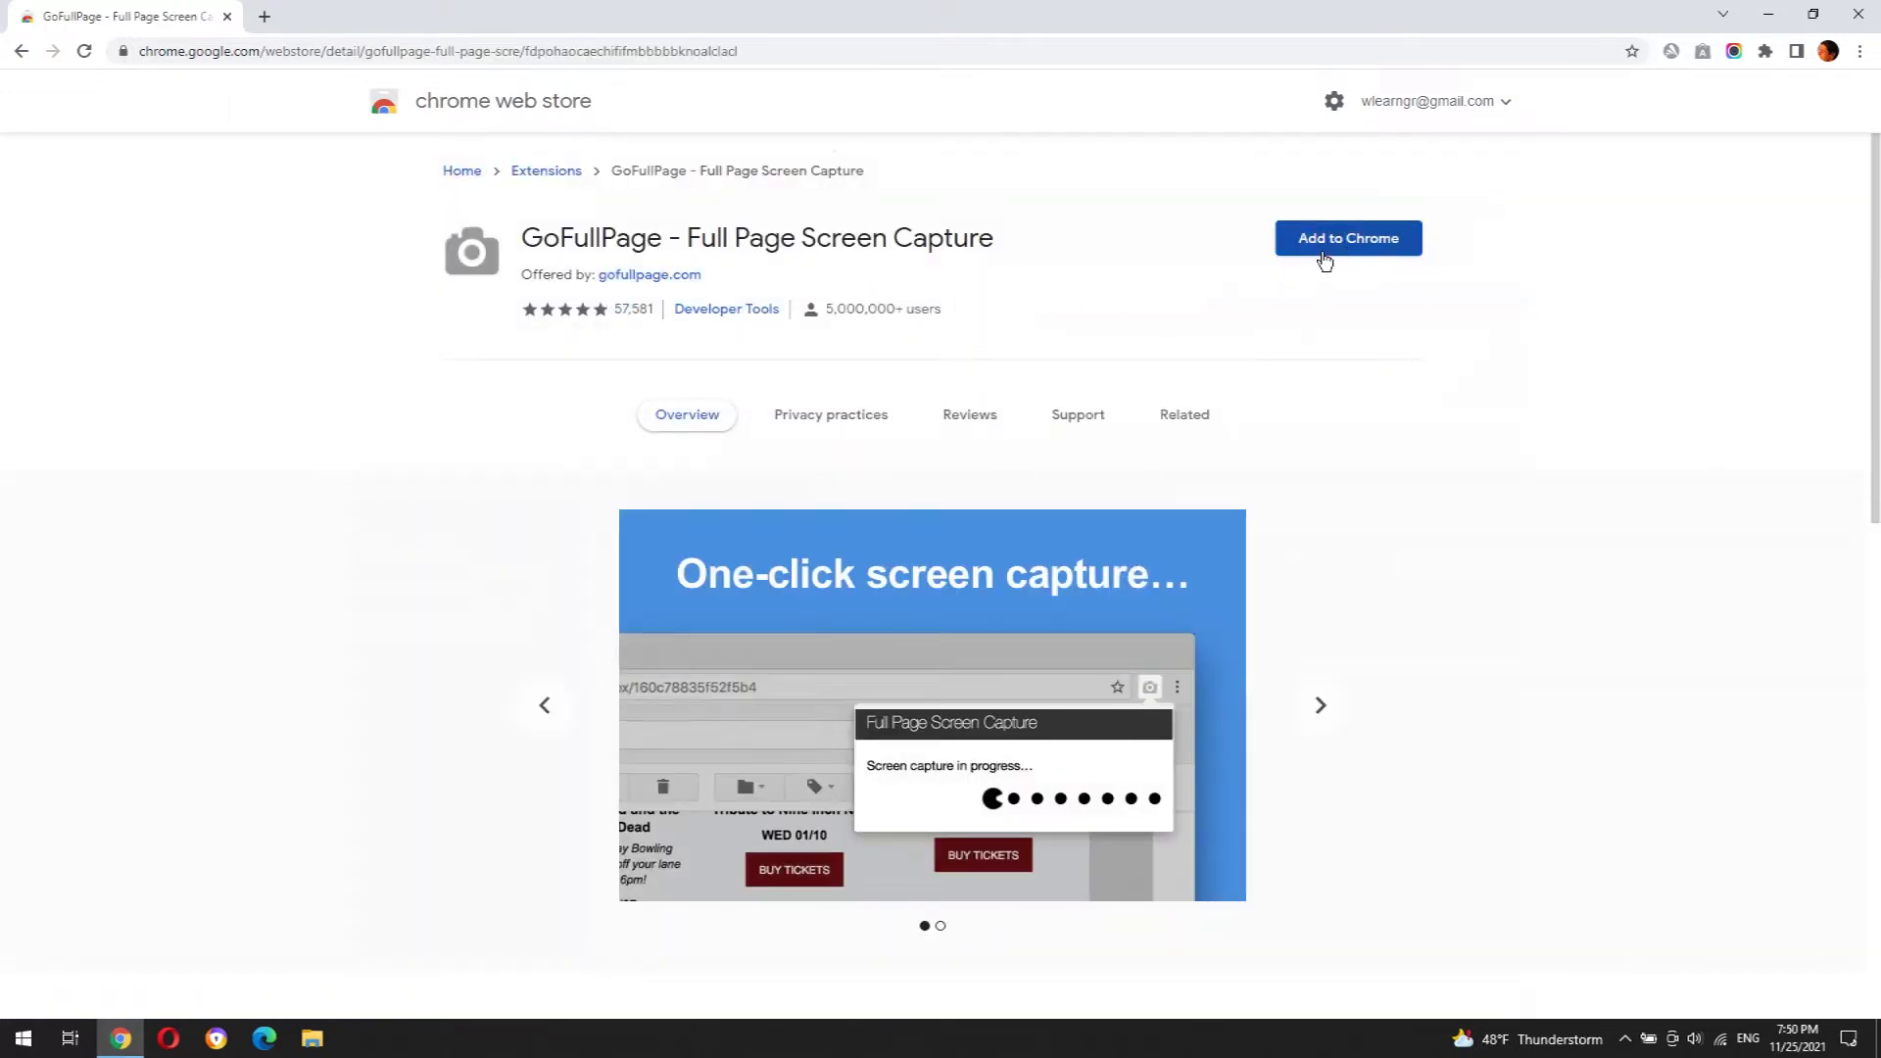
click(1350, 250)
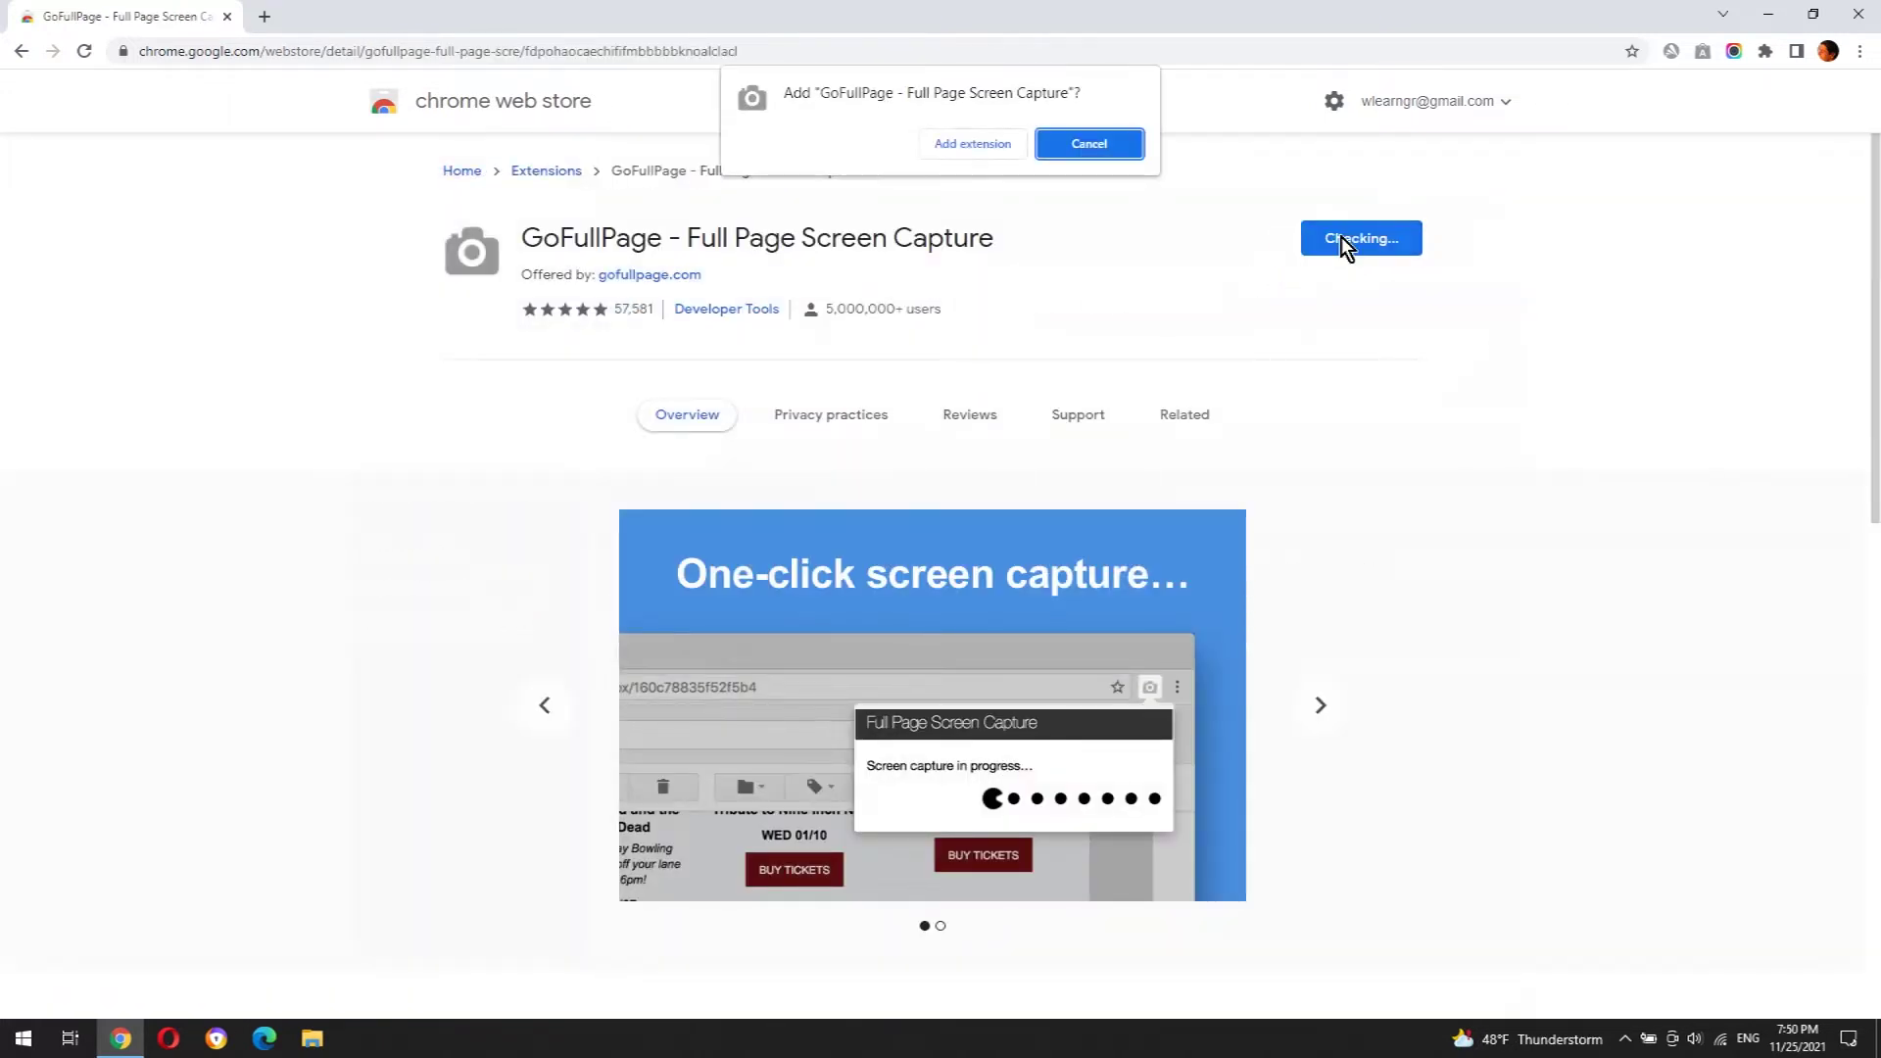
click(986, 147)
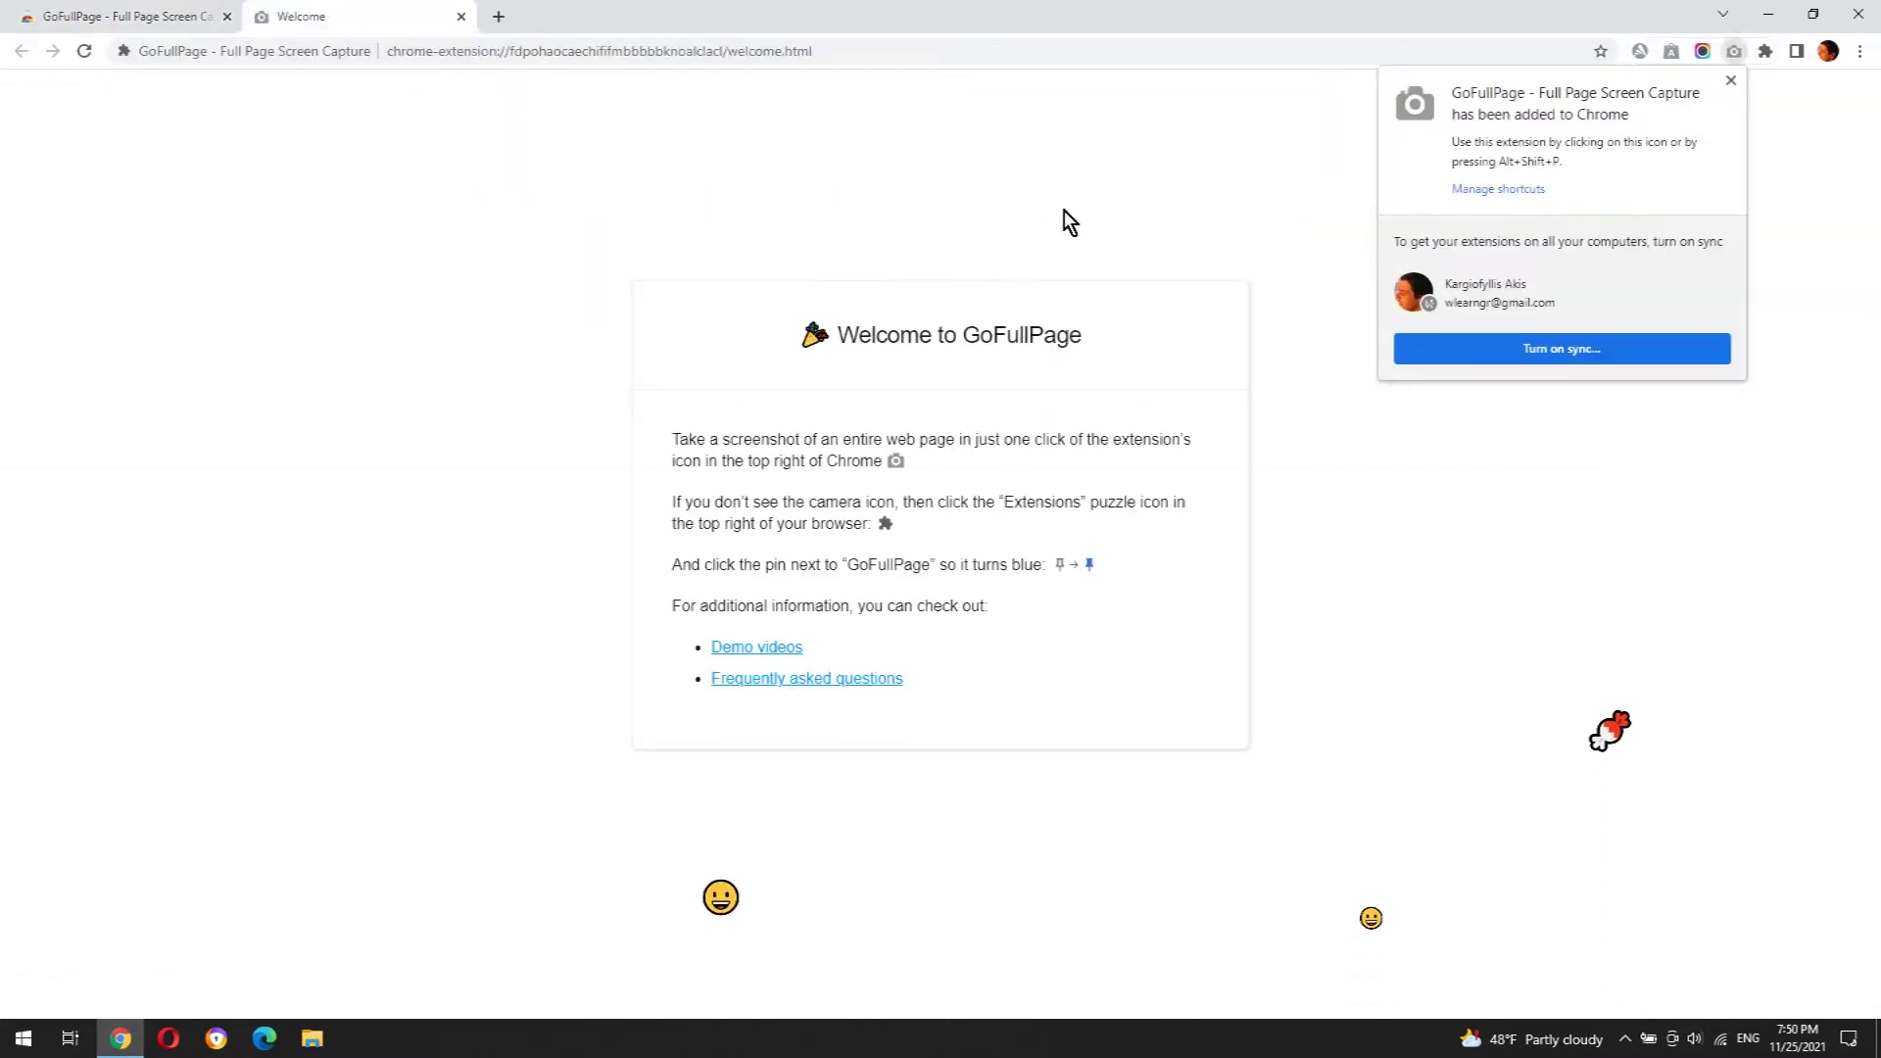
Dismiss the added-to-Chrome notice and pin GoFullPage from the Extensions menu.
click(1732, 83)
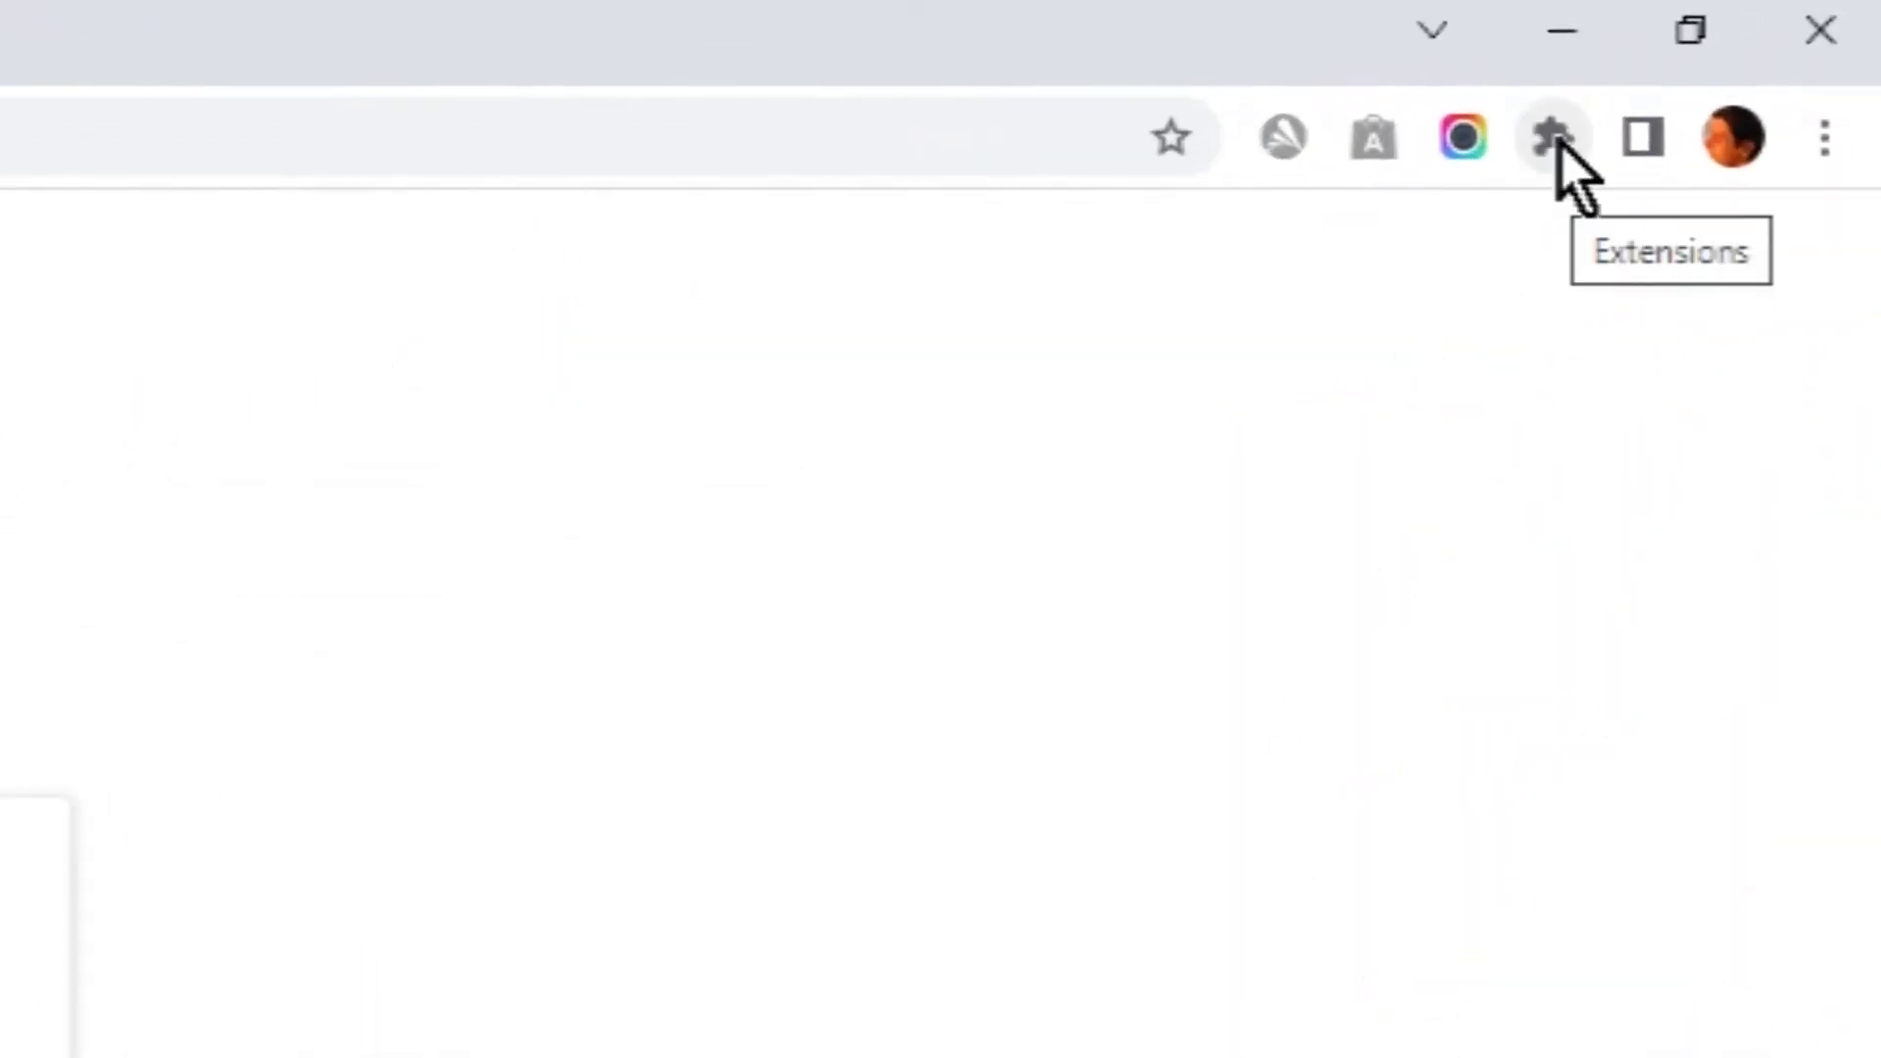
click(1553, 140)
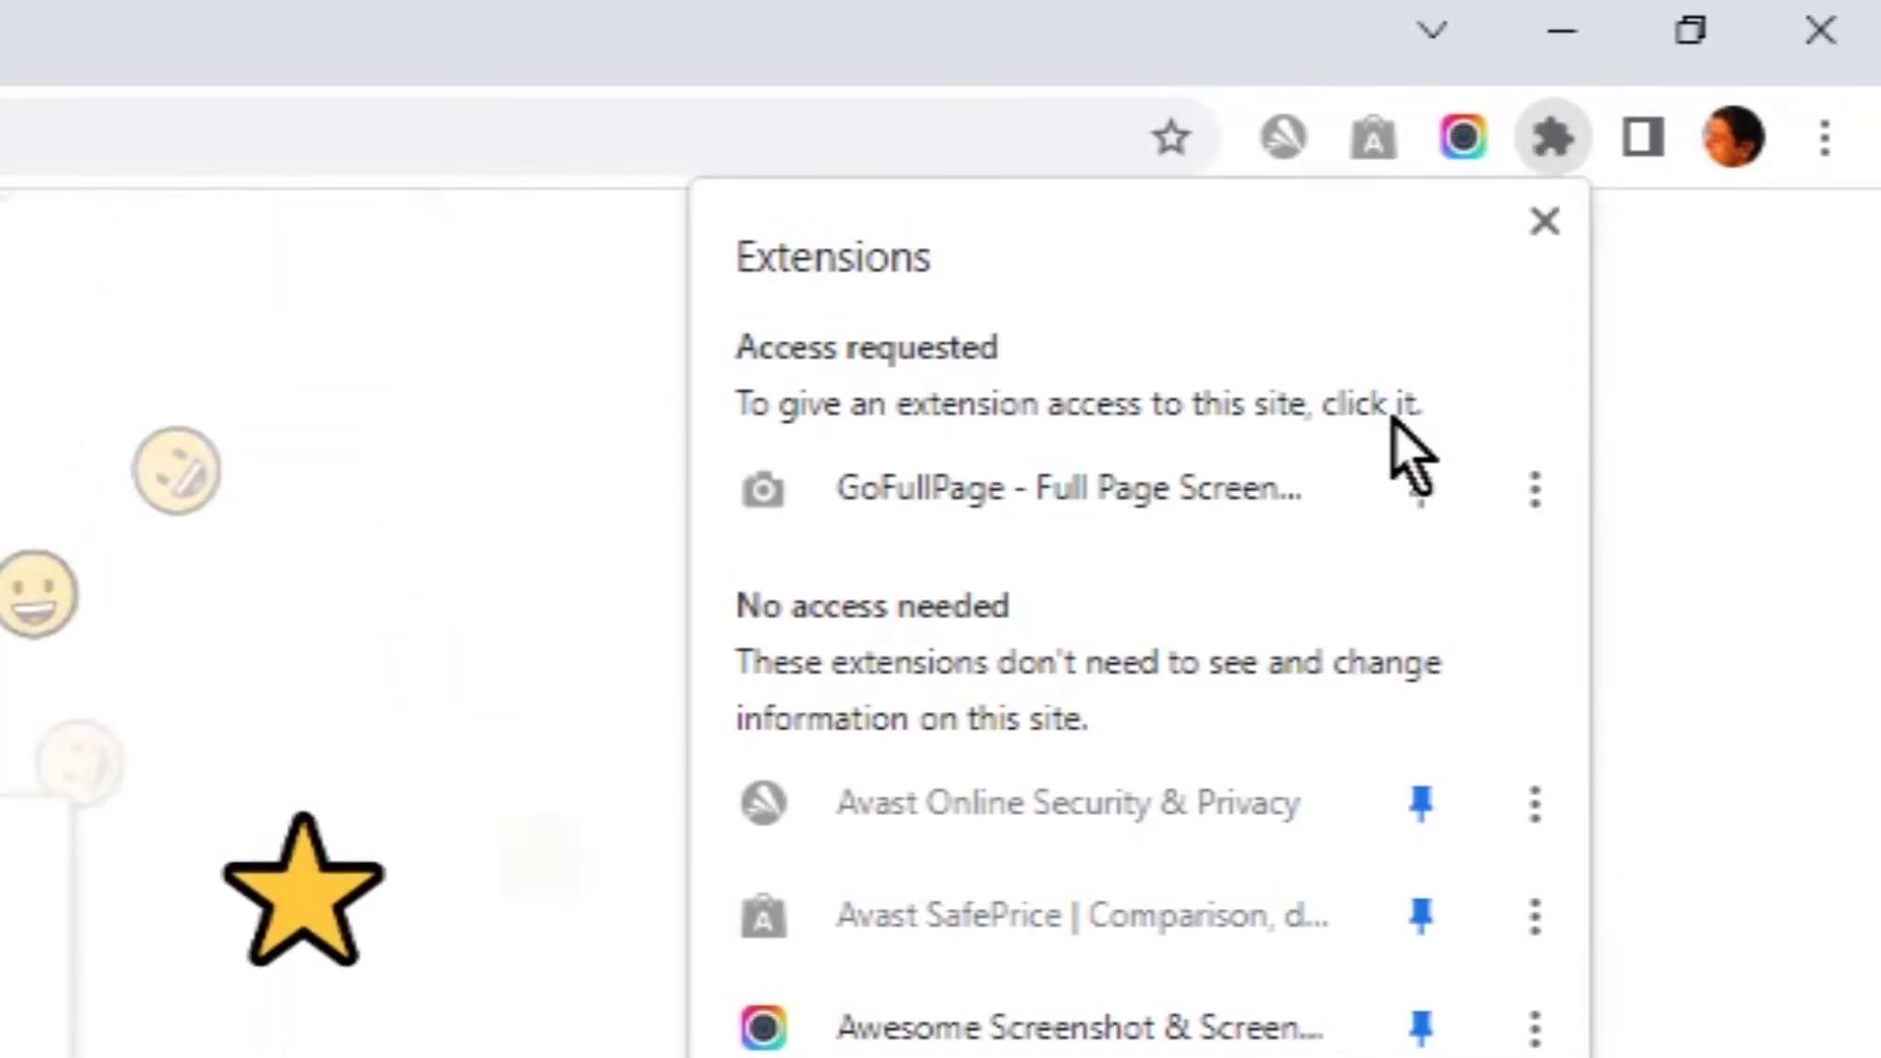
click(1420, 486)
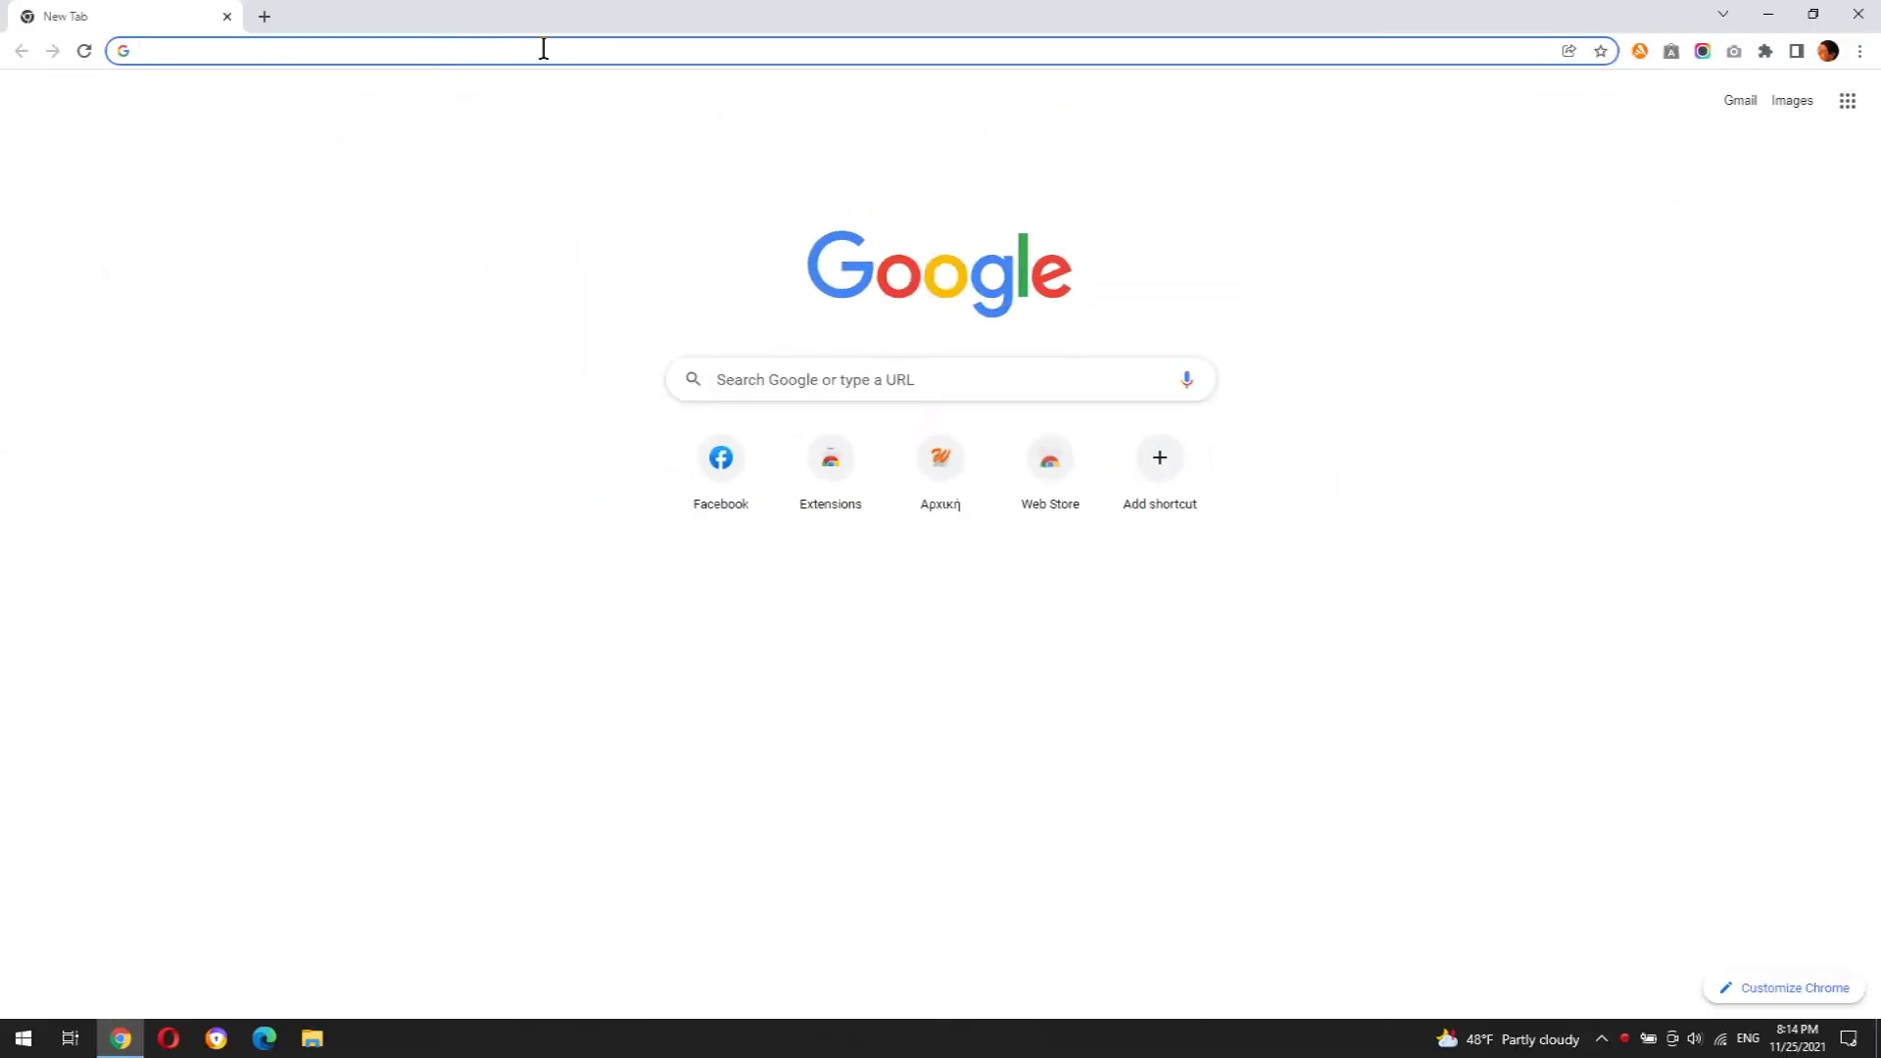
text(G)
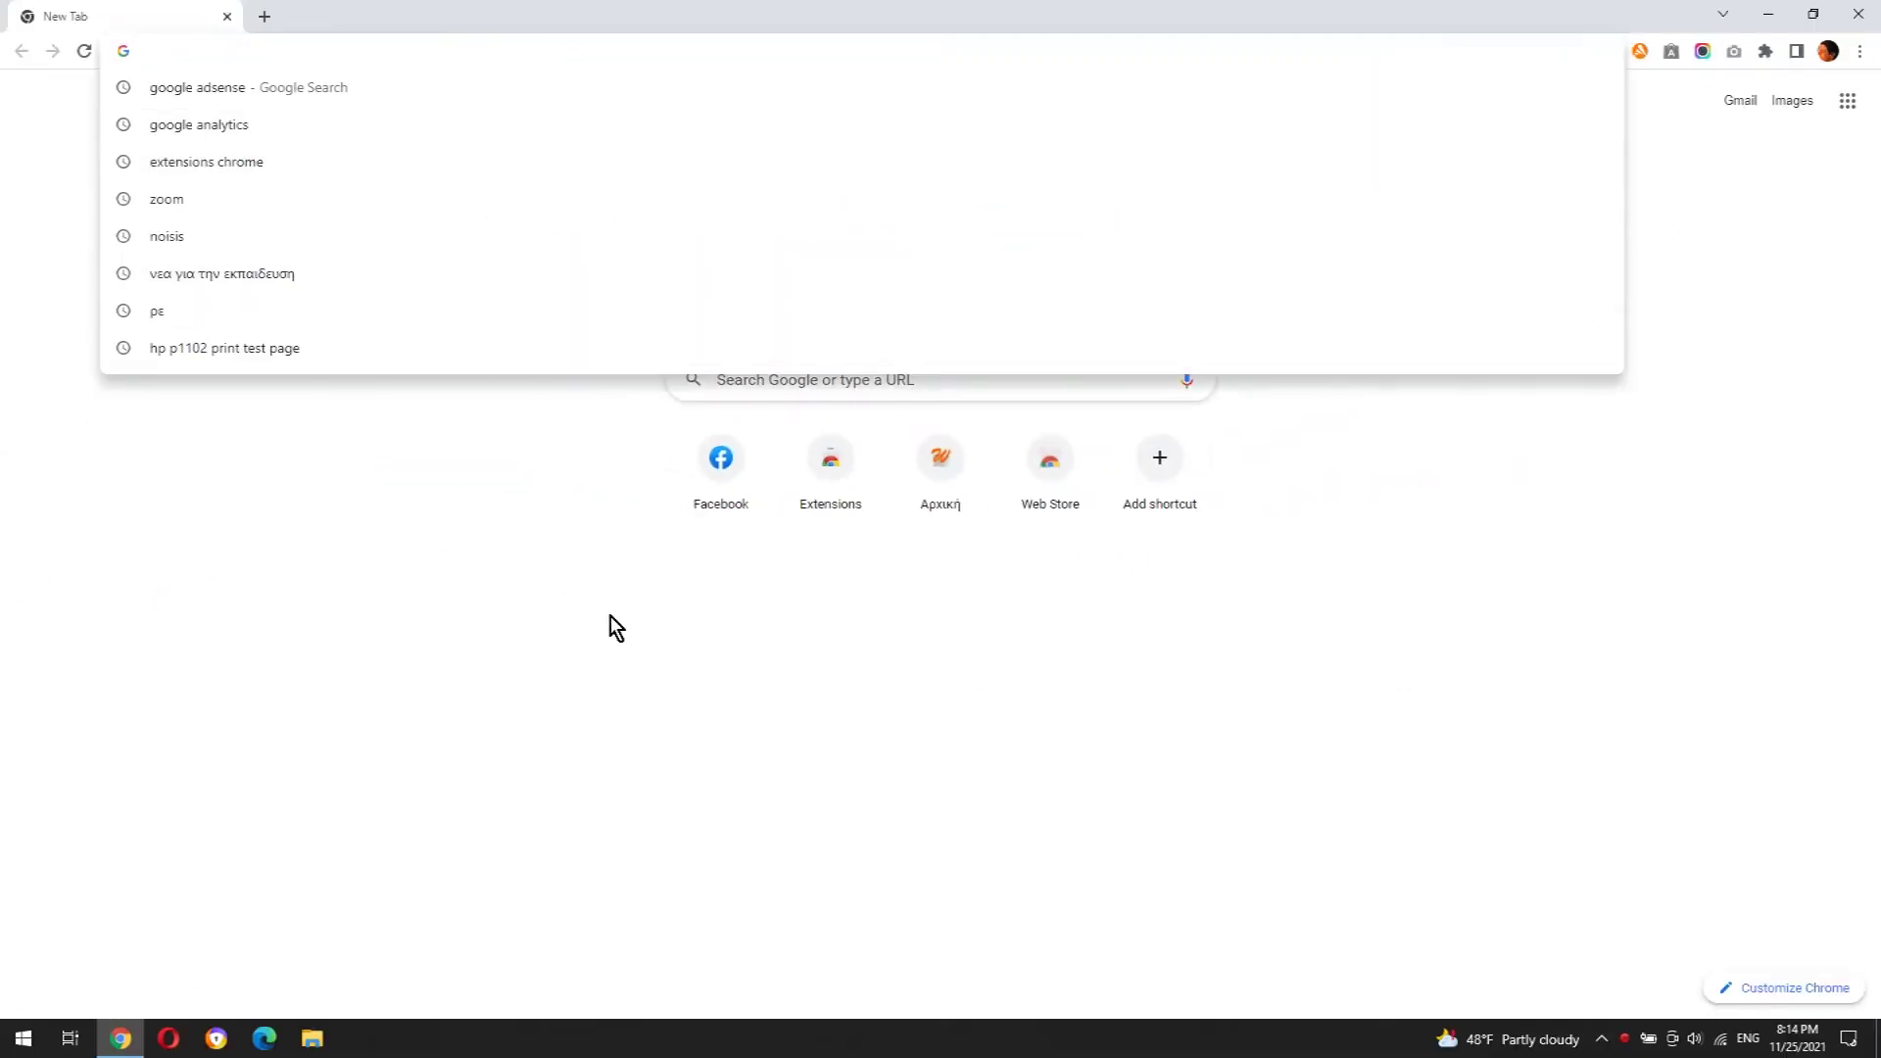
text(w)
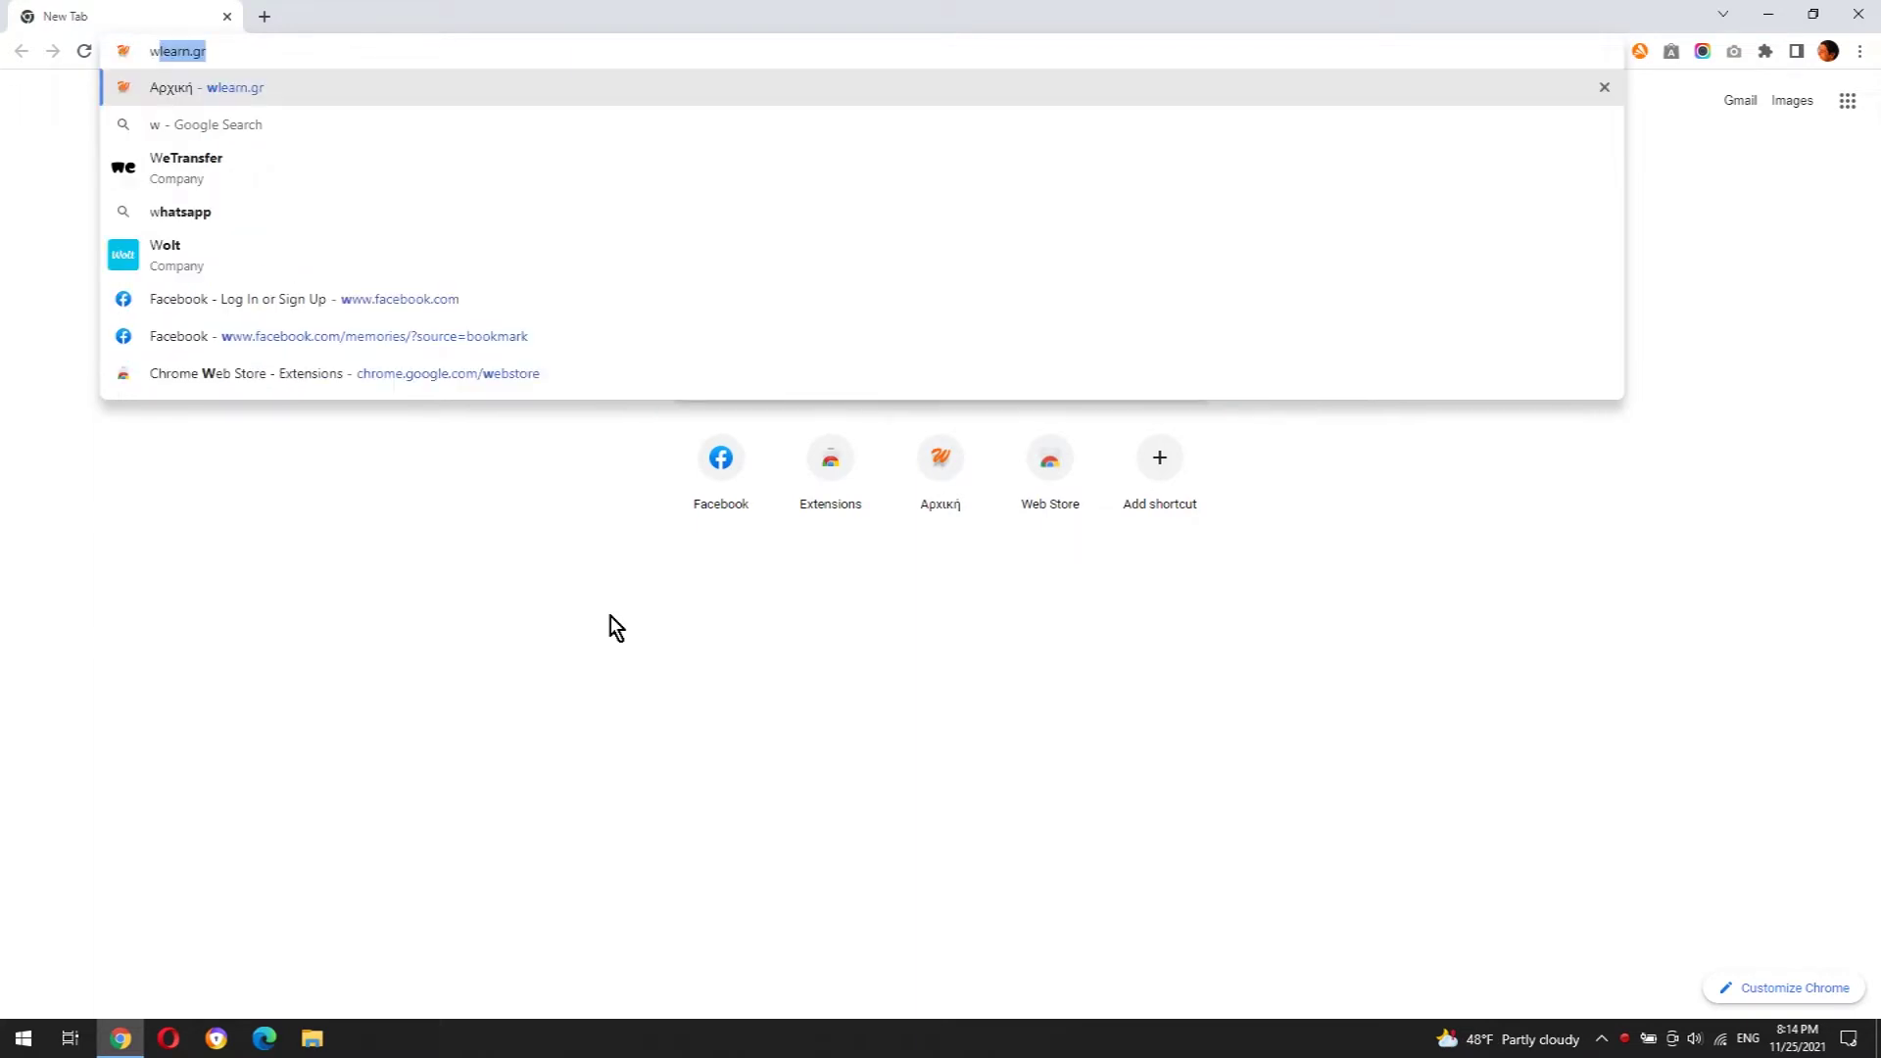
Load wlearn.gr and capture its whole homepage with the GoFullPage toolbar icon.
key(Return)
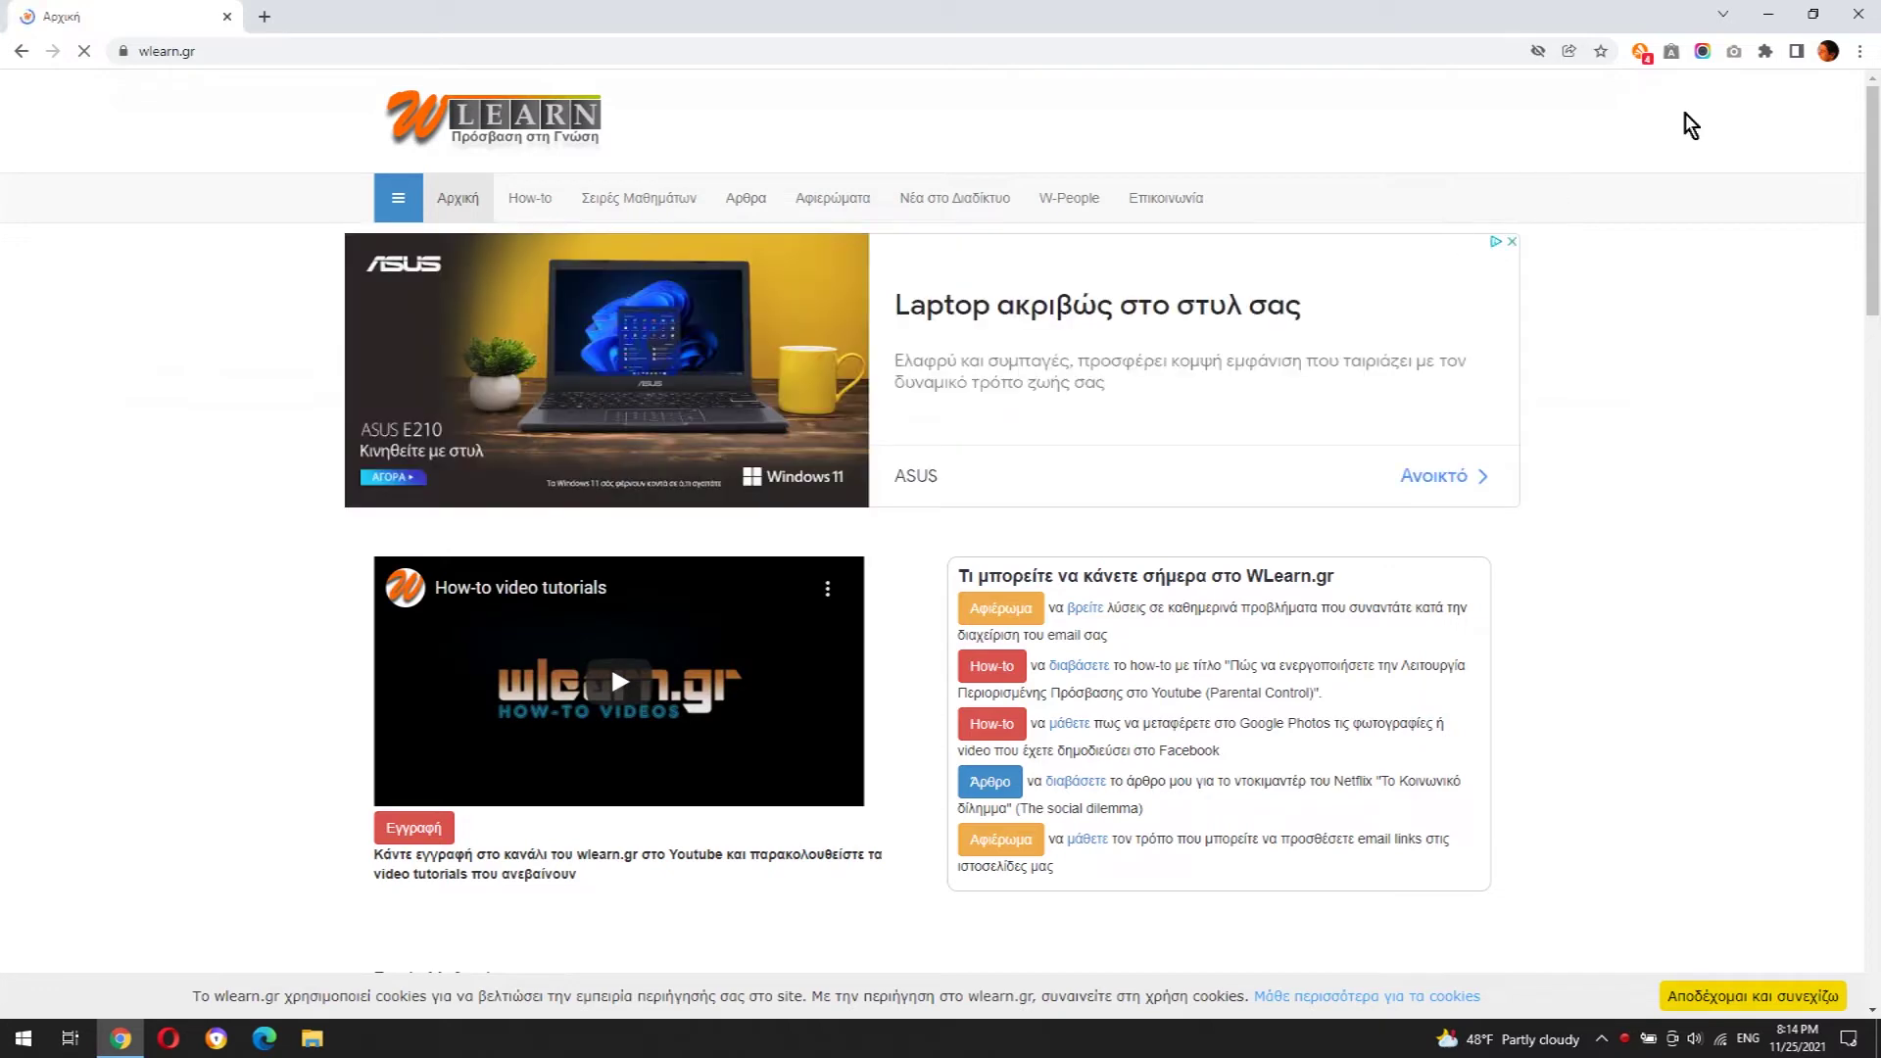
click(1735, 54)
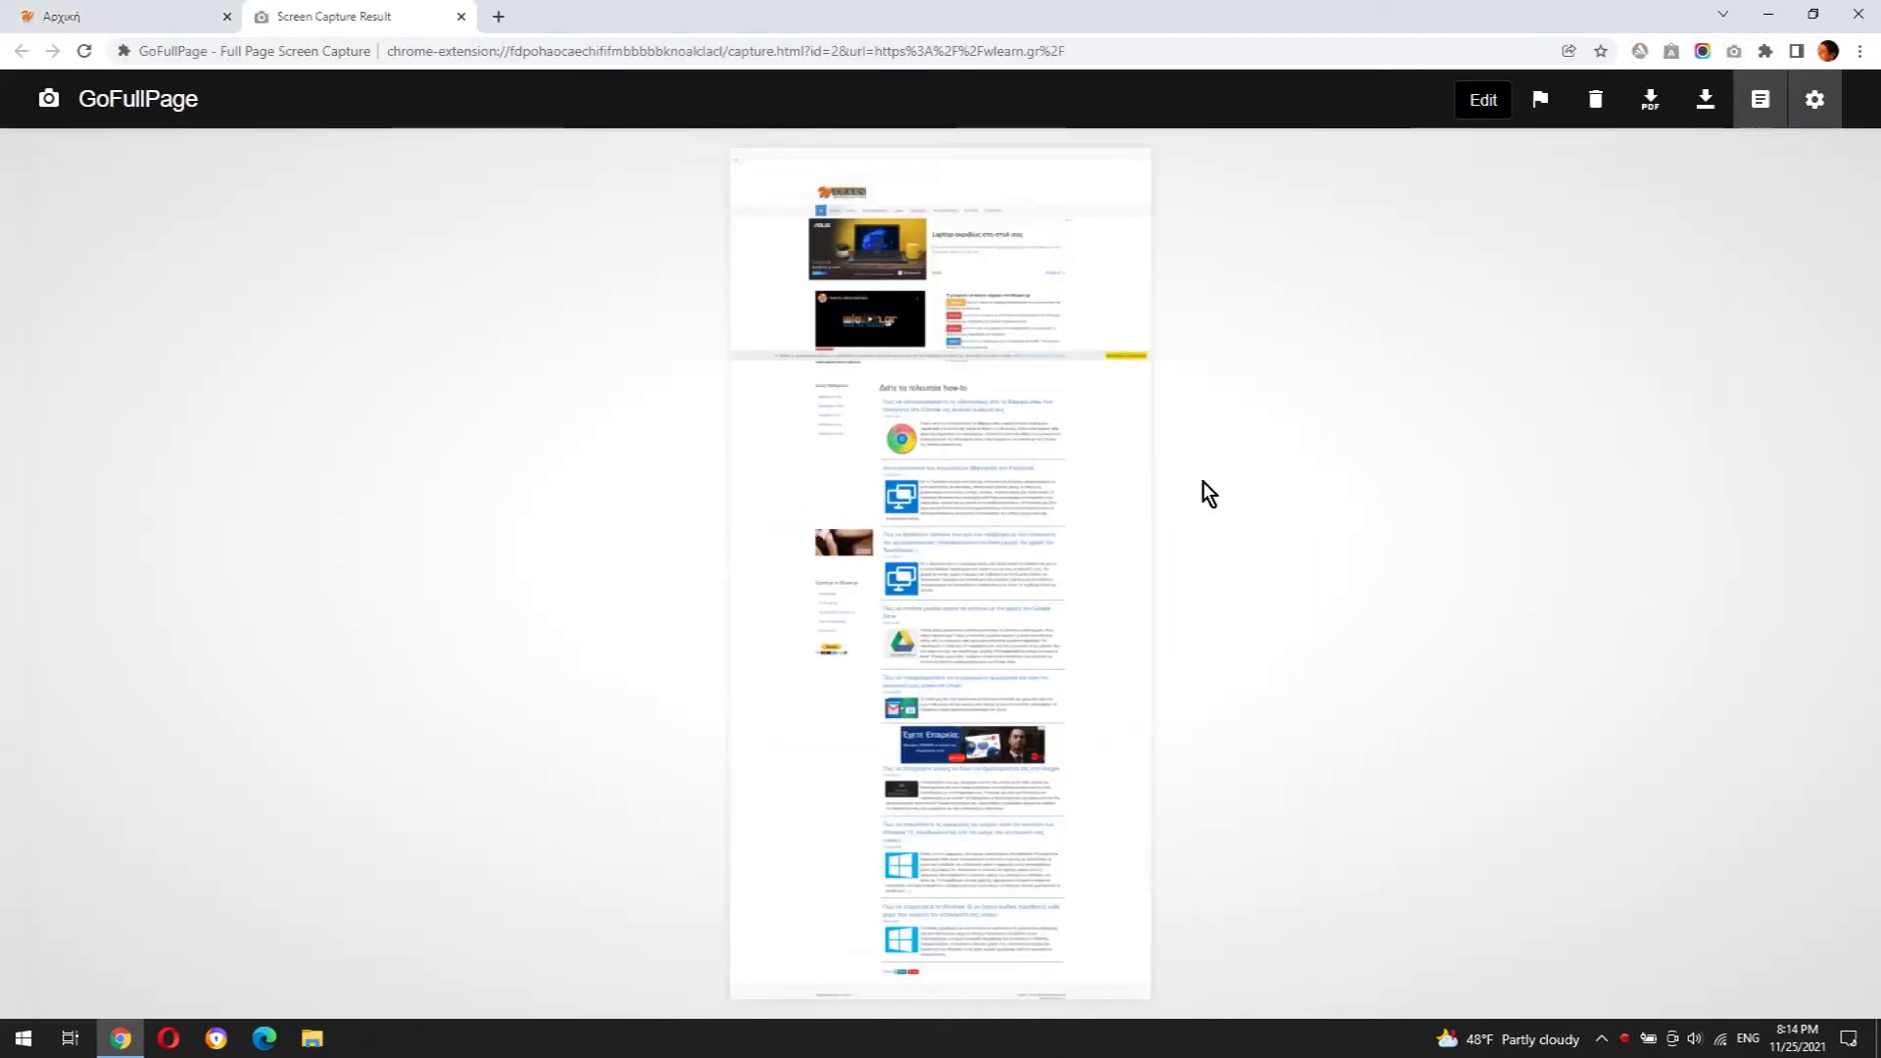
Zoom the wlearn.gr capture to actual size to read its articles.
click(1013, 520)
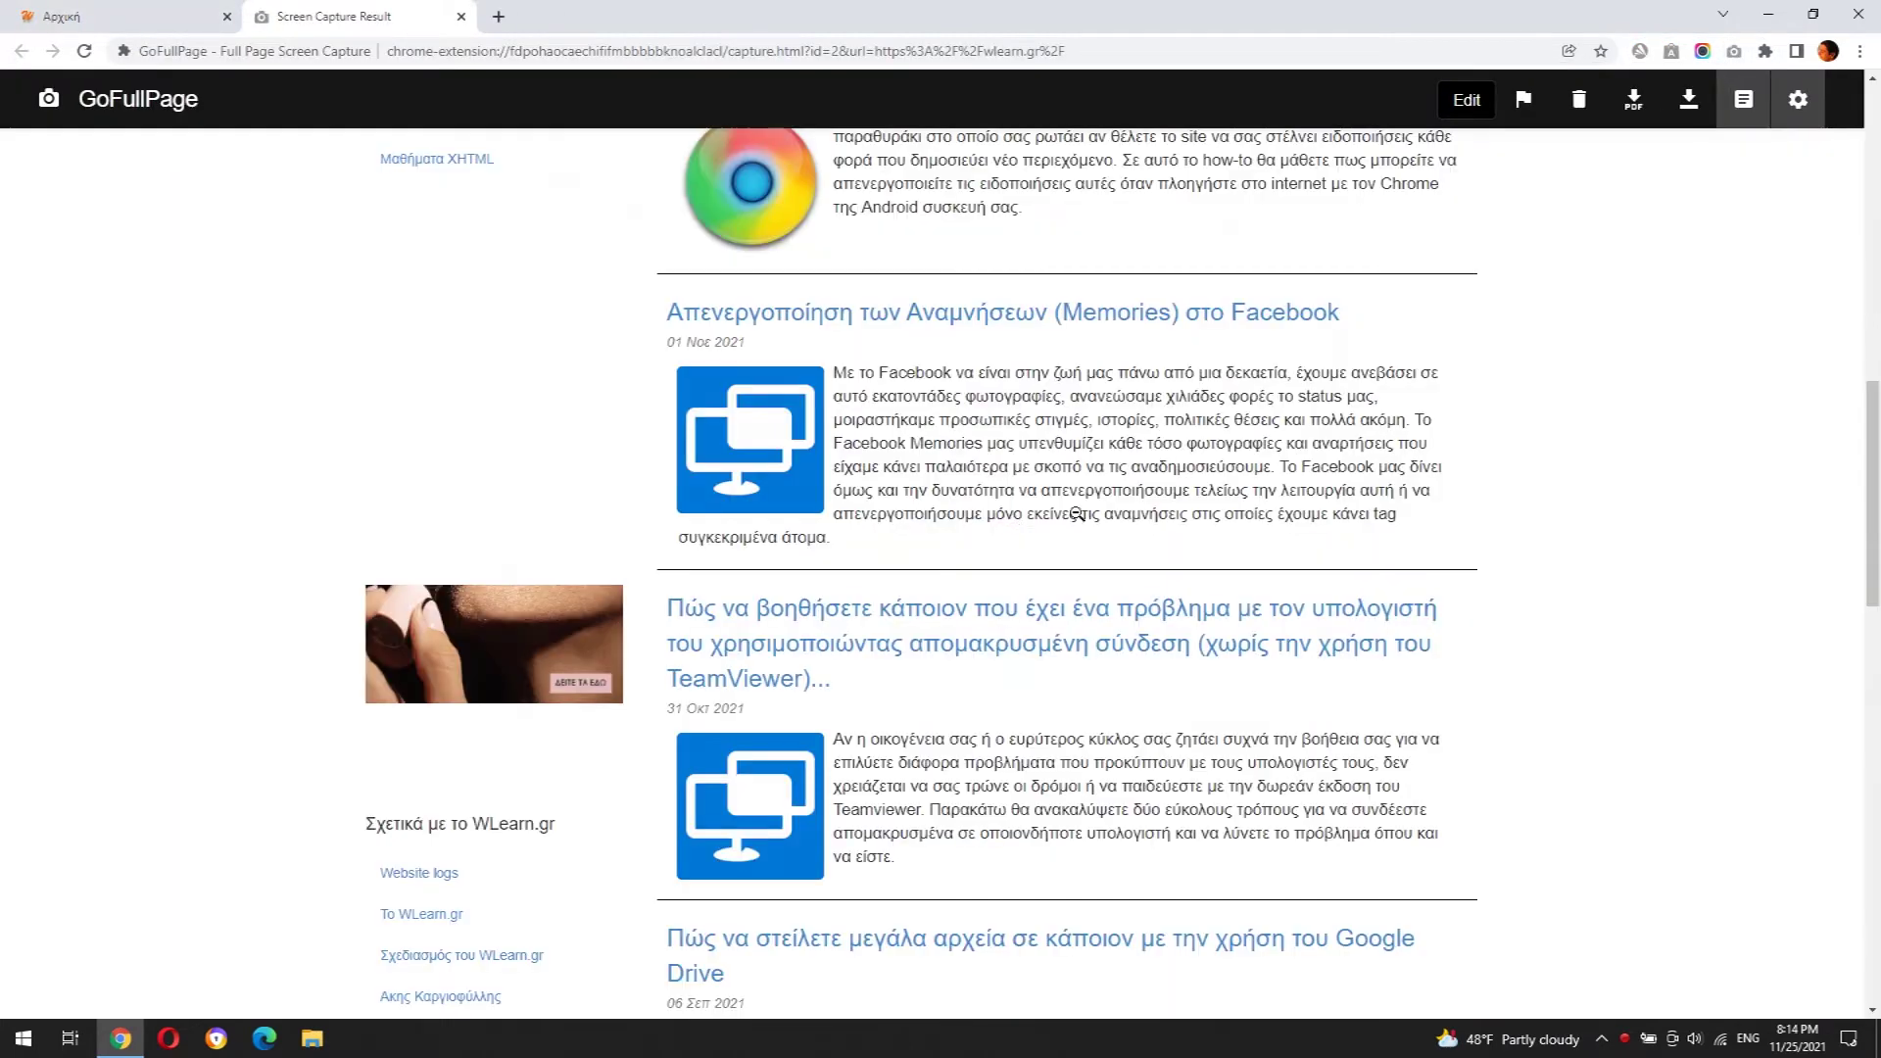
scroll(1076, 515, up, 3)
scroll(1083, 524, up, 3)
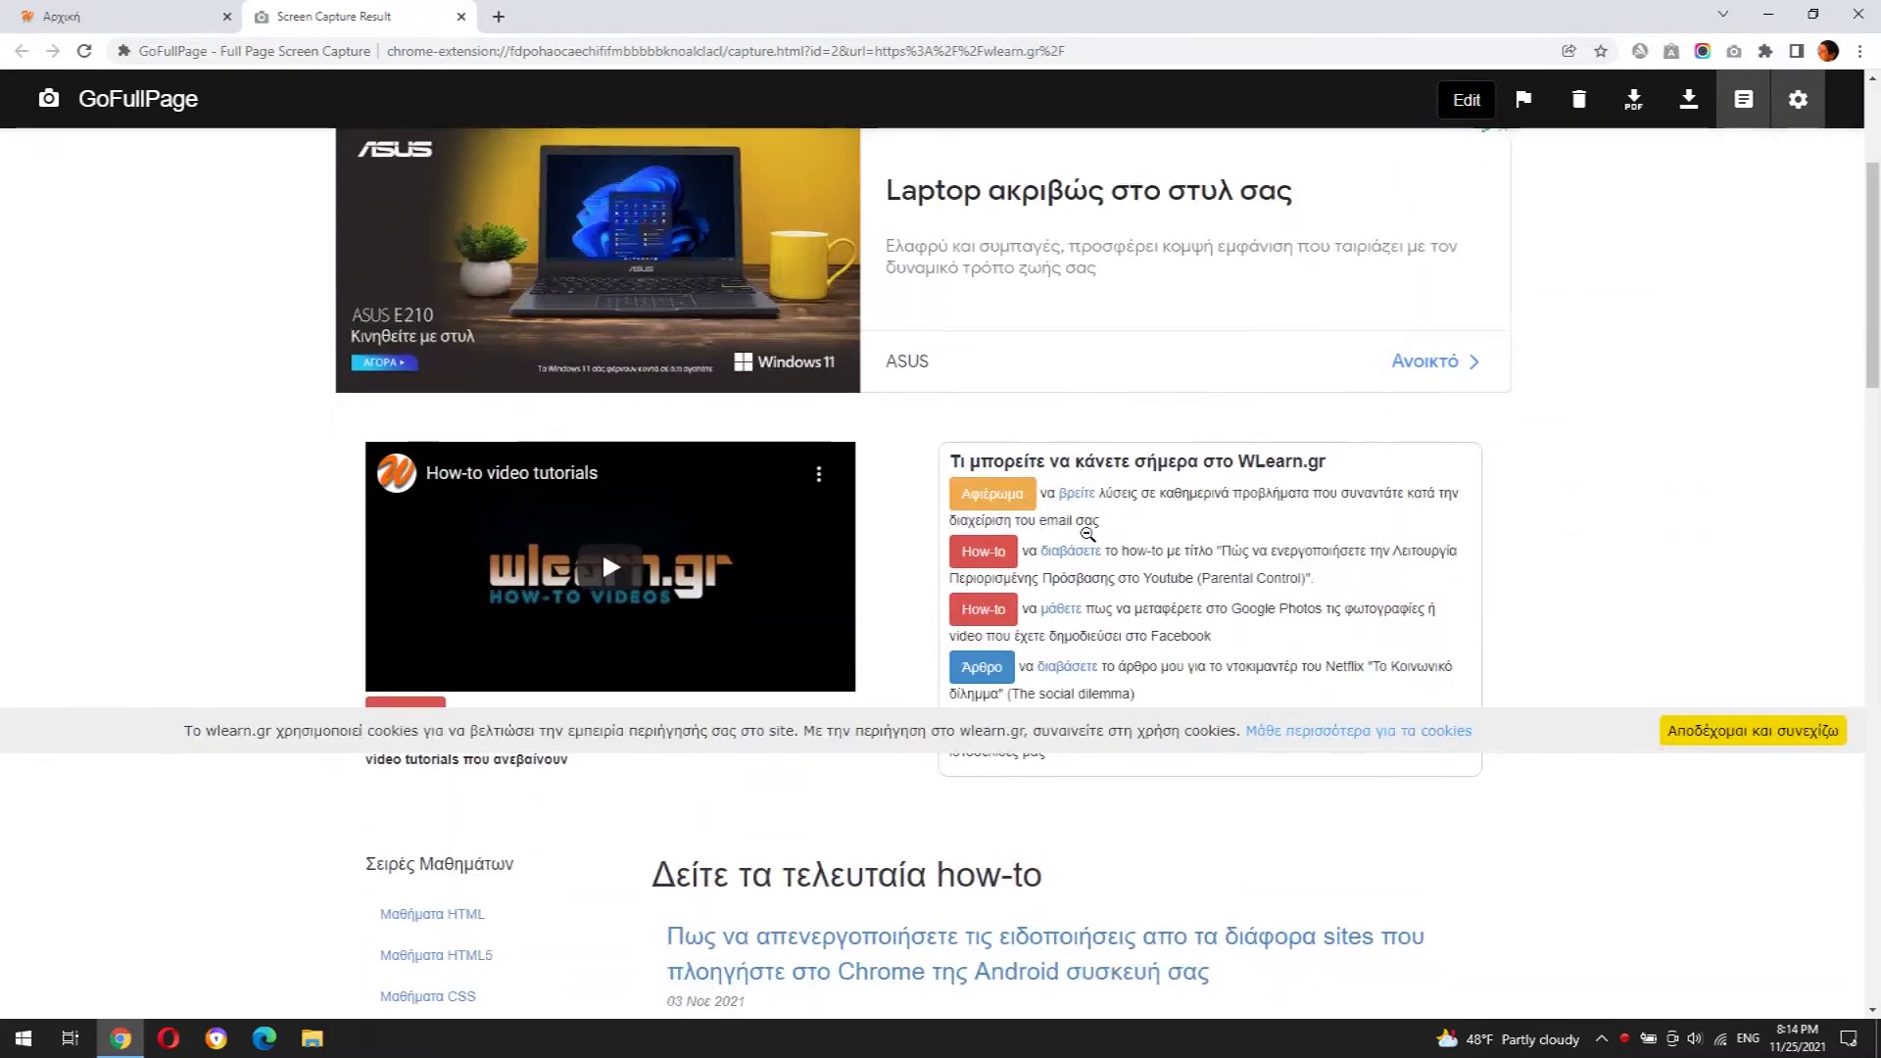
scroll(1088, 534, down, 2)
scroll(1087, 534, down, 2)
scroll(1088, 541, down, 3)
scroll(1092, 576, down, 4)
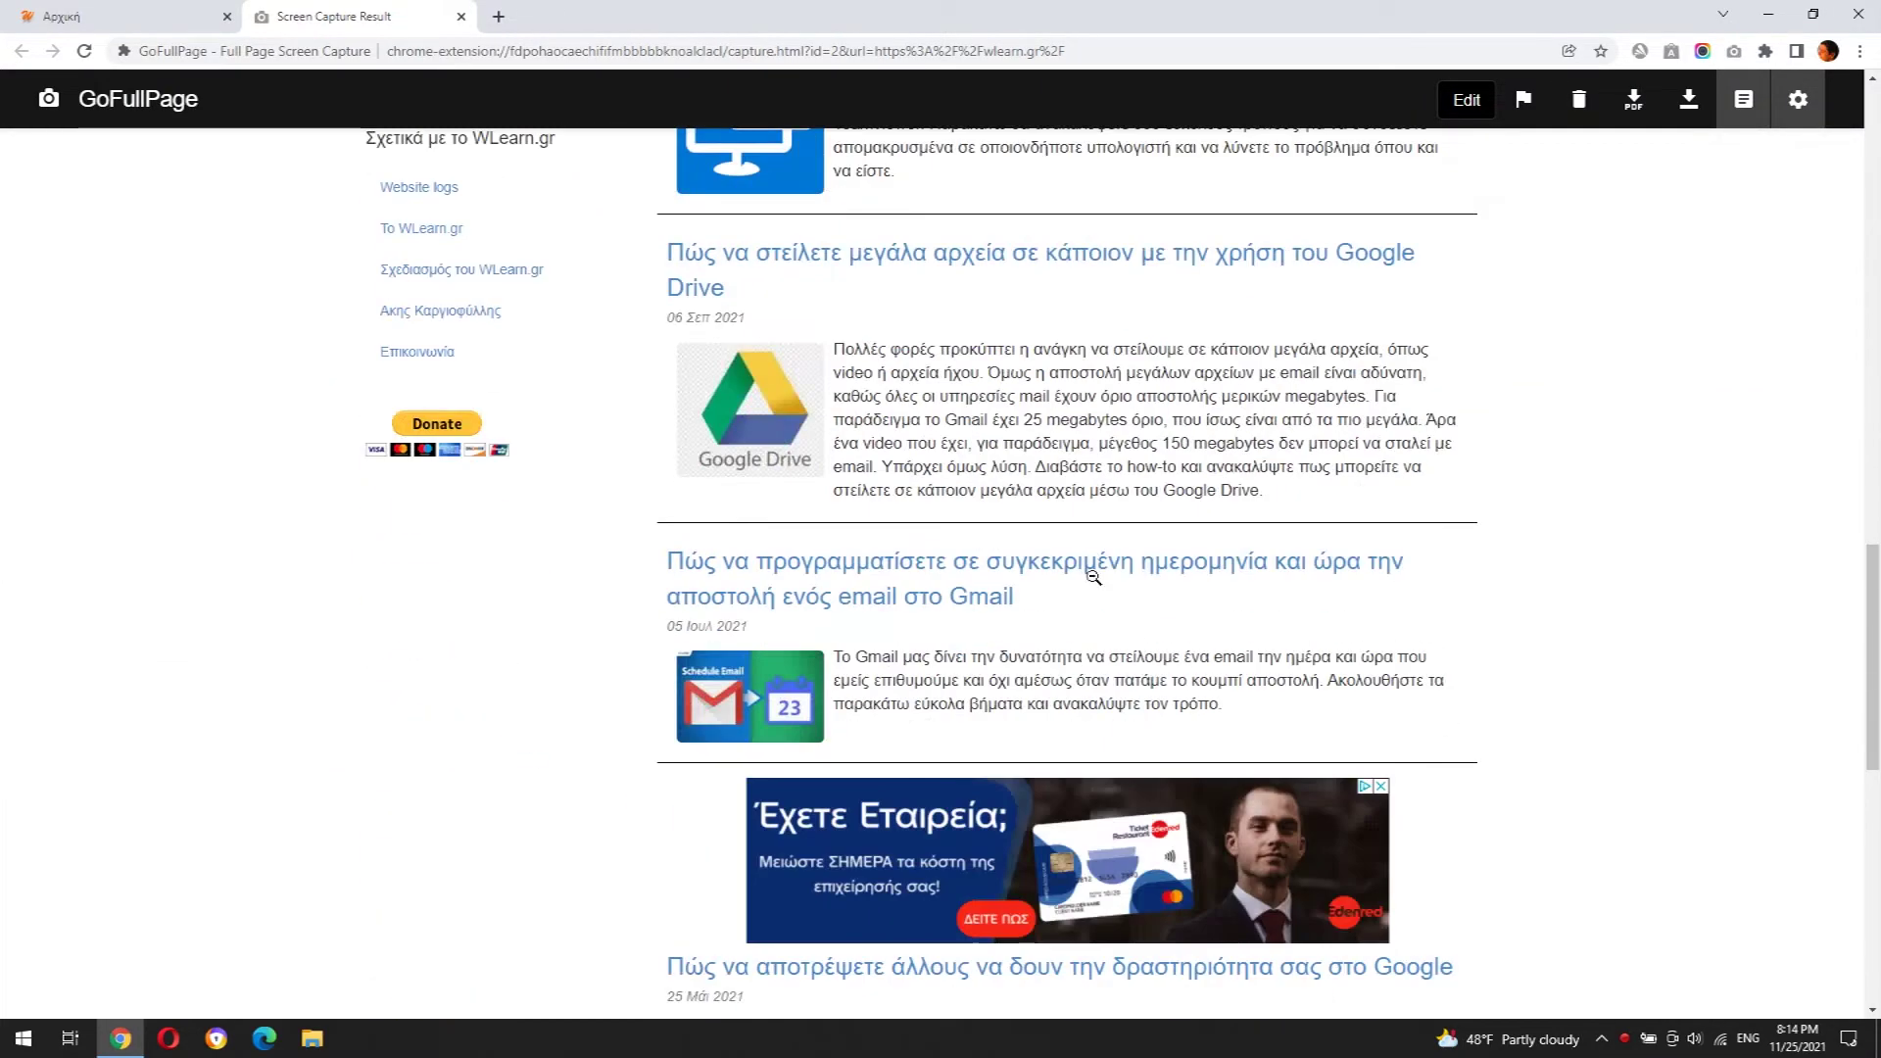
scroll(1093, 575, down, 3)
scroll(1105, 617, down, 2)
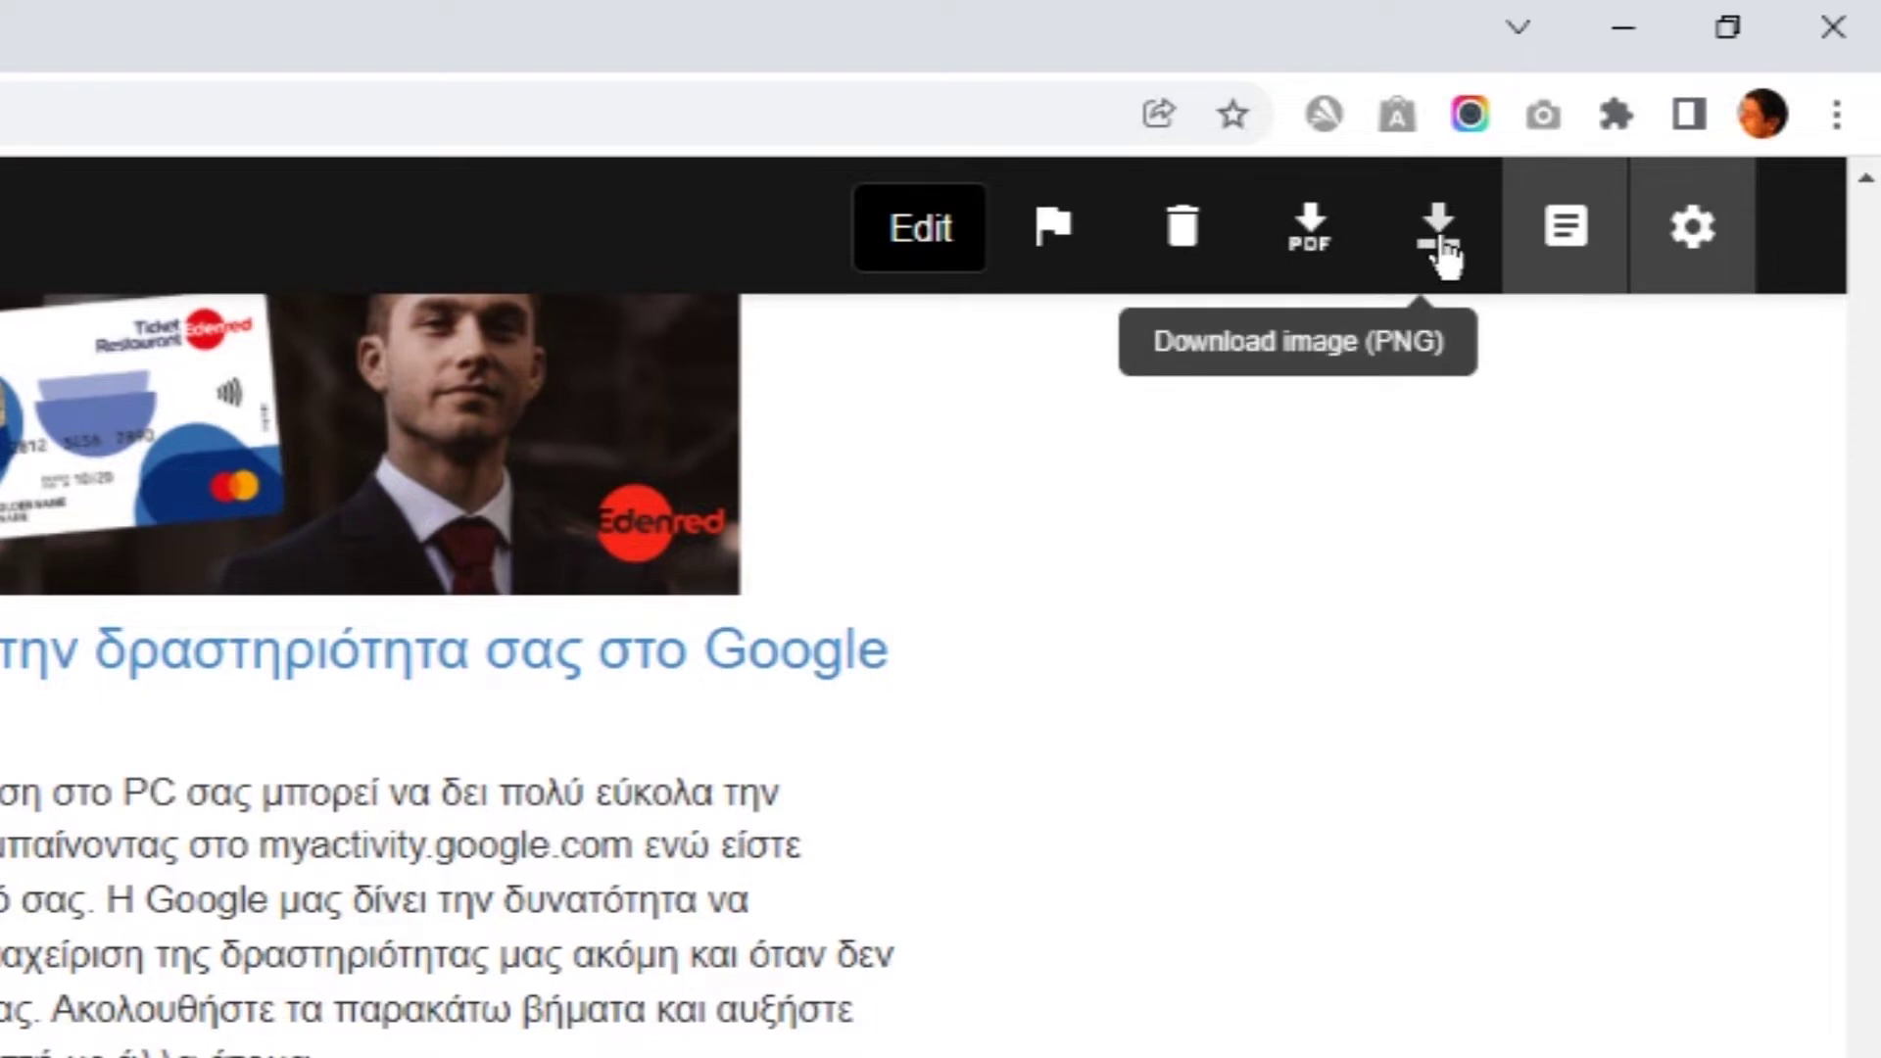
Download the wlearn.gr capture as a PDF, granting GoFullPage download permission.
click(1320, 247)
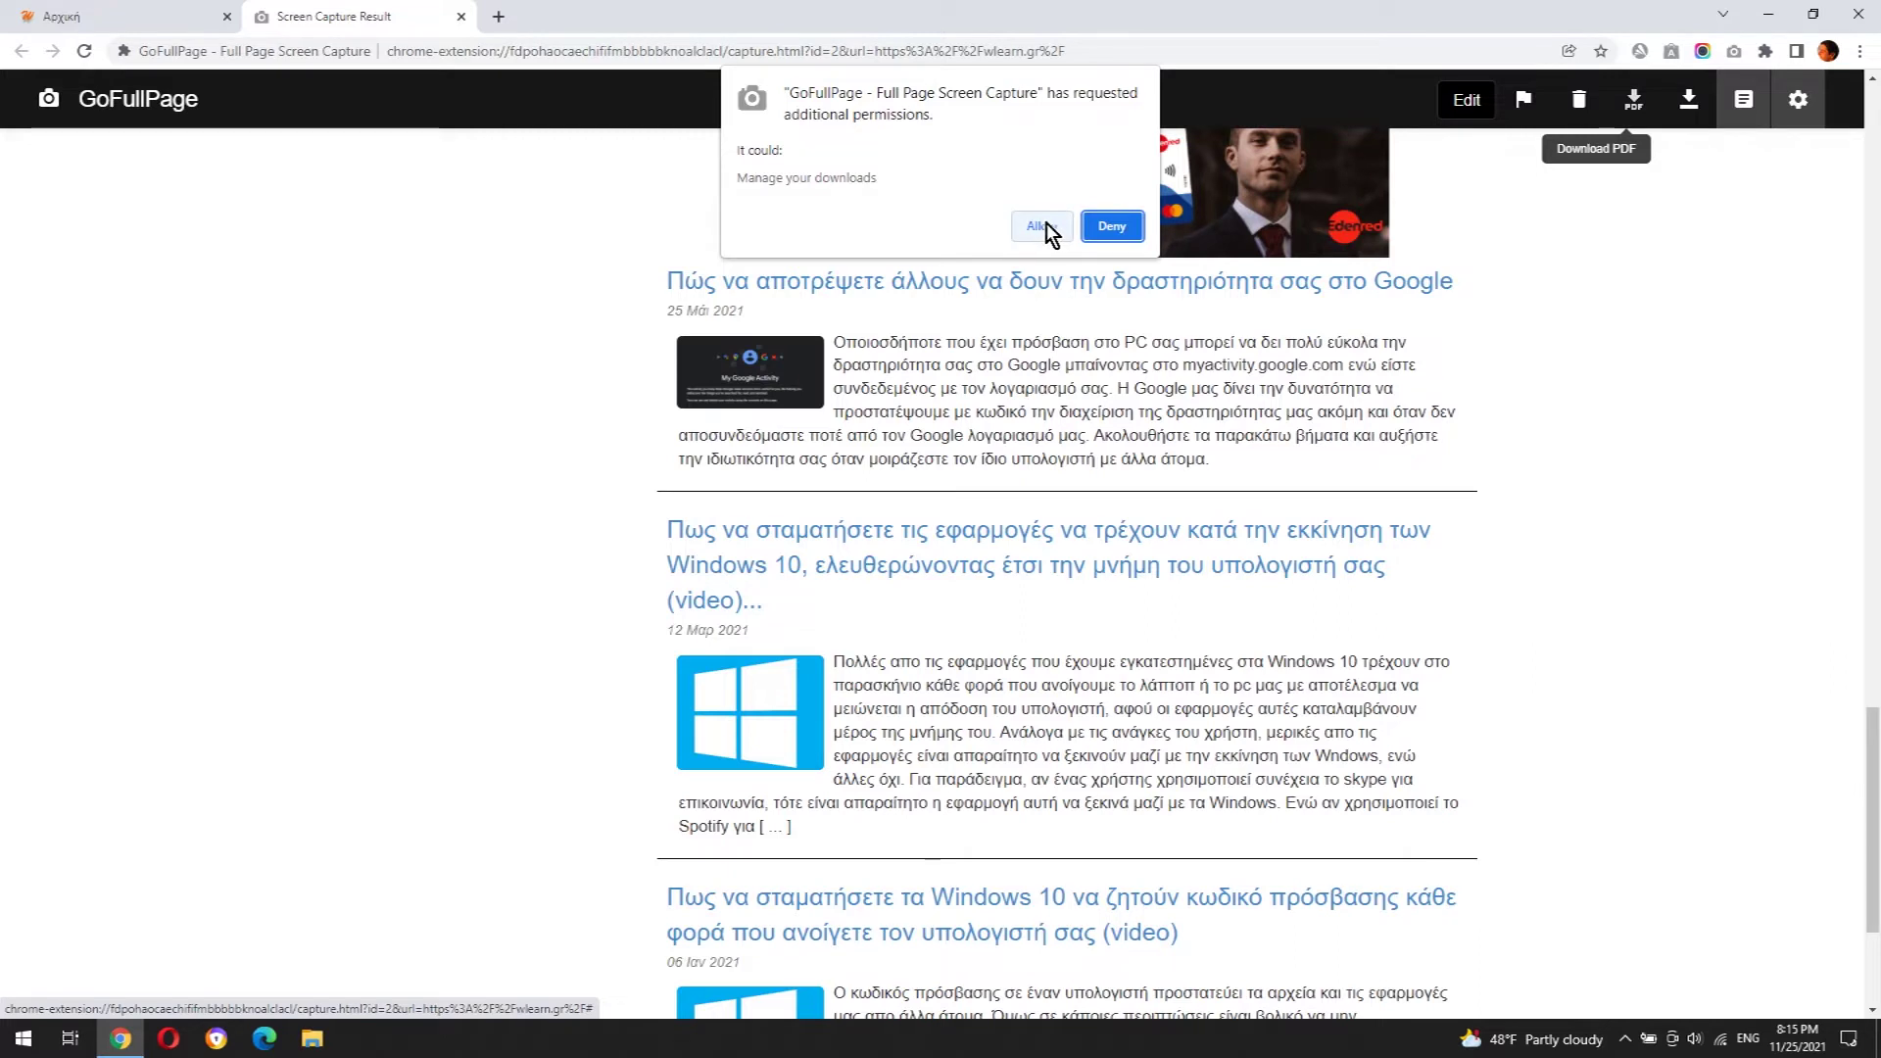
click(1043, 228)
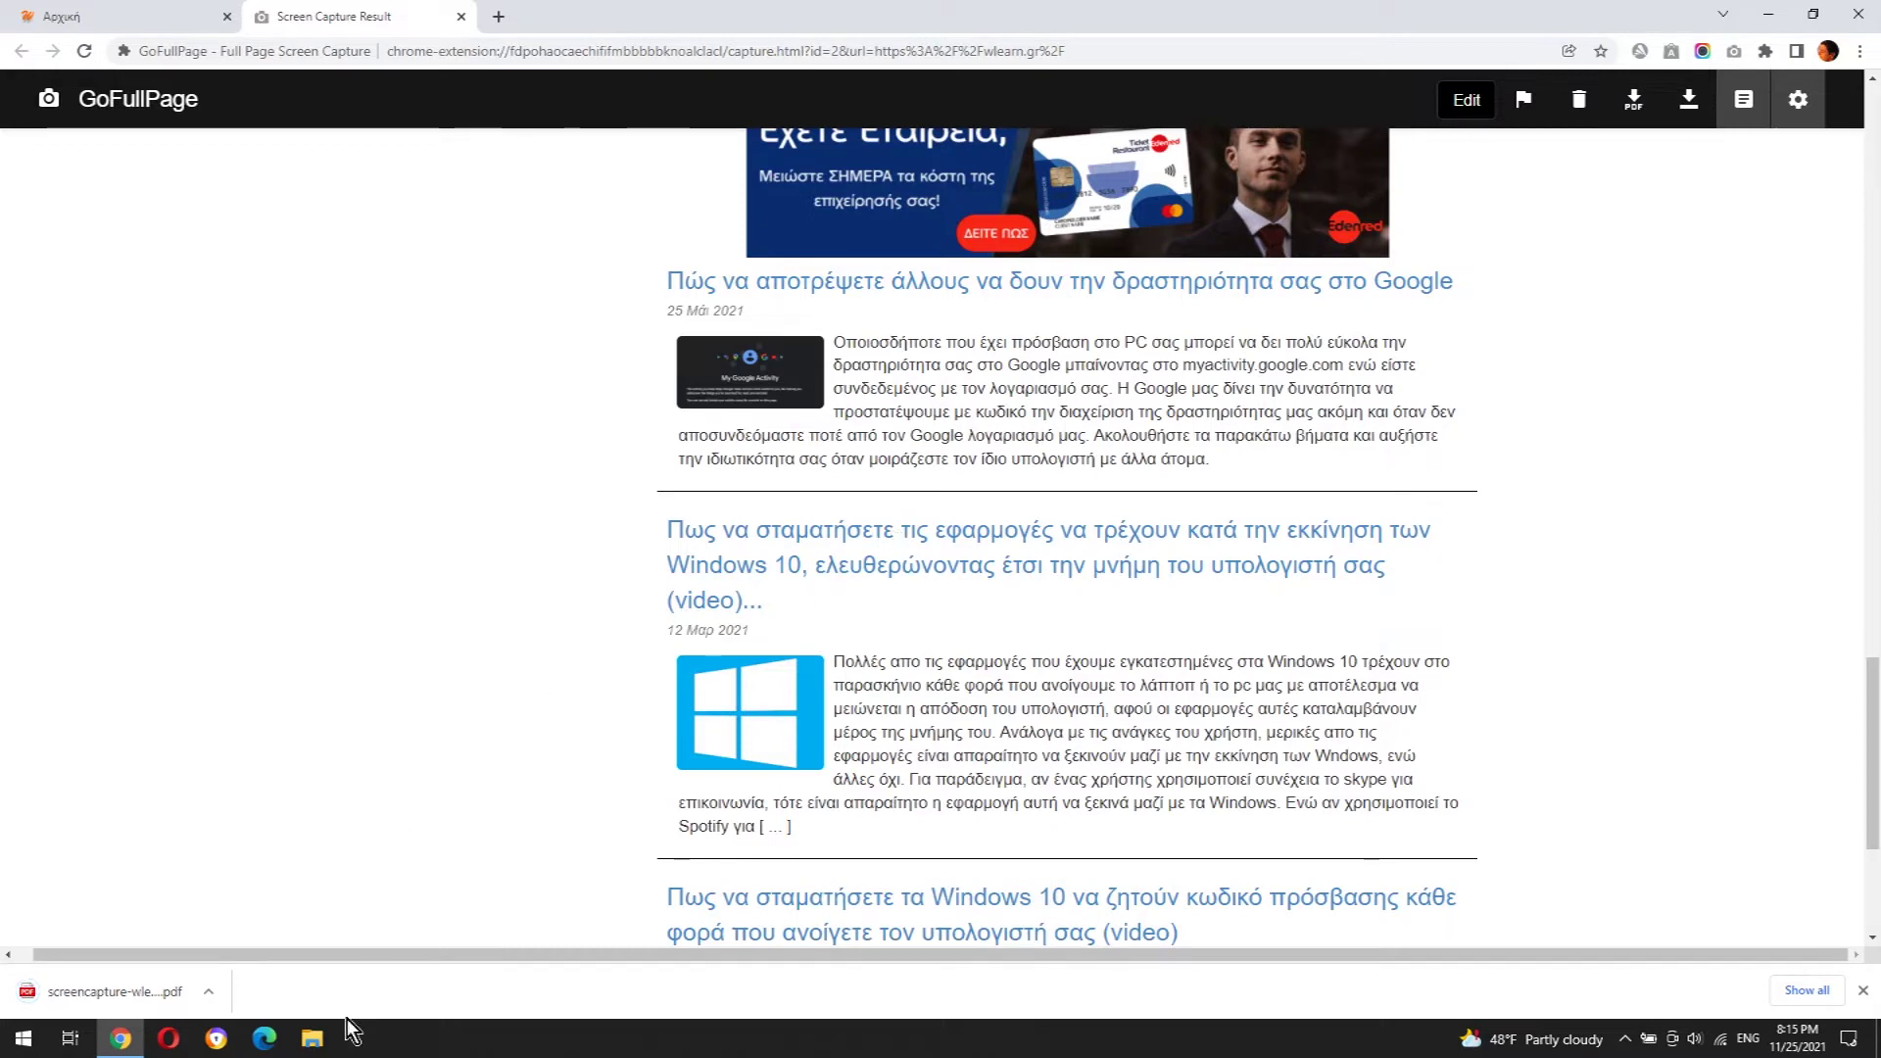
click(311, 1039)
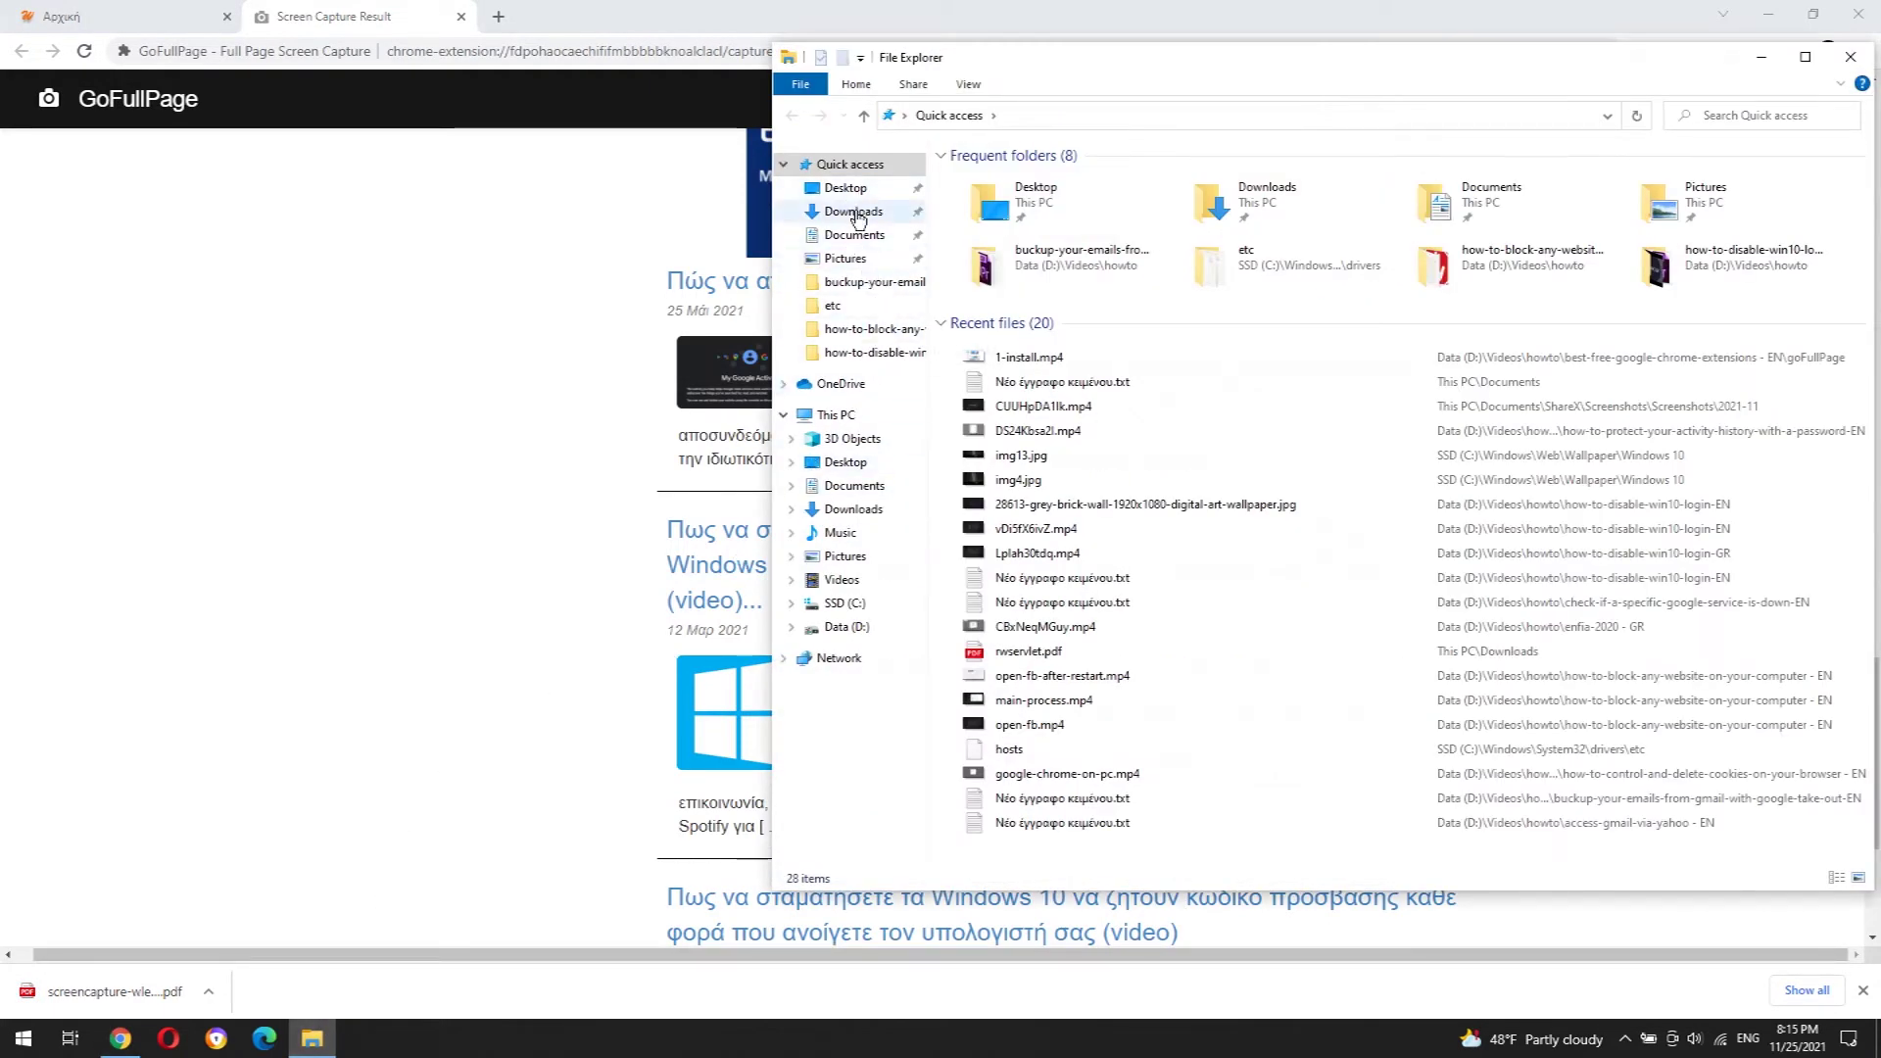
Select the screencapture-wlearn-gr PDF in the Downloads folder.
click(857, 215)
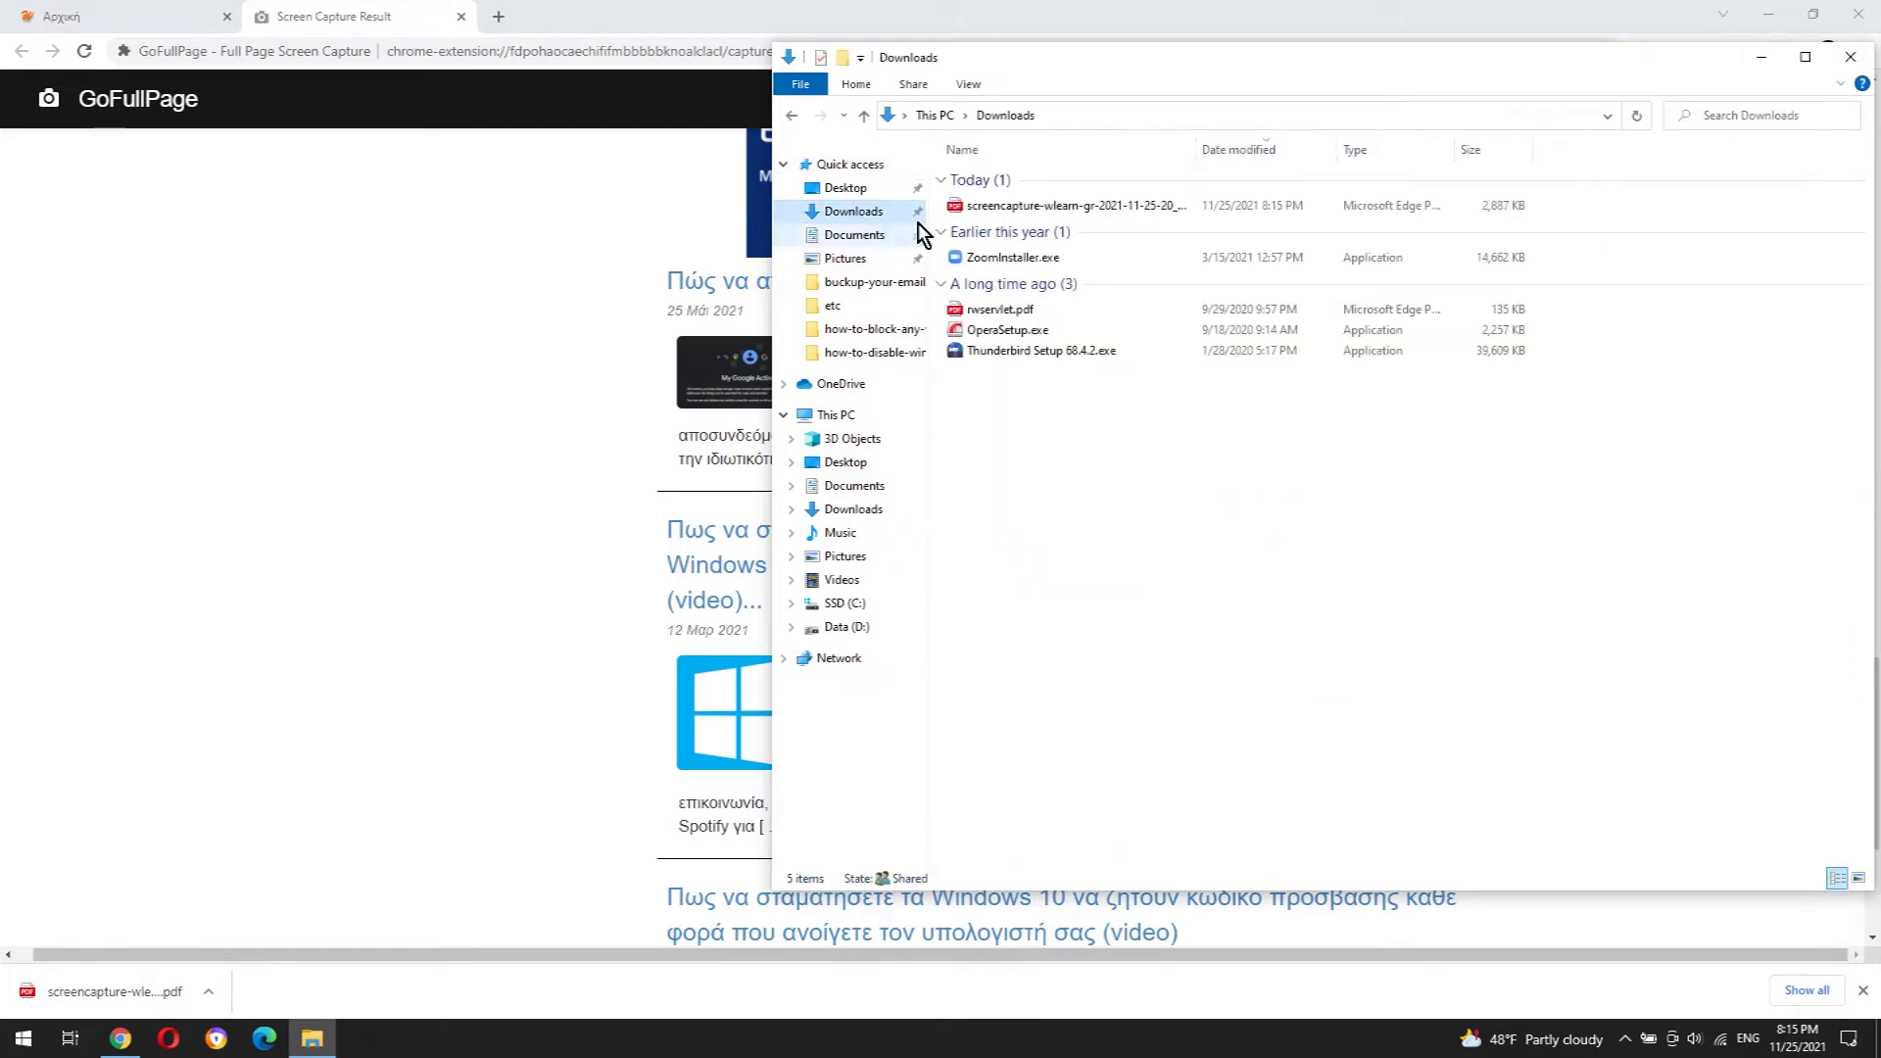
click(985, 214)
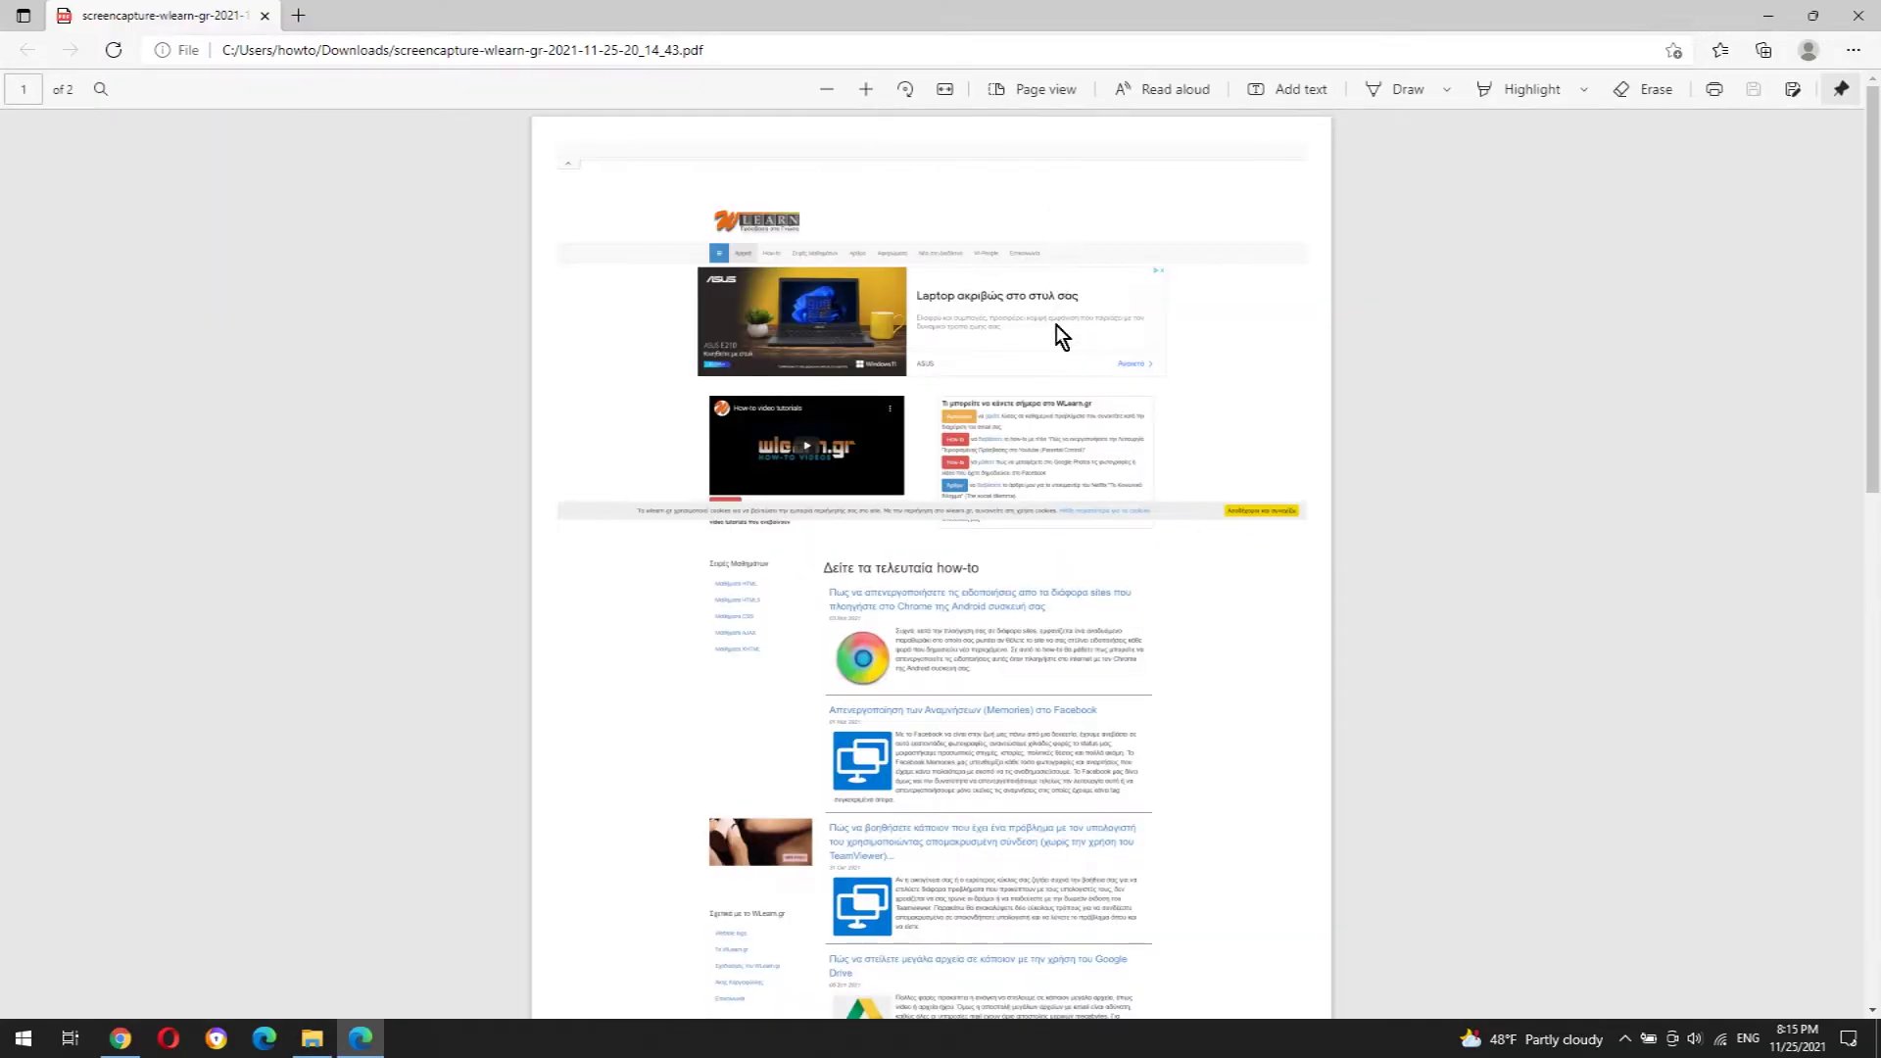
scroll(1027, 352, down, 1)
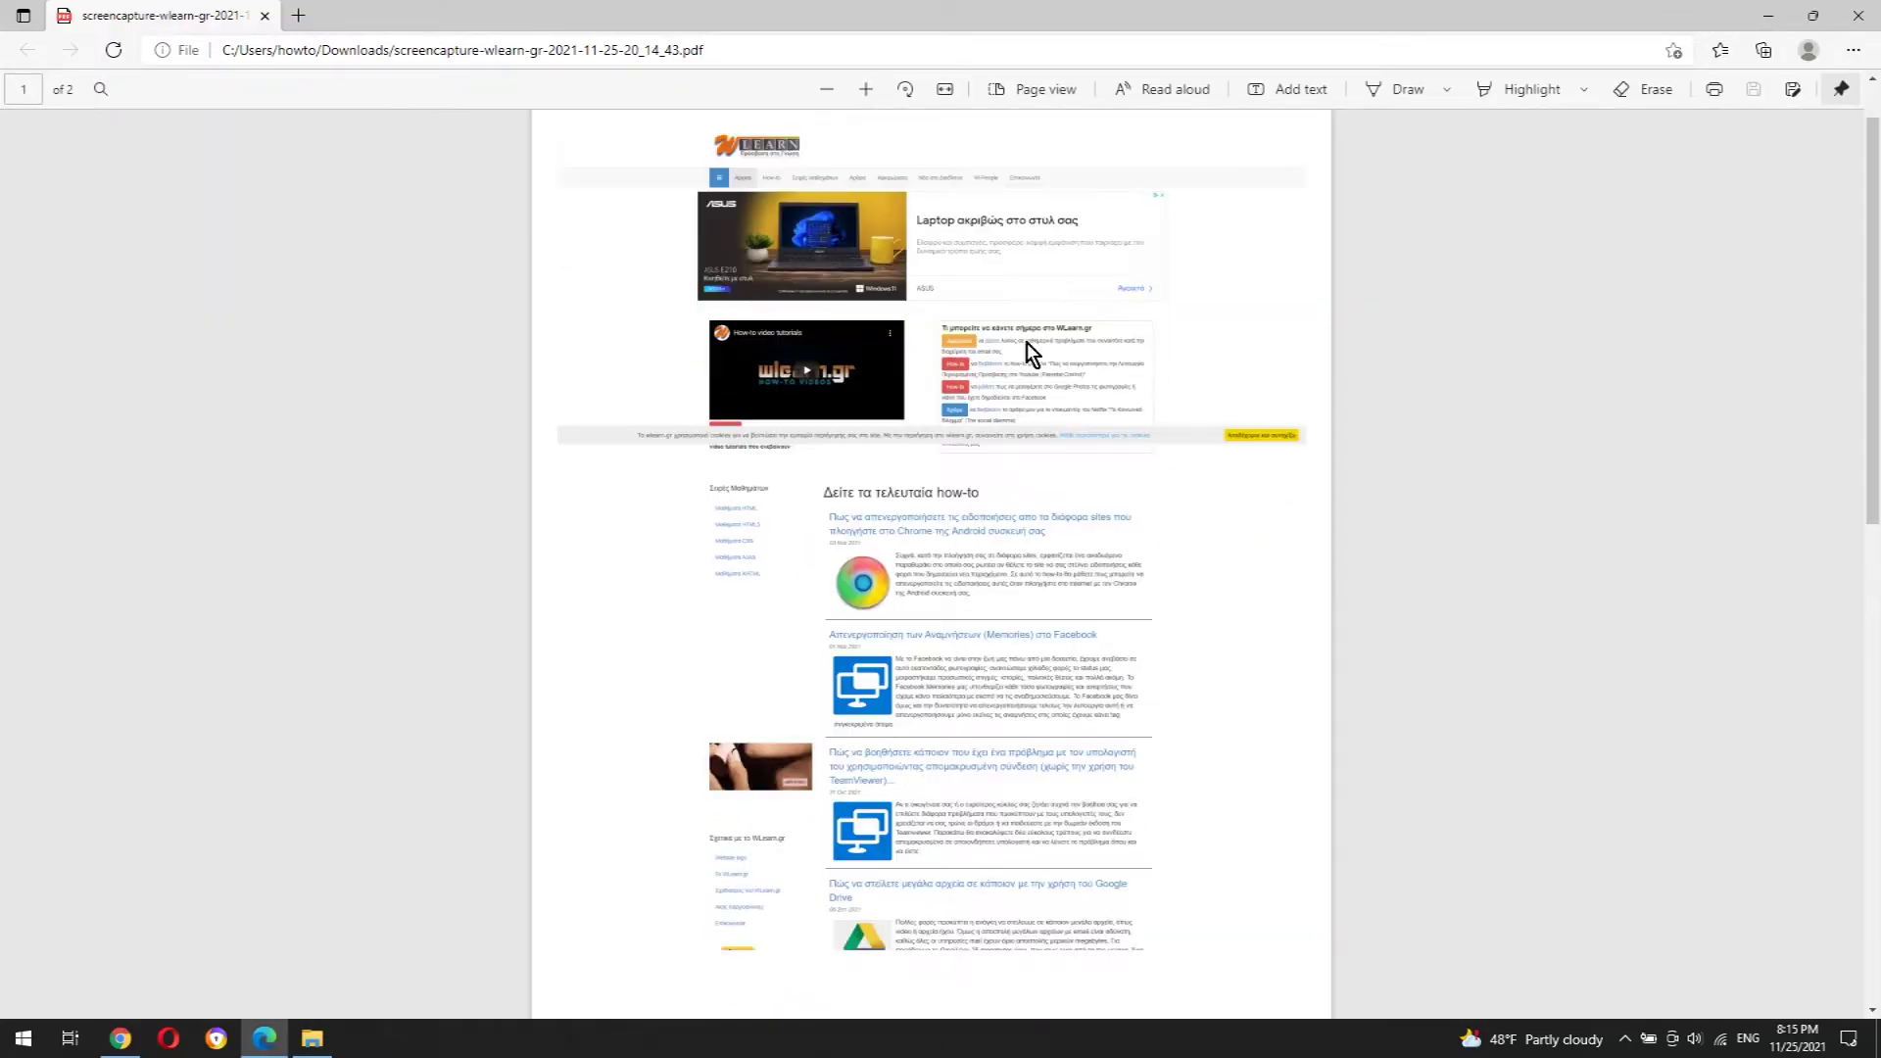
scroll(986, 358, down, 5)
scroll(970, 365, down, 3)
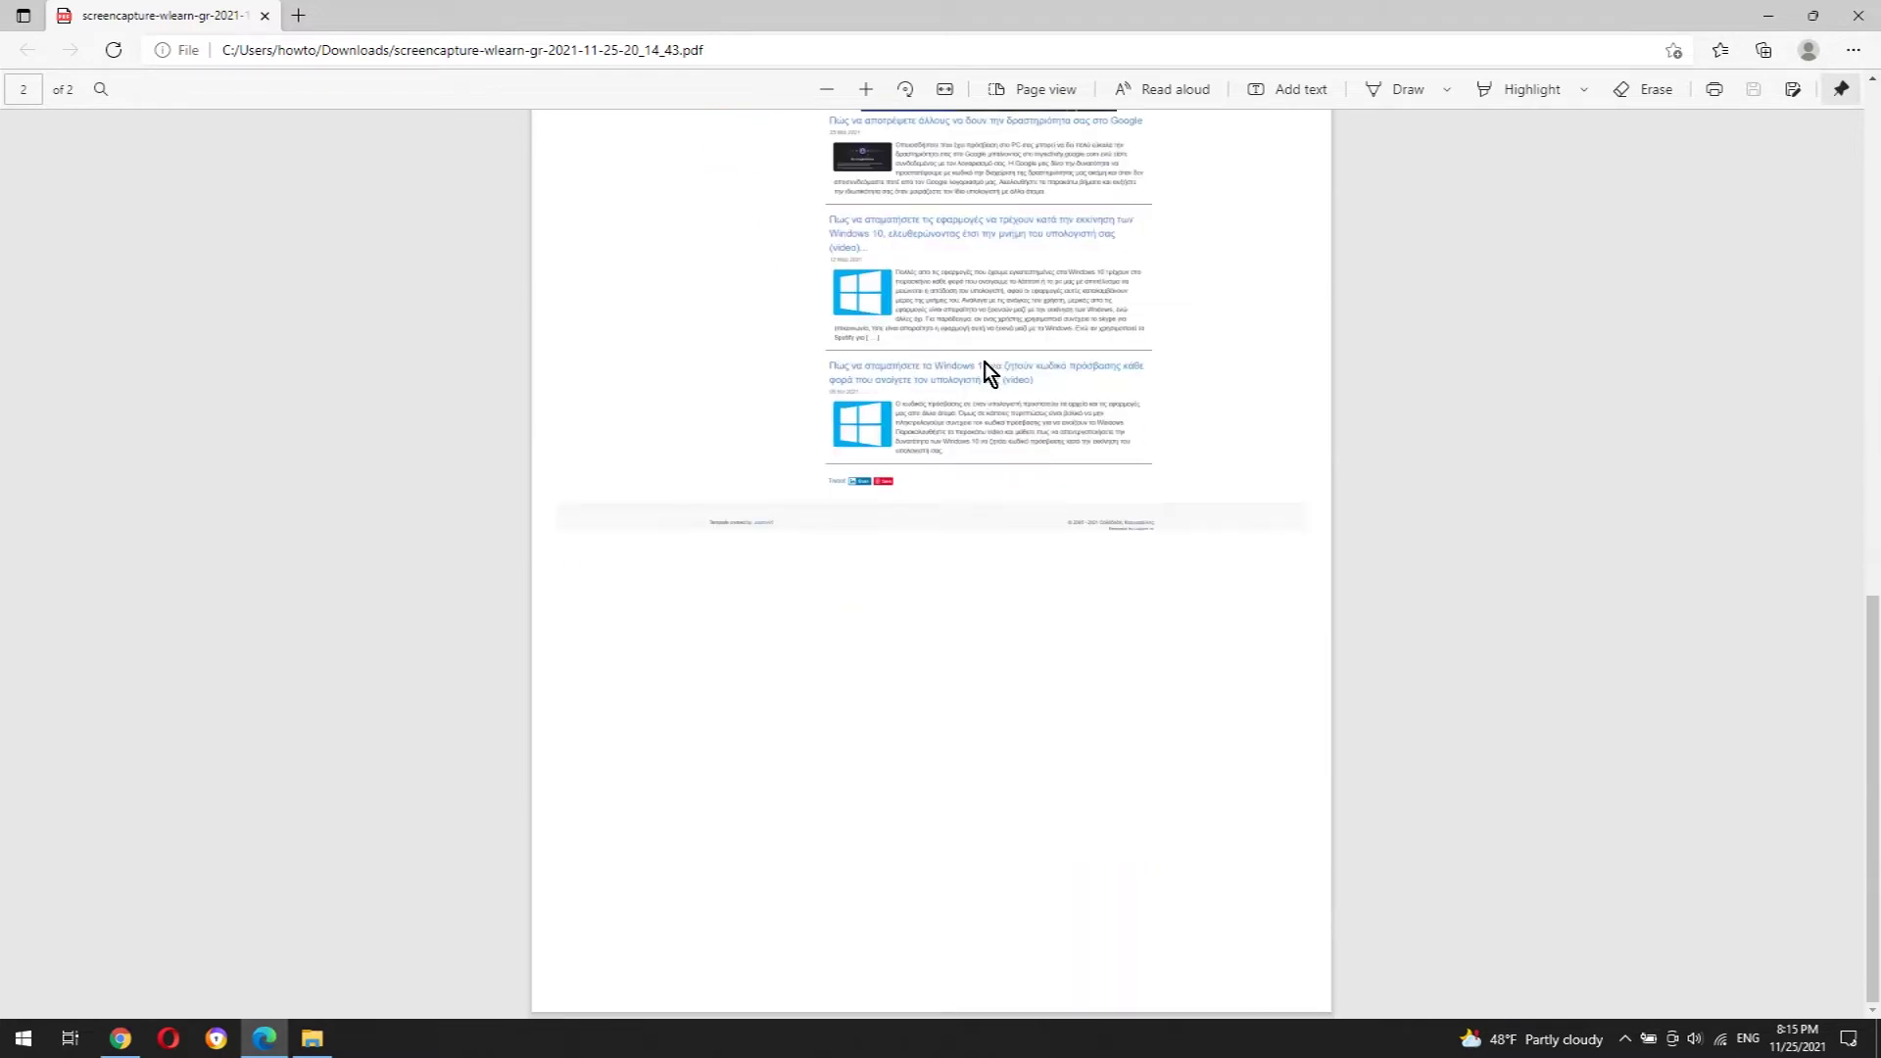
scroll(991, 361, up, 1)
scroll(990, 362, up, 3)
scroll(994, 358, up, 4)
scroll(993, 360, up, 1)
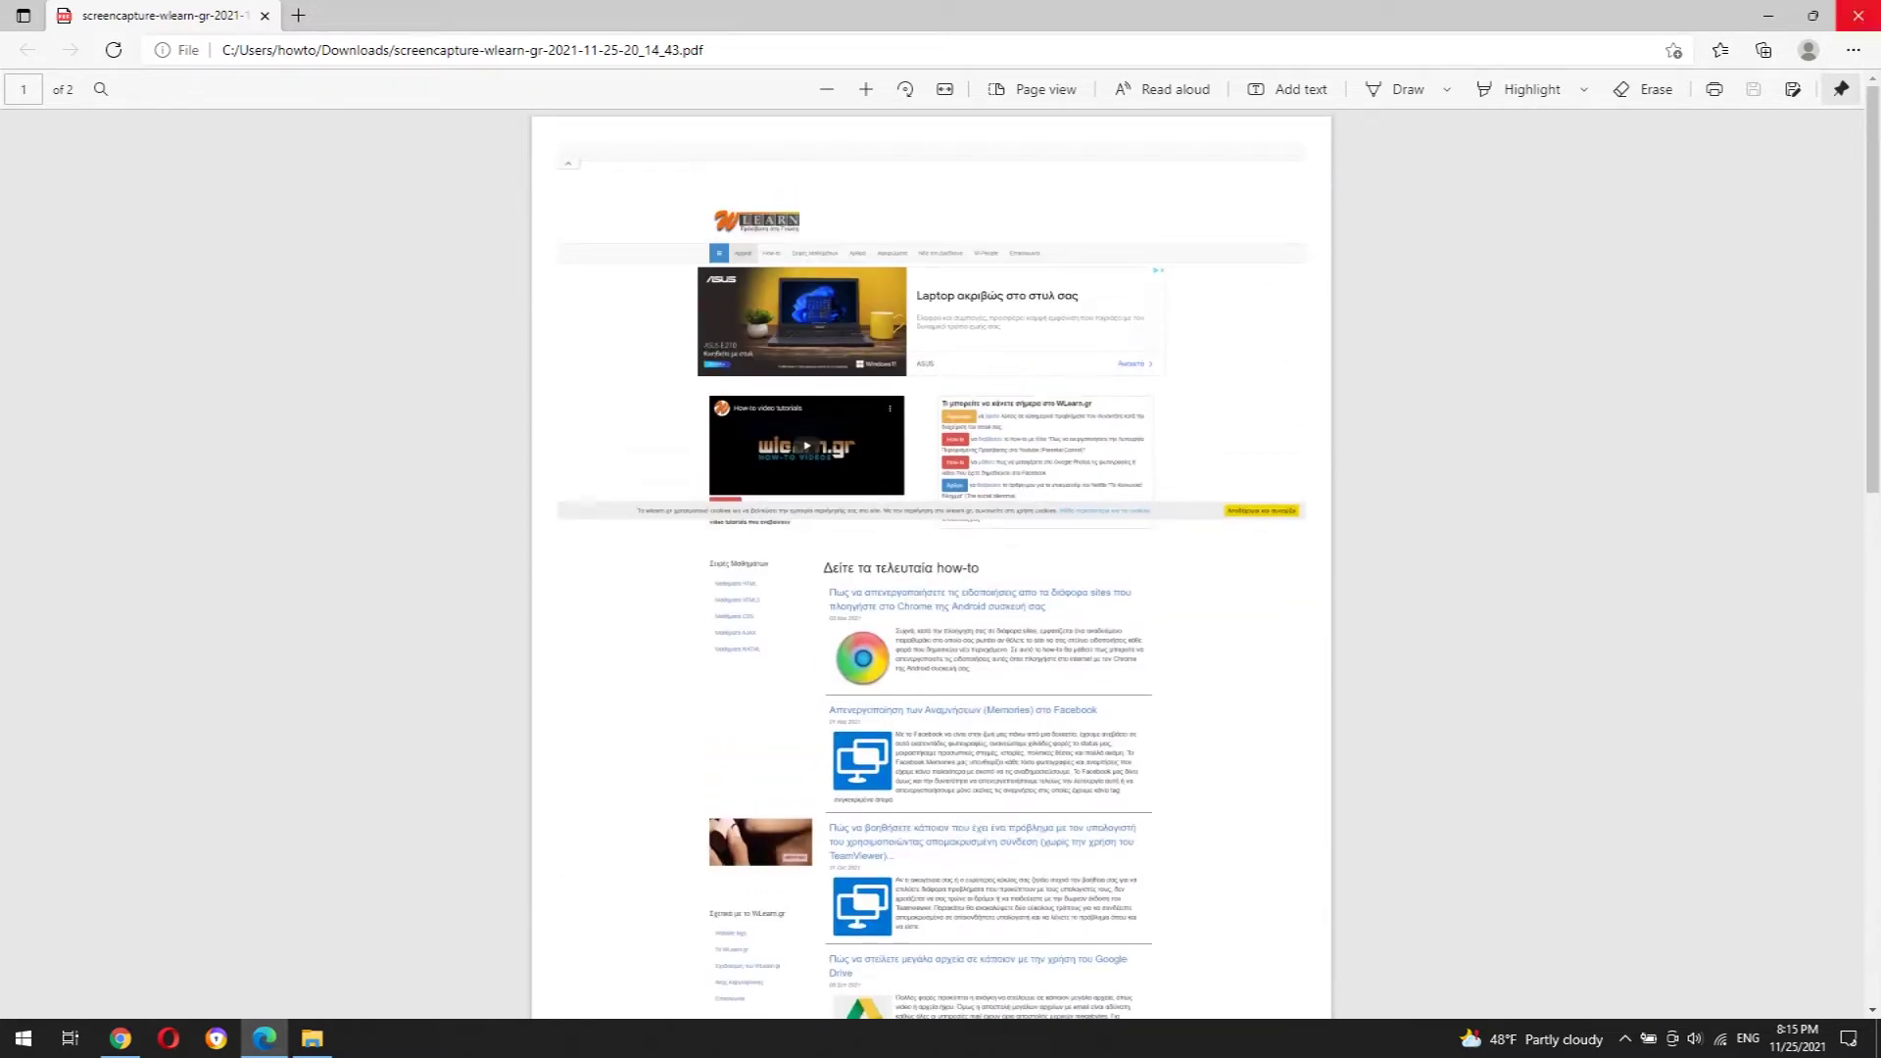
Close the Edge window showing the two-page wlearn.gr PDF.
click(1850, 15)
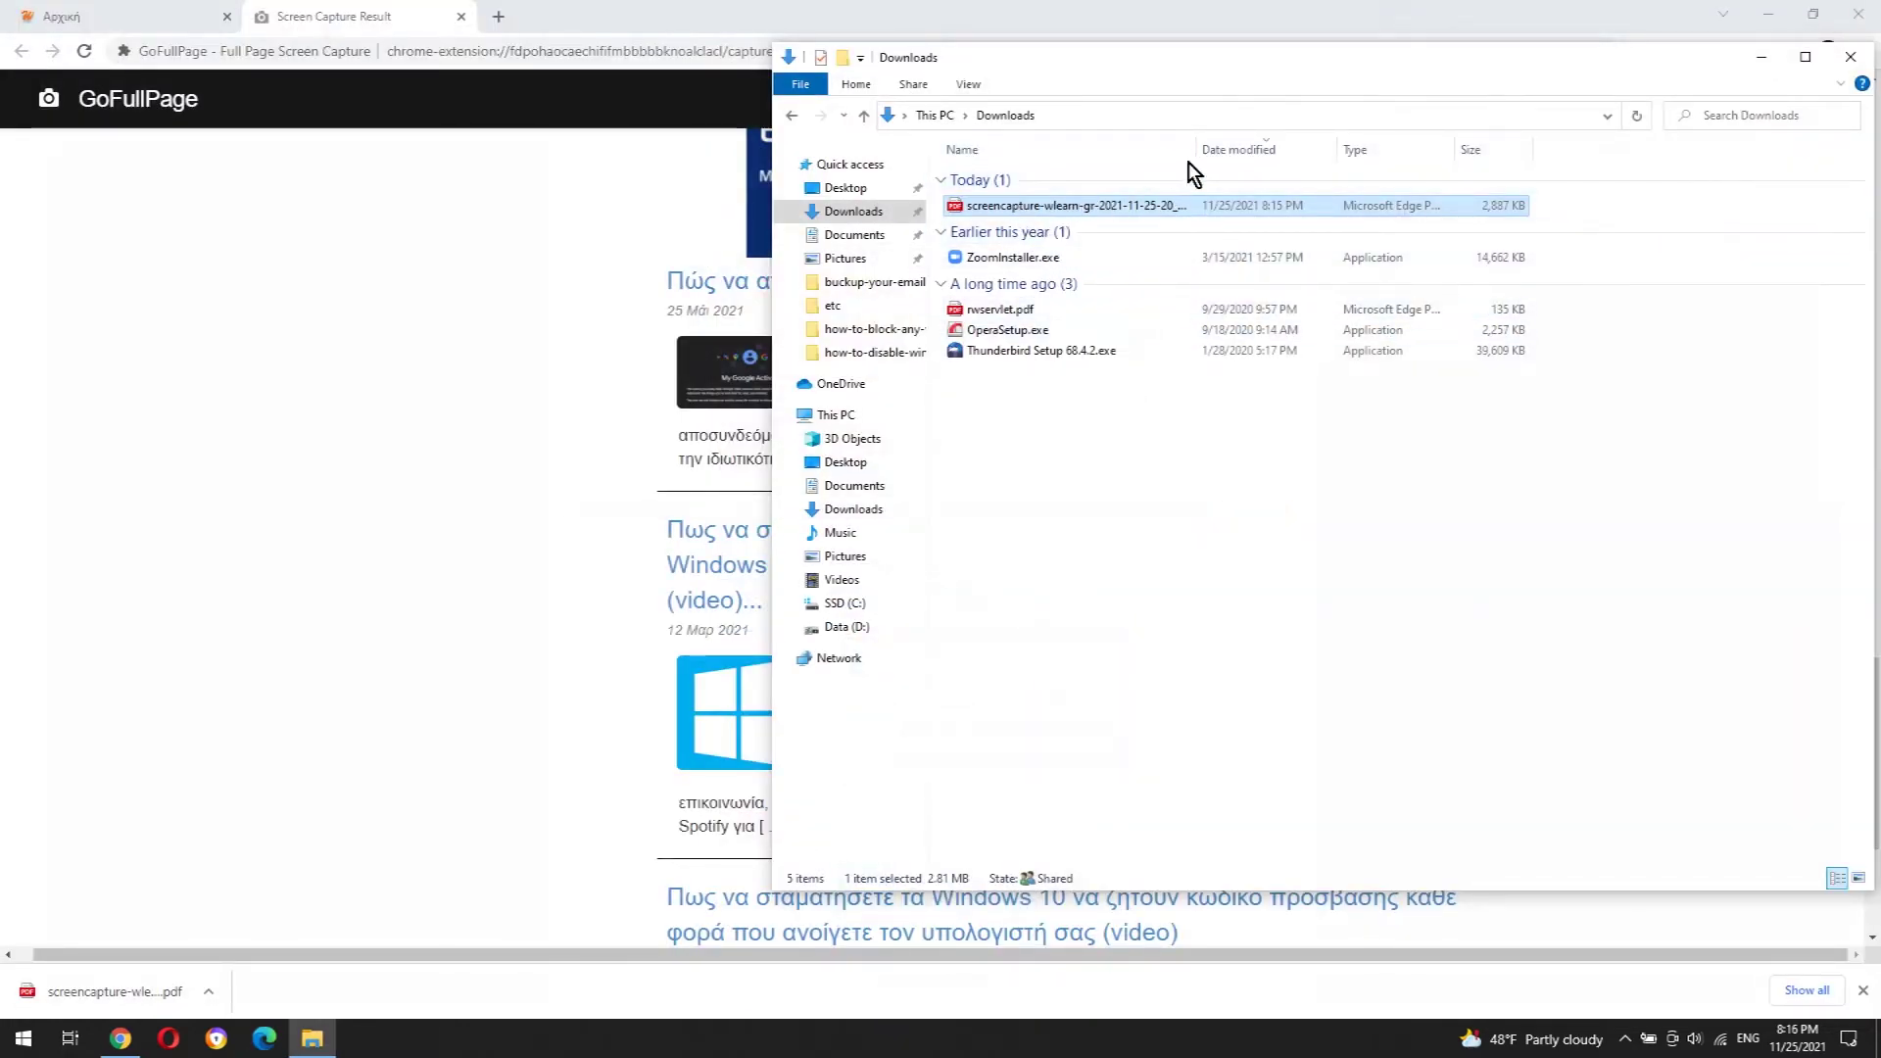
Widen the Downloads Name column to show the PDF's full file name.
drag(1194, 147, 1308, 141)
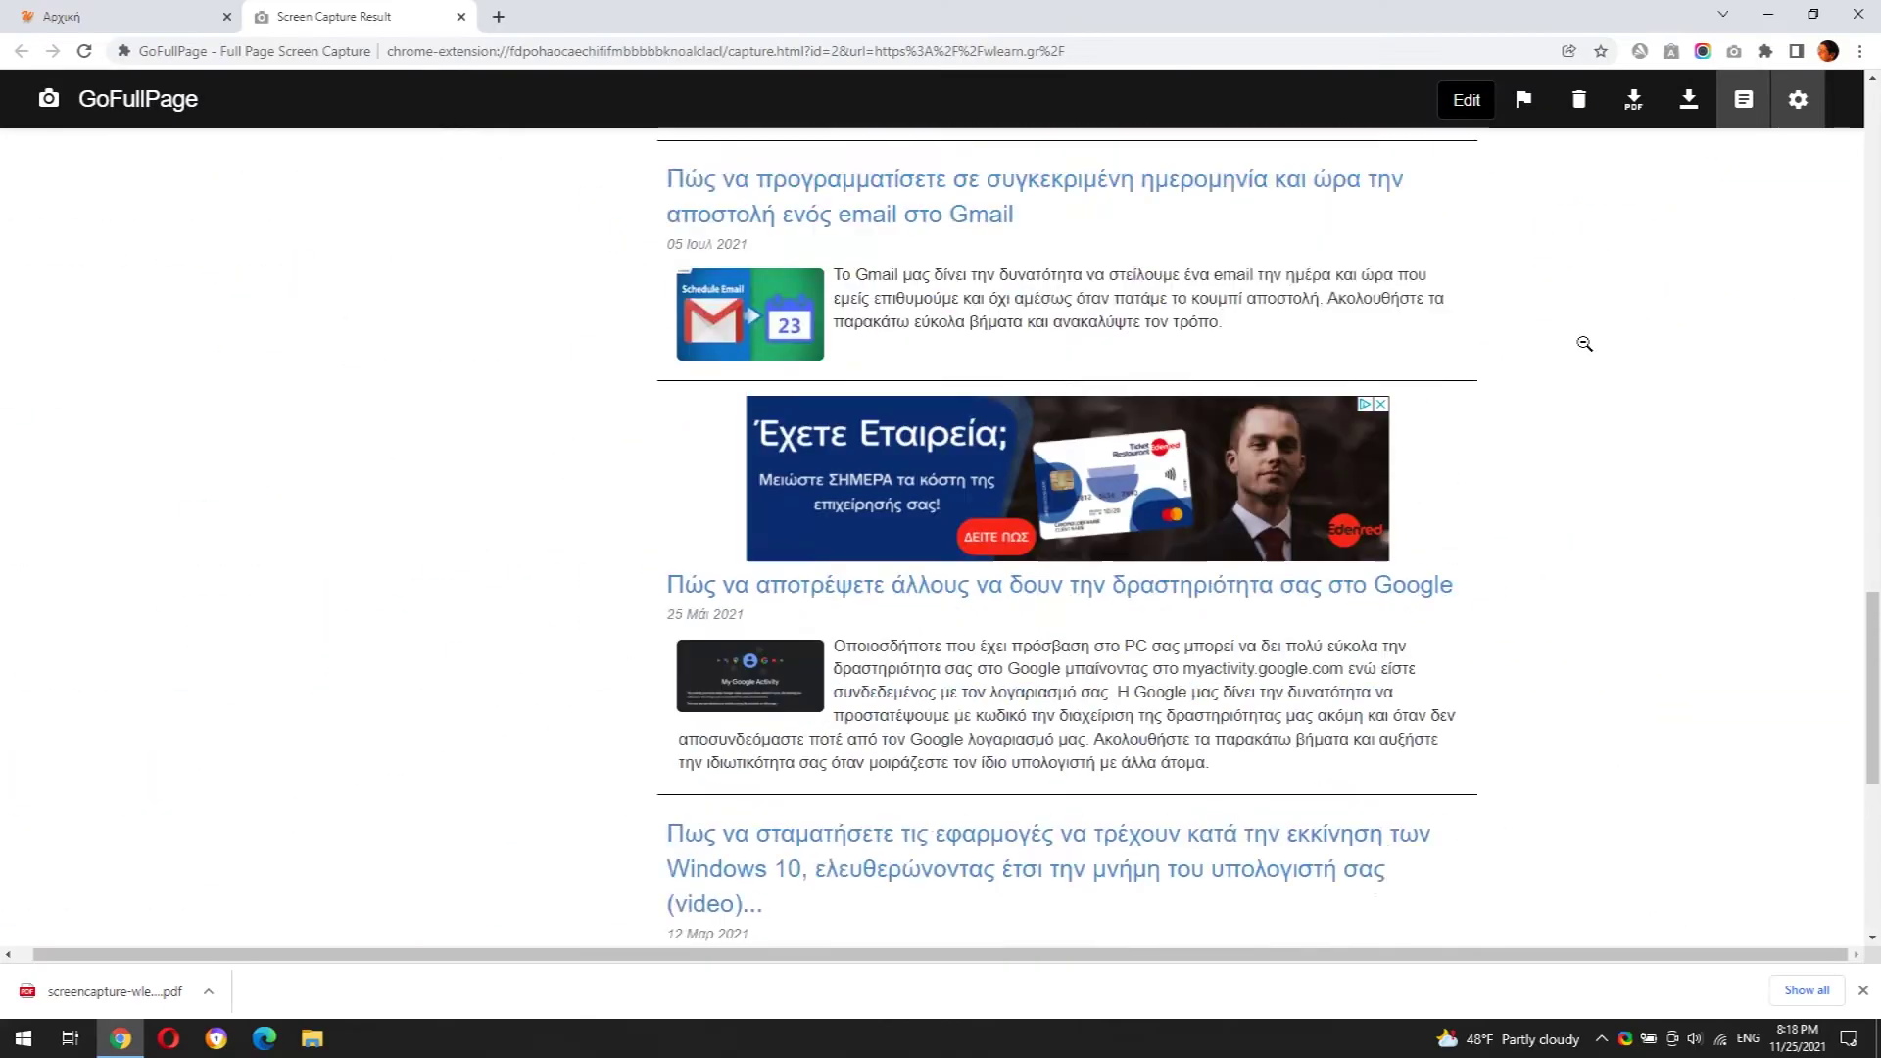
scroll(1584, 343, up, 3)
scroll(1585, 344, up, 3)
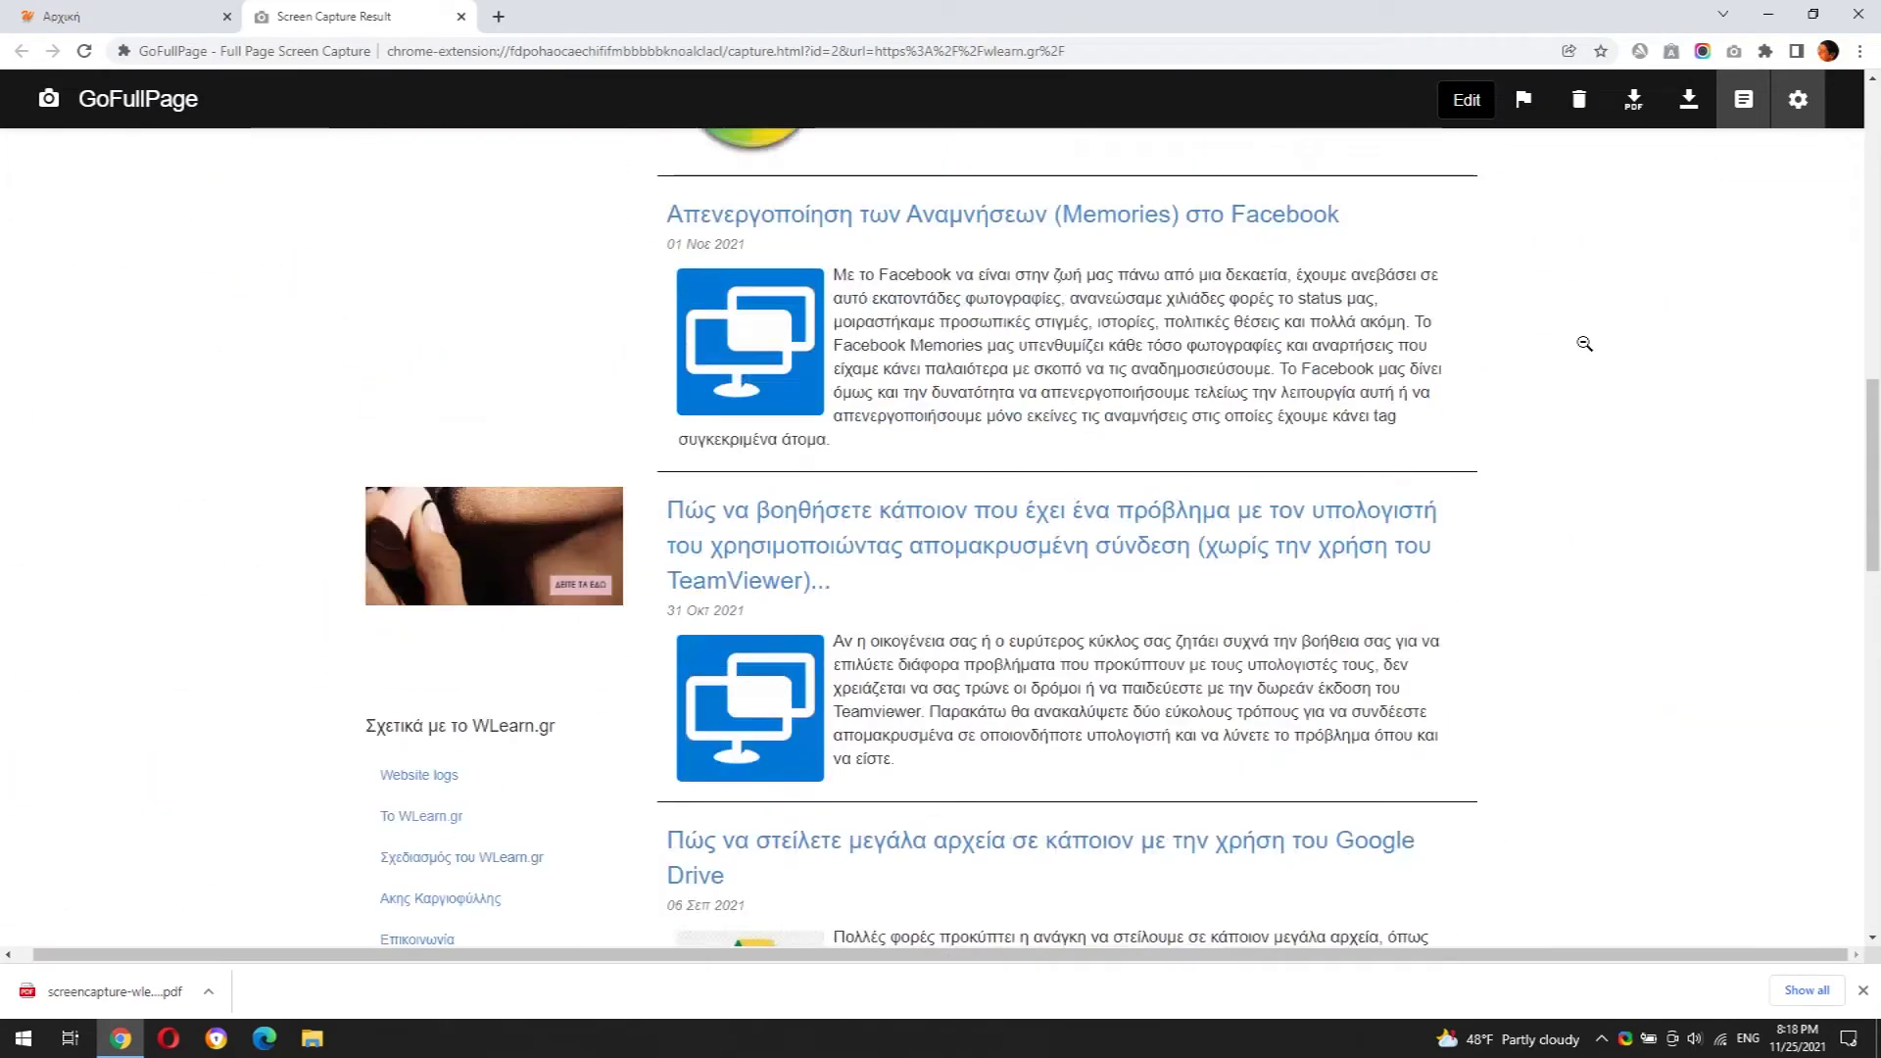
scroll(1595, 380, up, 3)
scroll(1602, 382, up, 3)
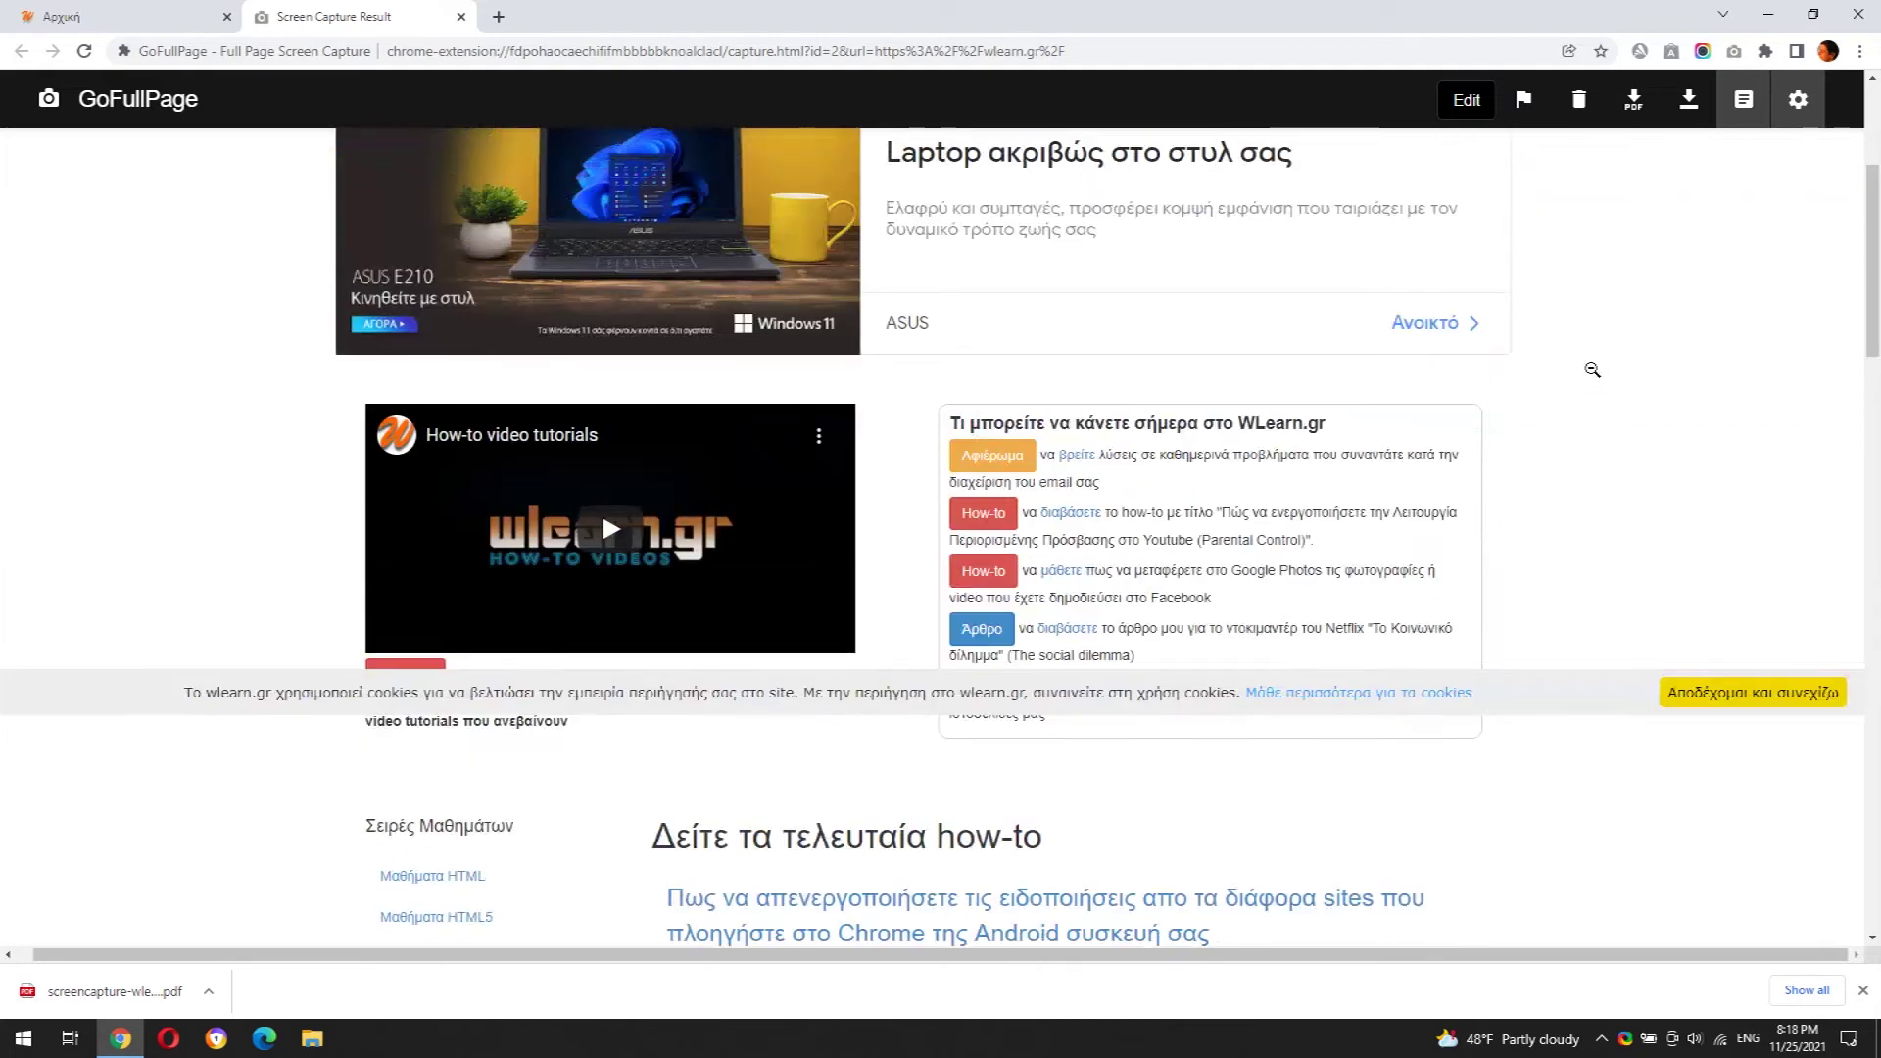
scroll(1592, 368, down, 5)
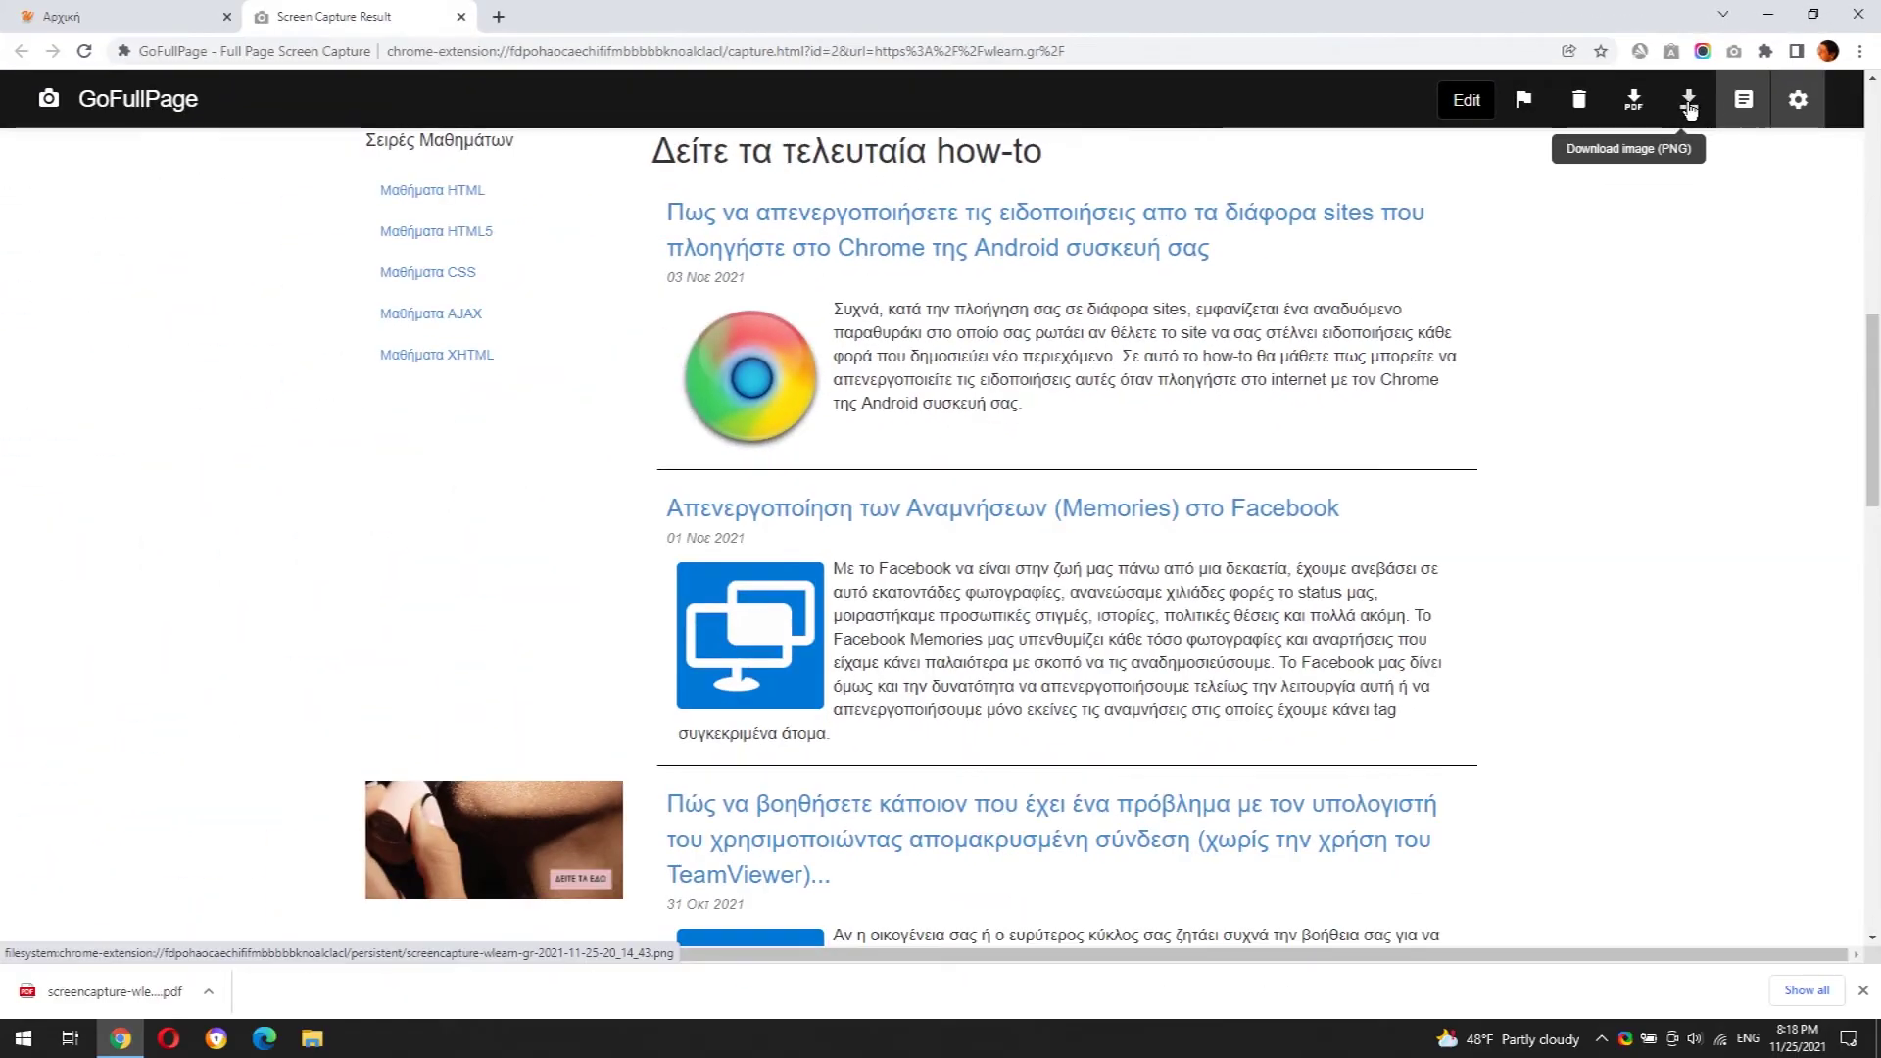
Save the wlearn.gr capture as a PNG image from the GoFullPage toolbar.
click(1688, 106)
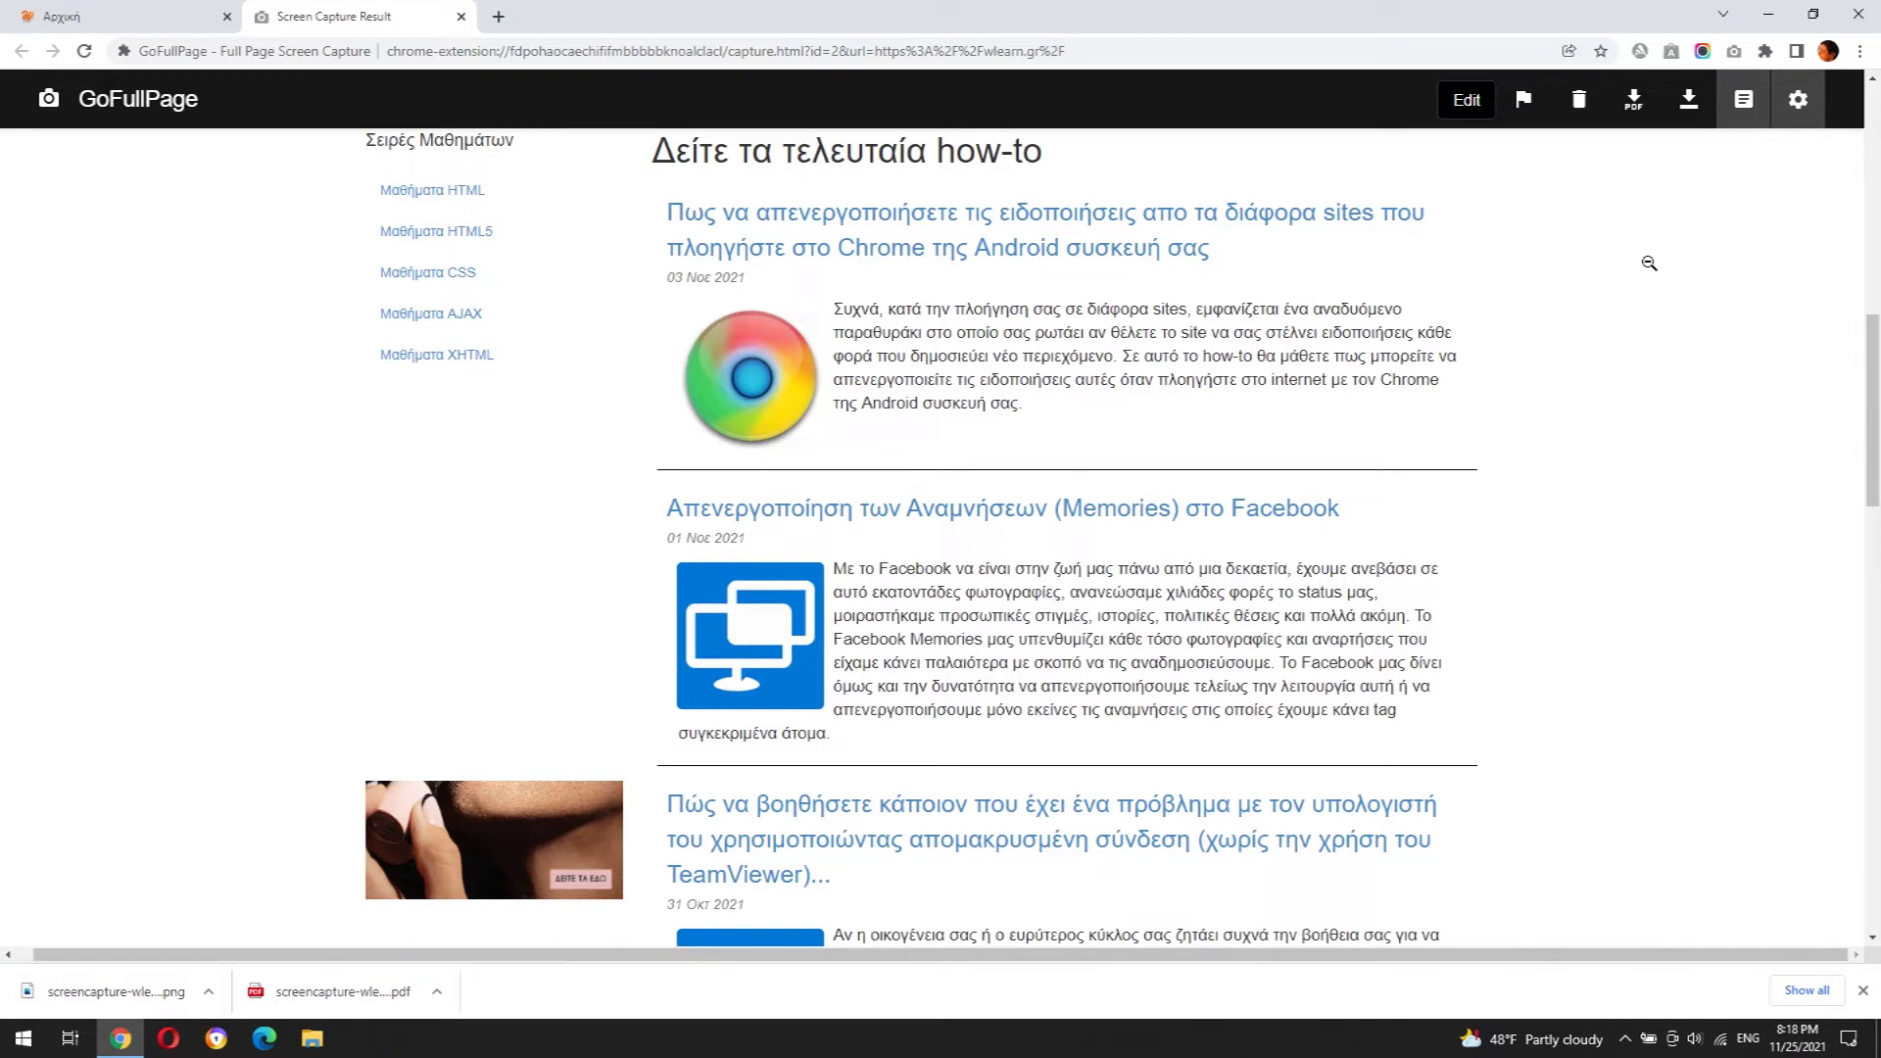
Open the downloaded wlearn.gr PNG from the Downloads folder in Photos.
click(312, 1040)
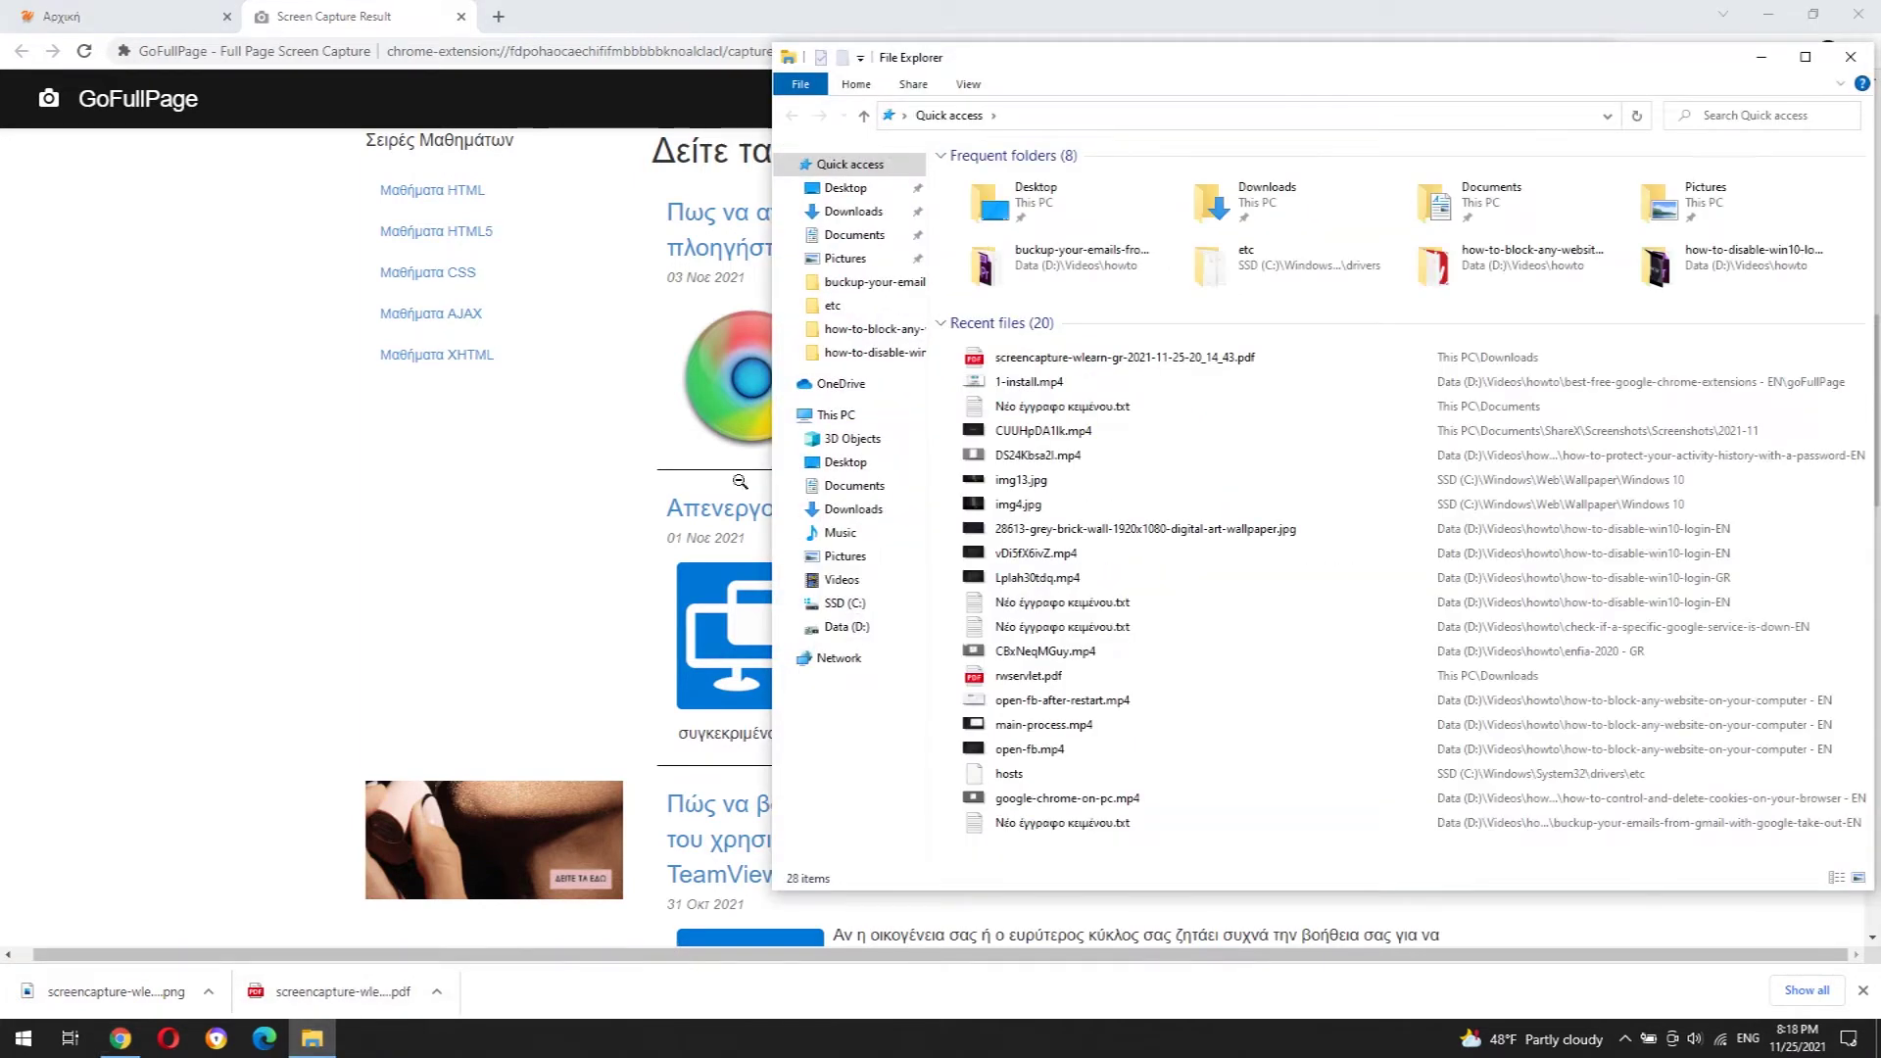
click(867, 213)
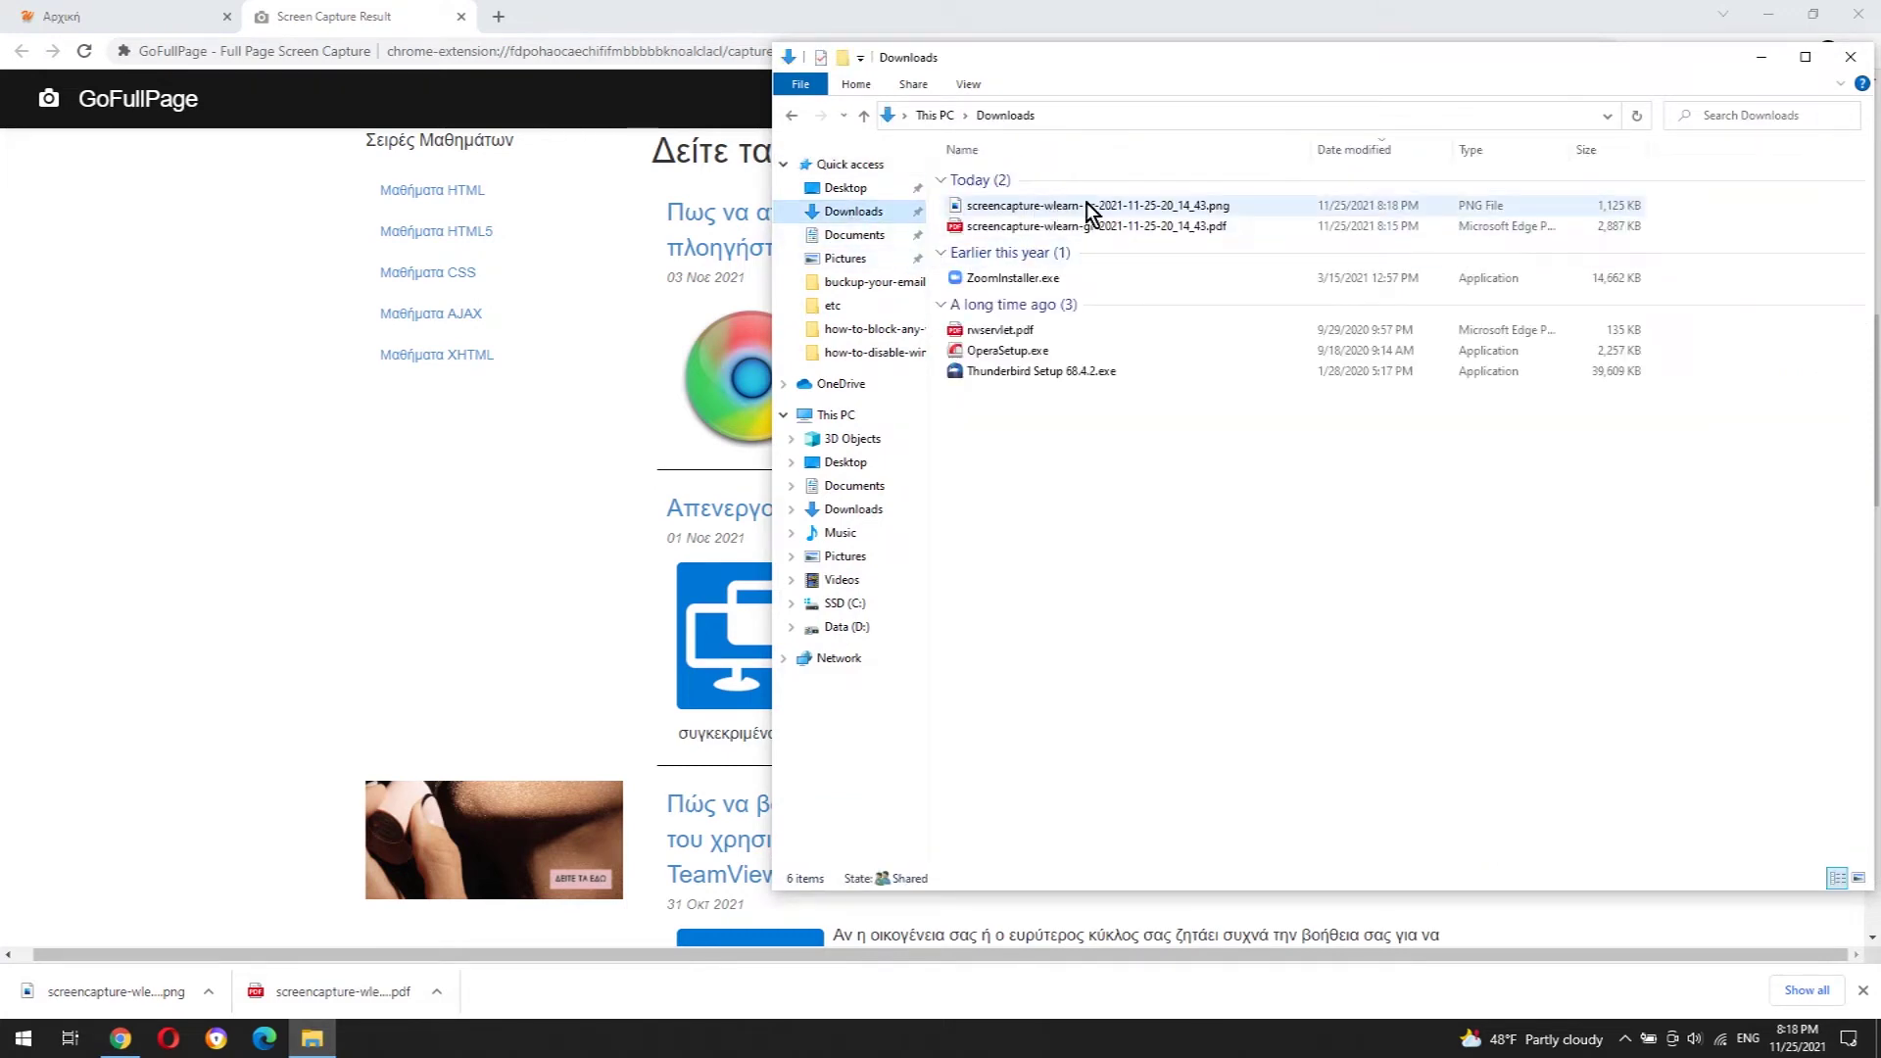
mouse_move(1095, 207)
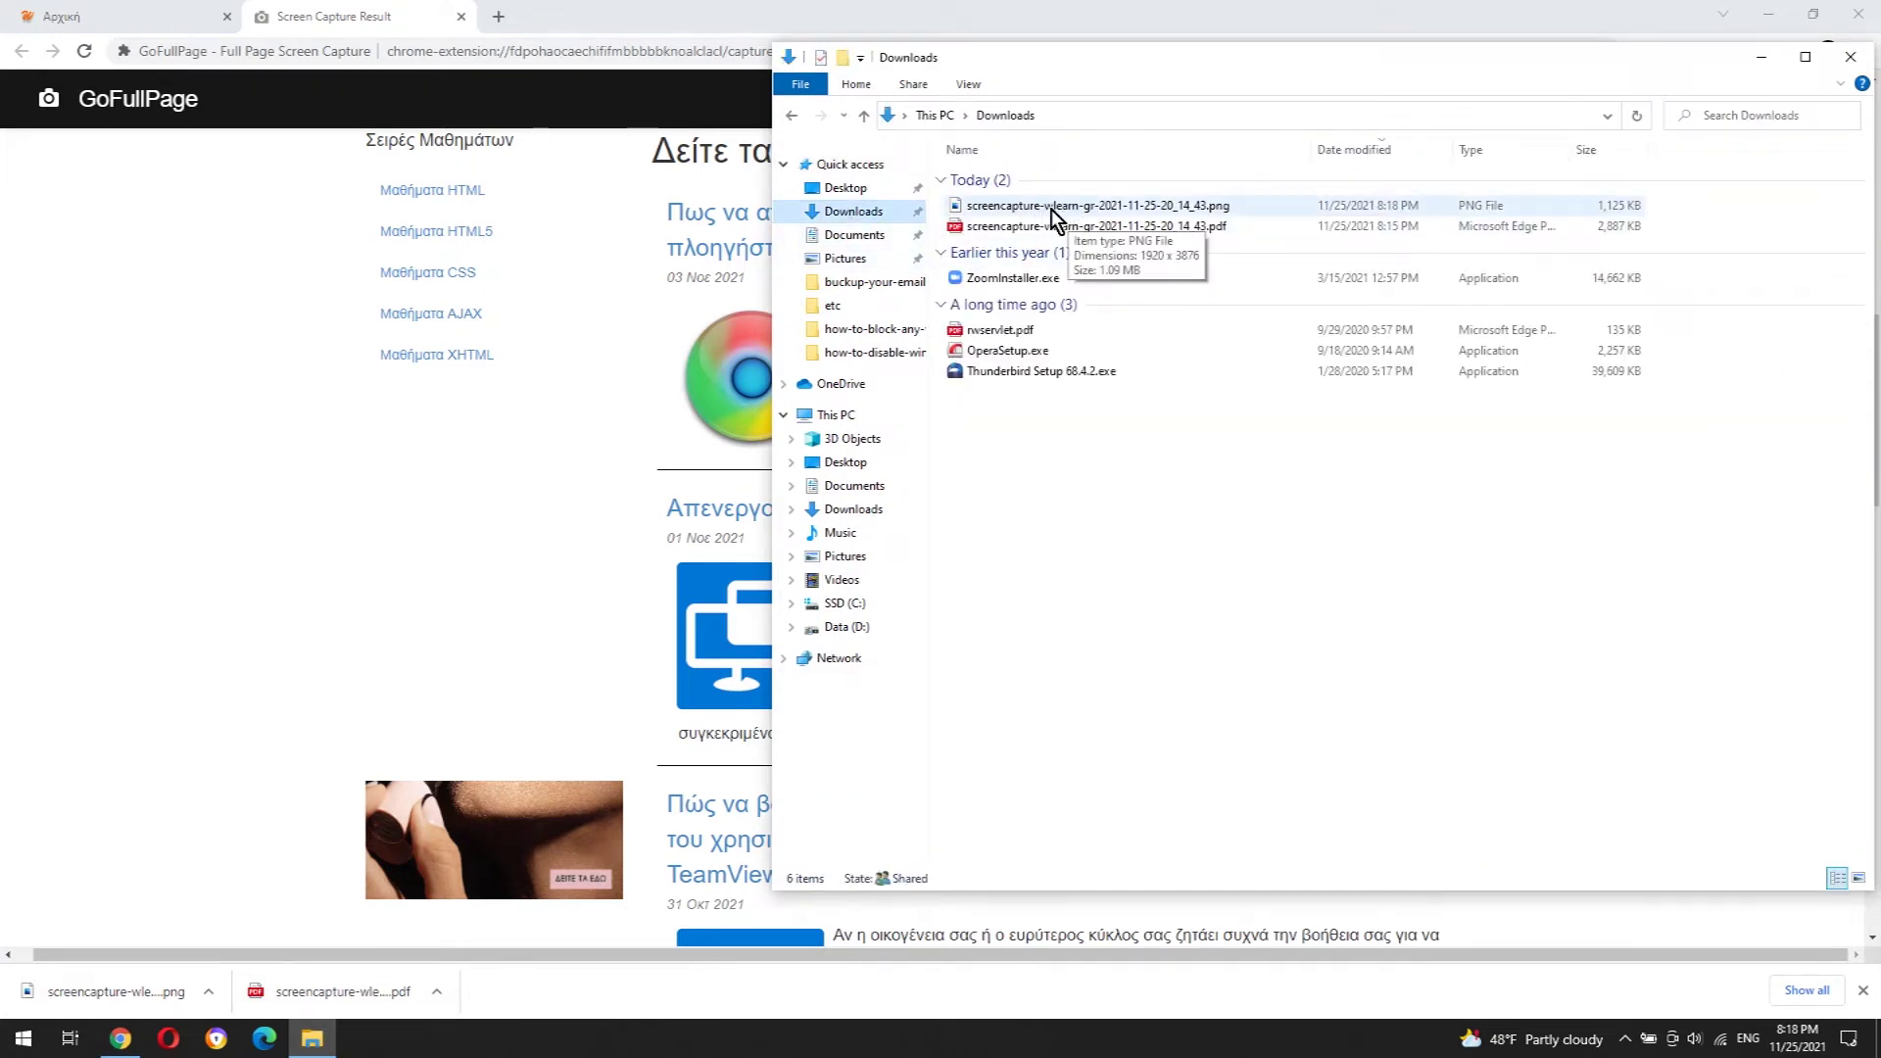
double_click(1053, 213)
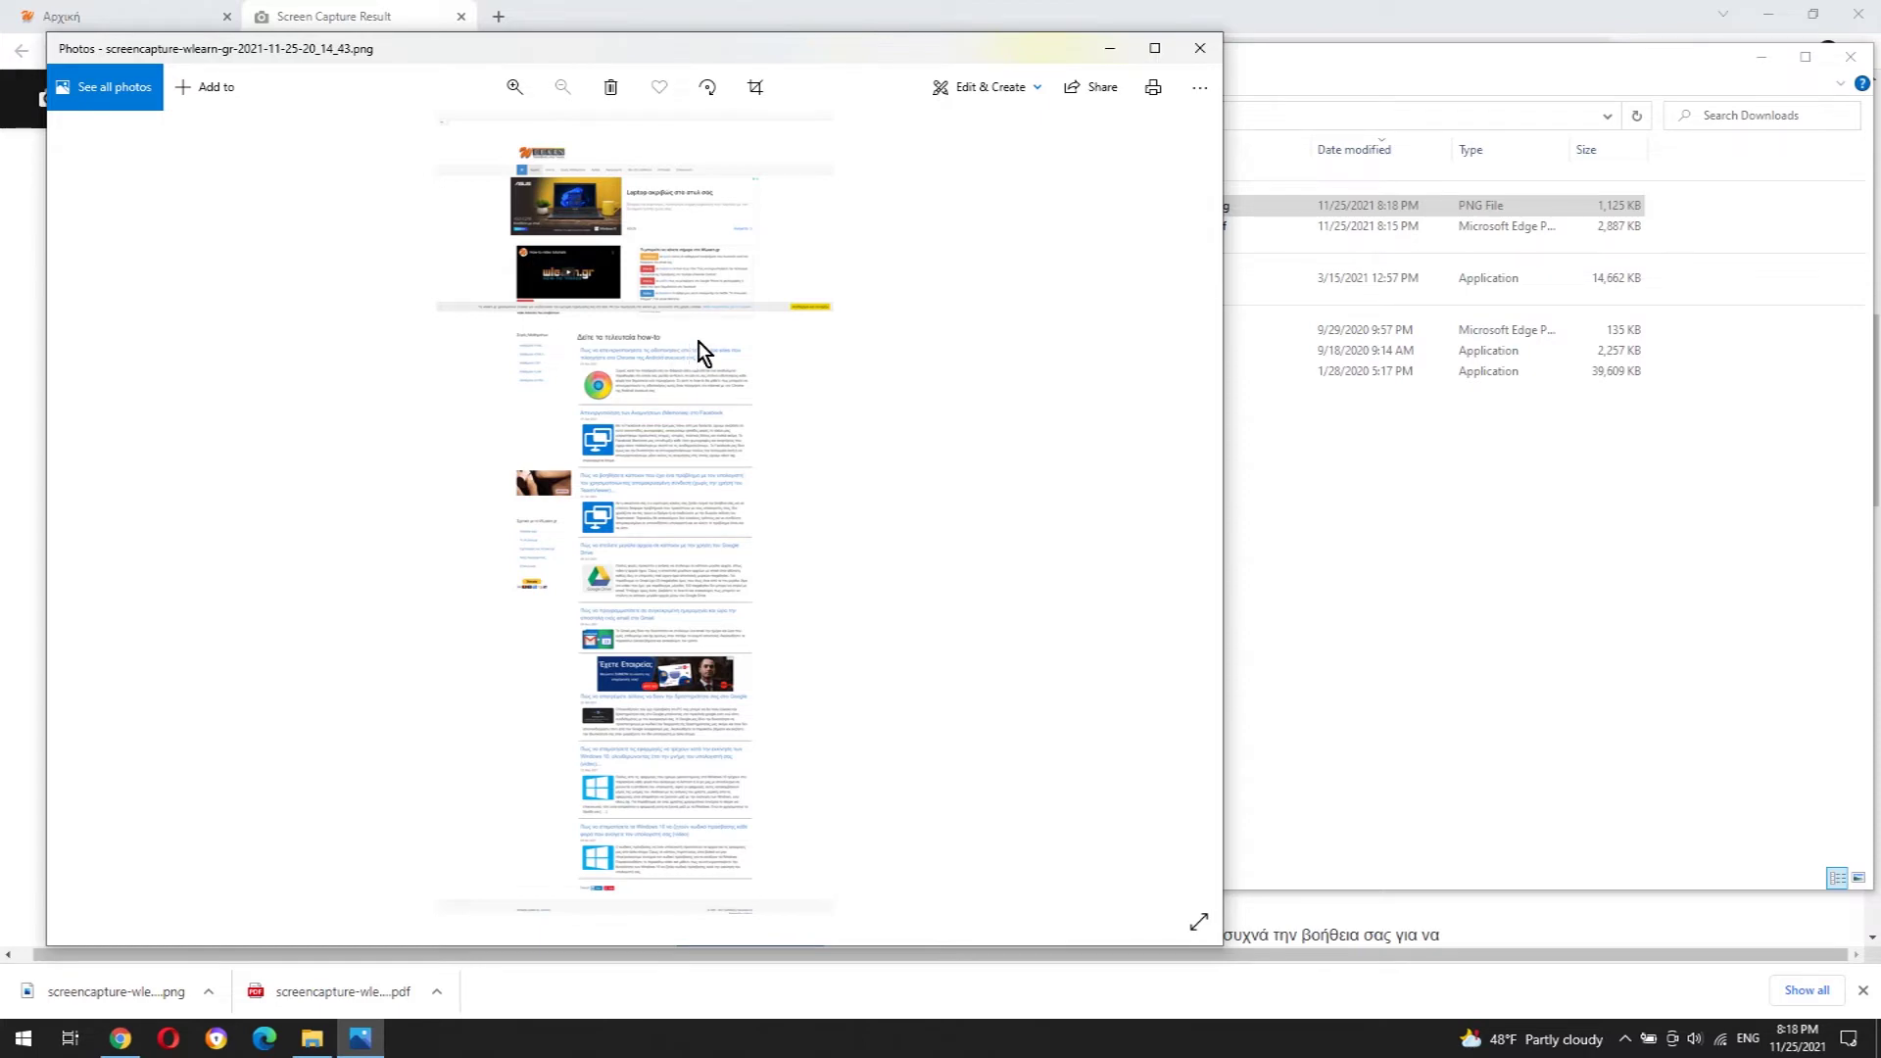
scroll(701, 354, up, 1)
scroll(701, 353, up, 1)
scroll(700, 352, up, 1)
scroll(702, 354, up, 1)
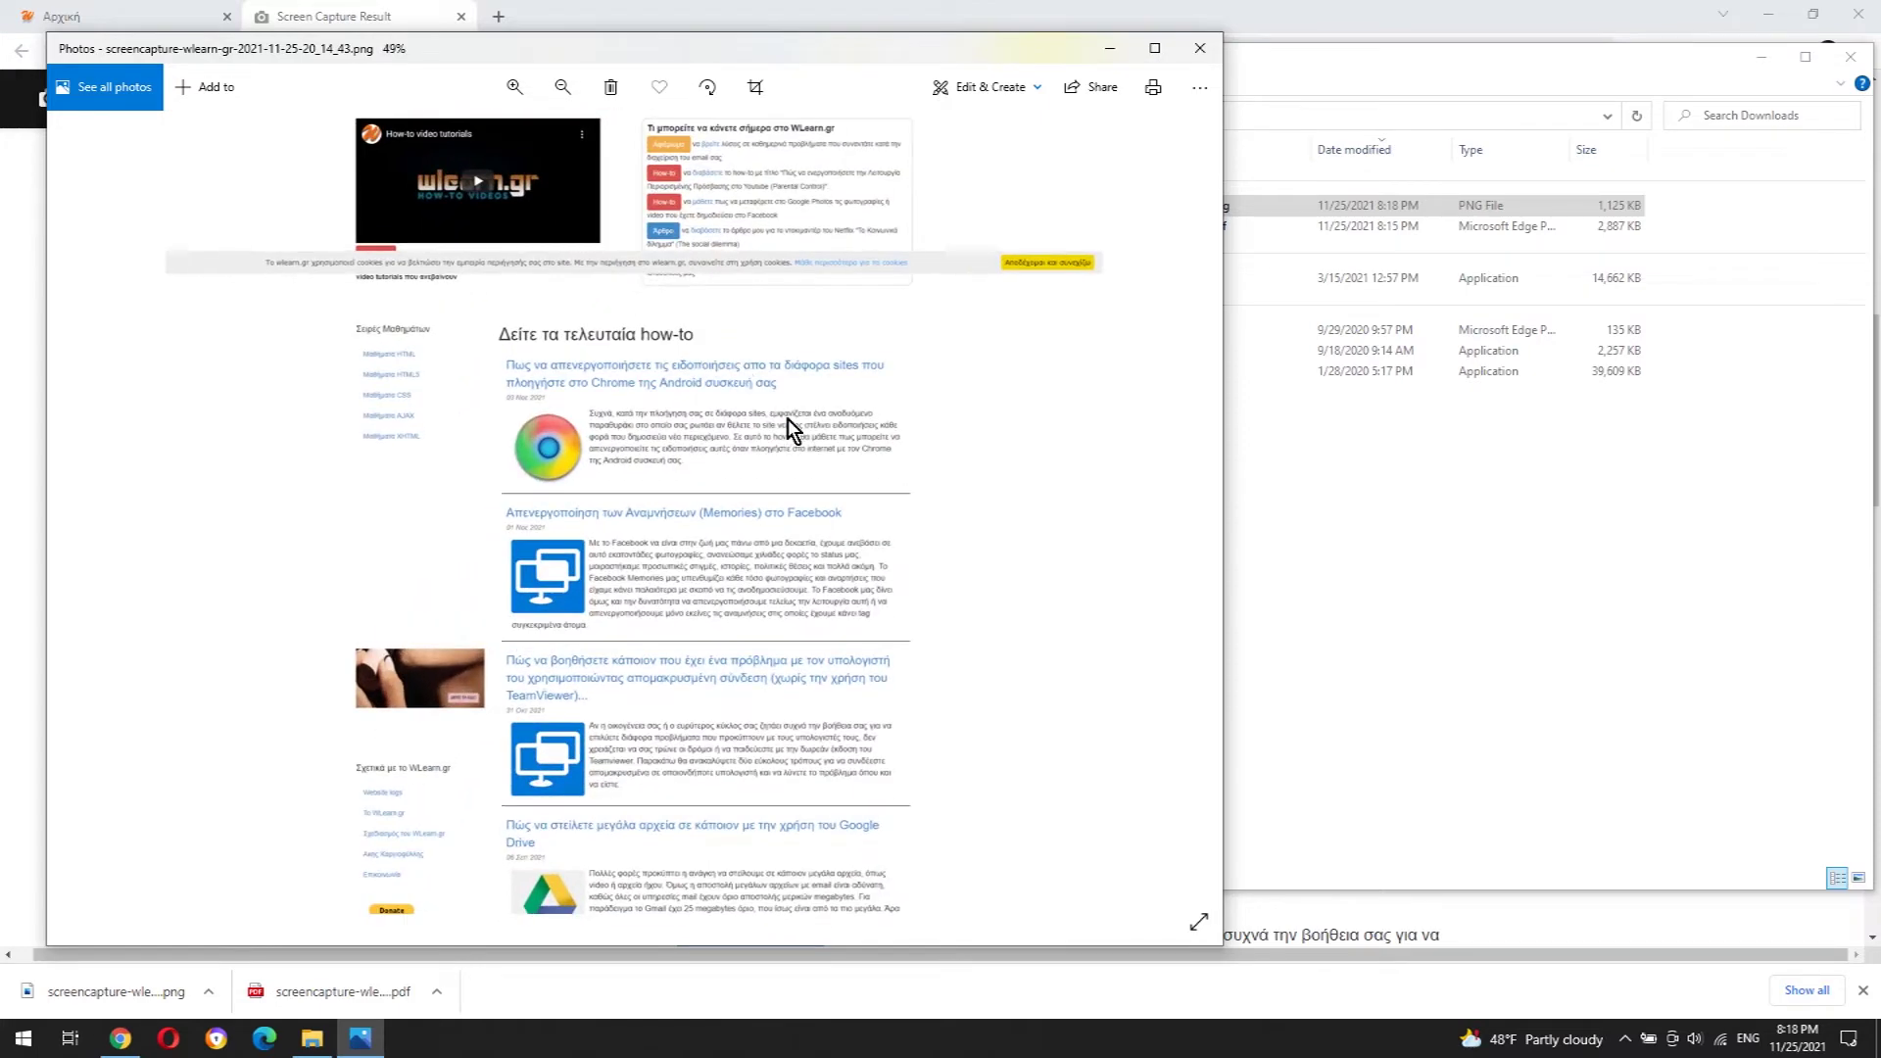
Pan down the wlearn.gr screenshot to the bottom and back to the top, then close Photos.
drag(778, 567, 751, 231)
drag(768, 576, 760, 258)
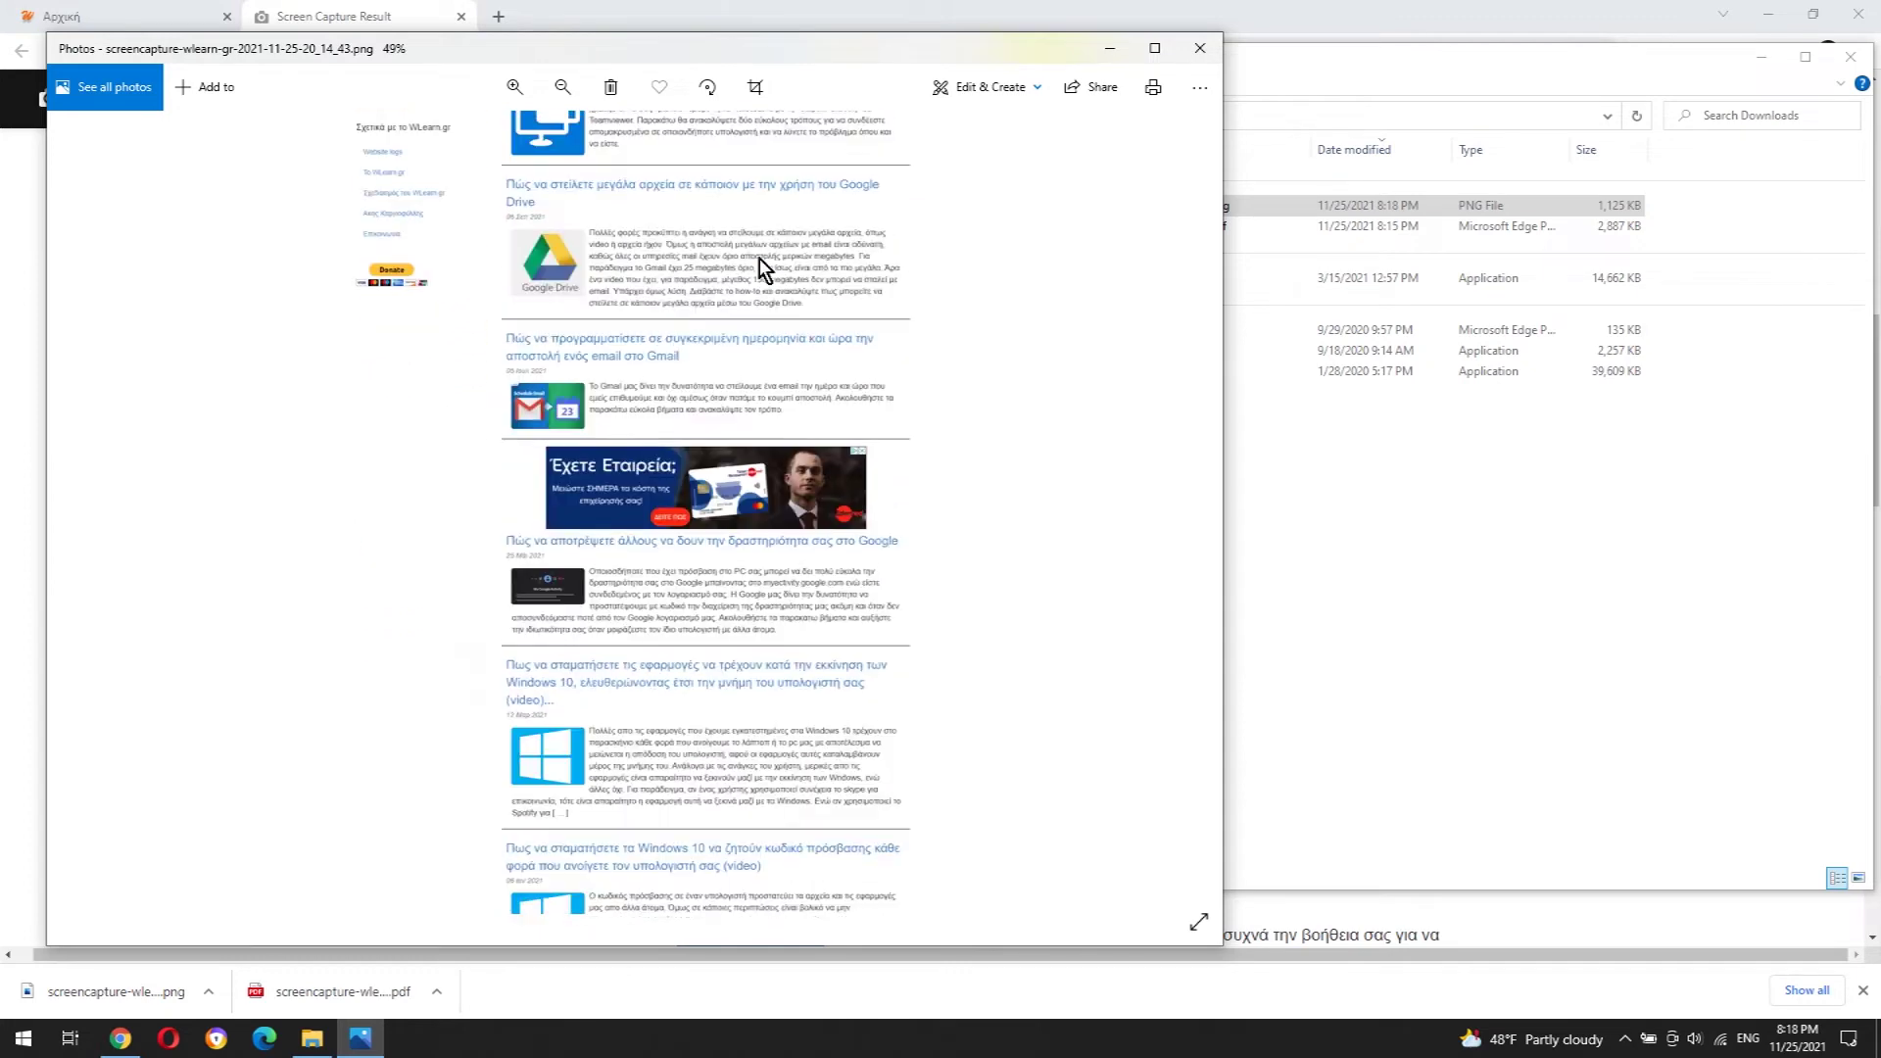
mouse_move(779, 714)
mouse_down()
mouse_move(768, 289)
mouse_move(801, 743)
mouse_up()
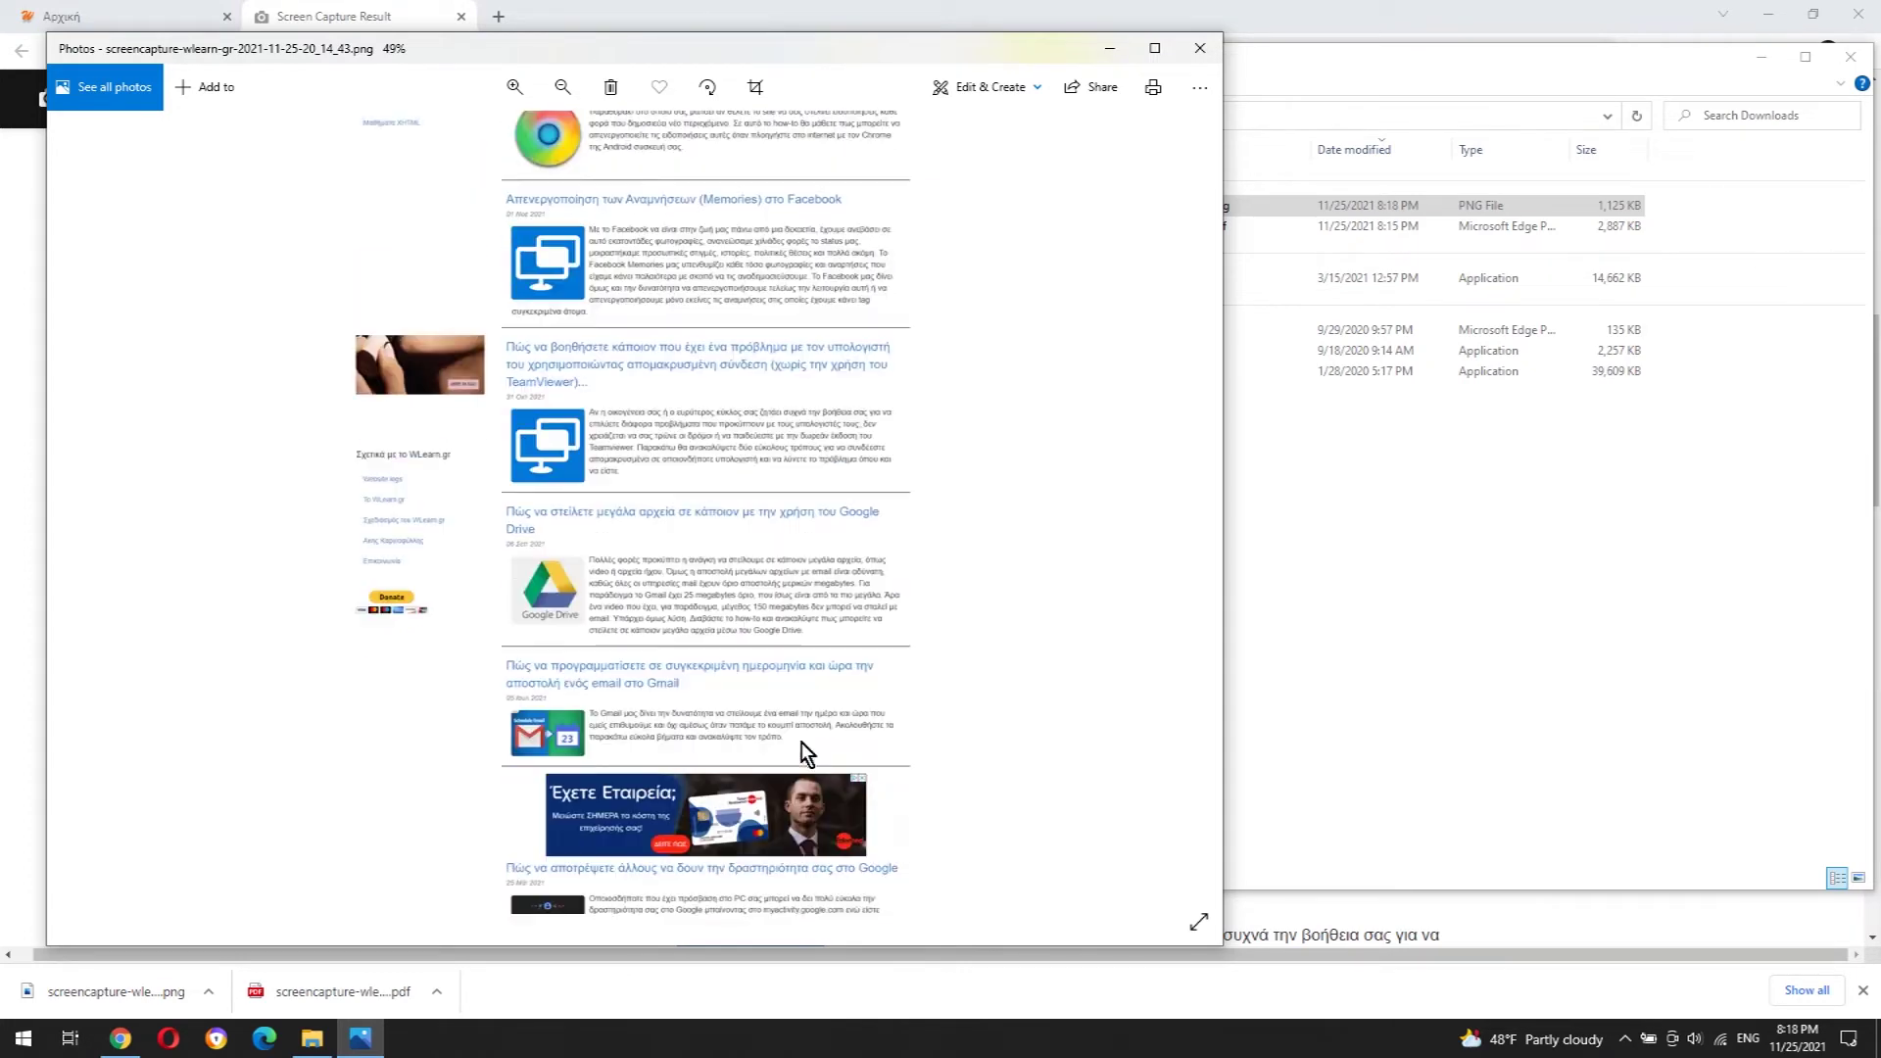
drag(767, 416, 822, 680)
drag(759, 433, 766, 617)
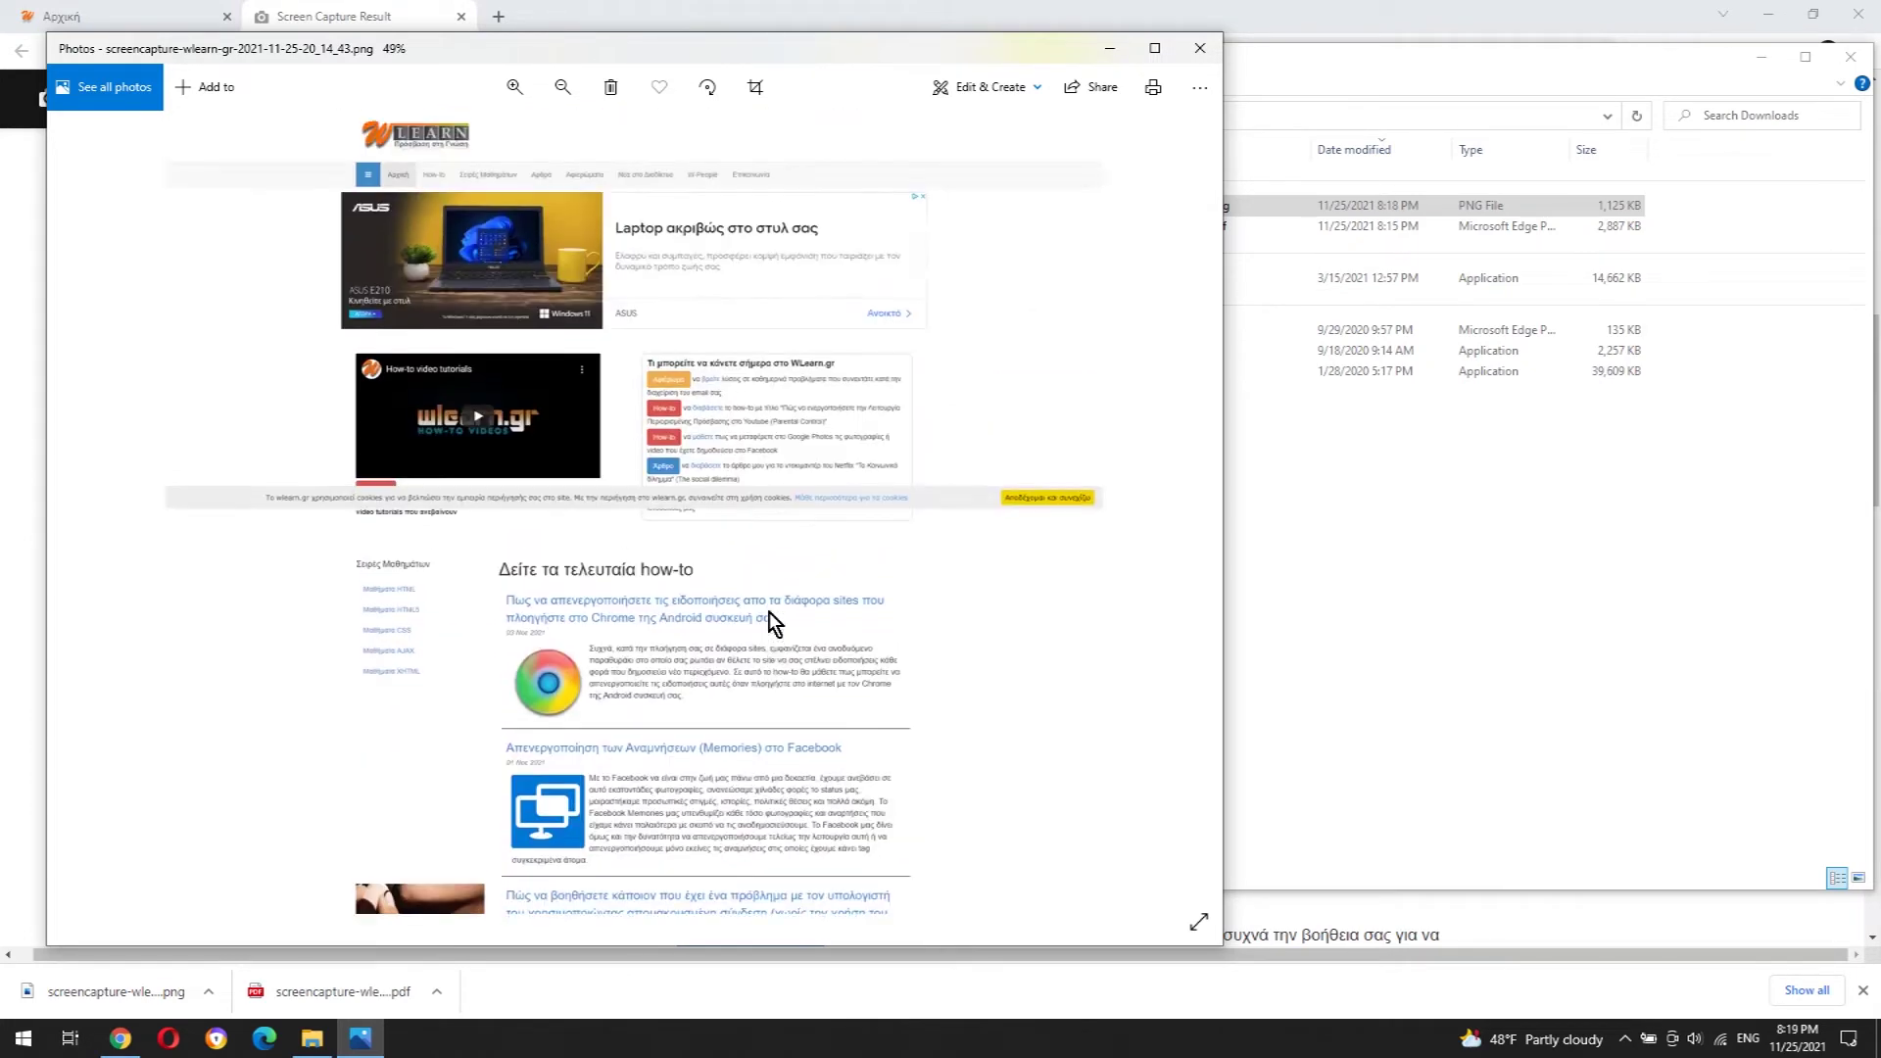
click(1188, 50)
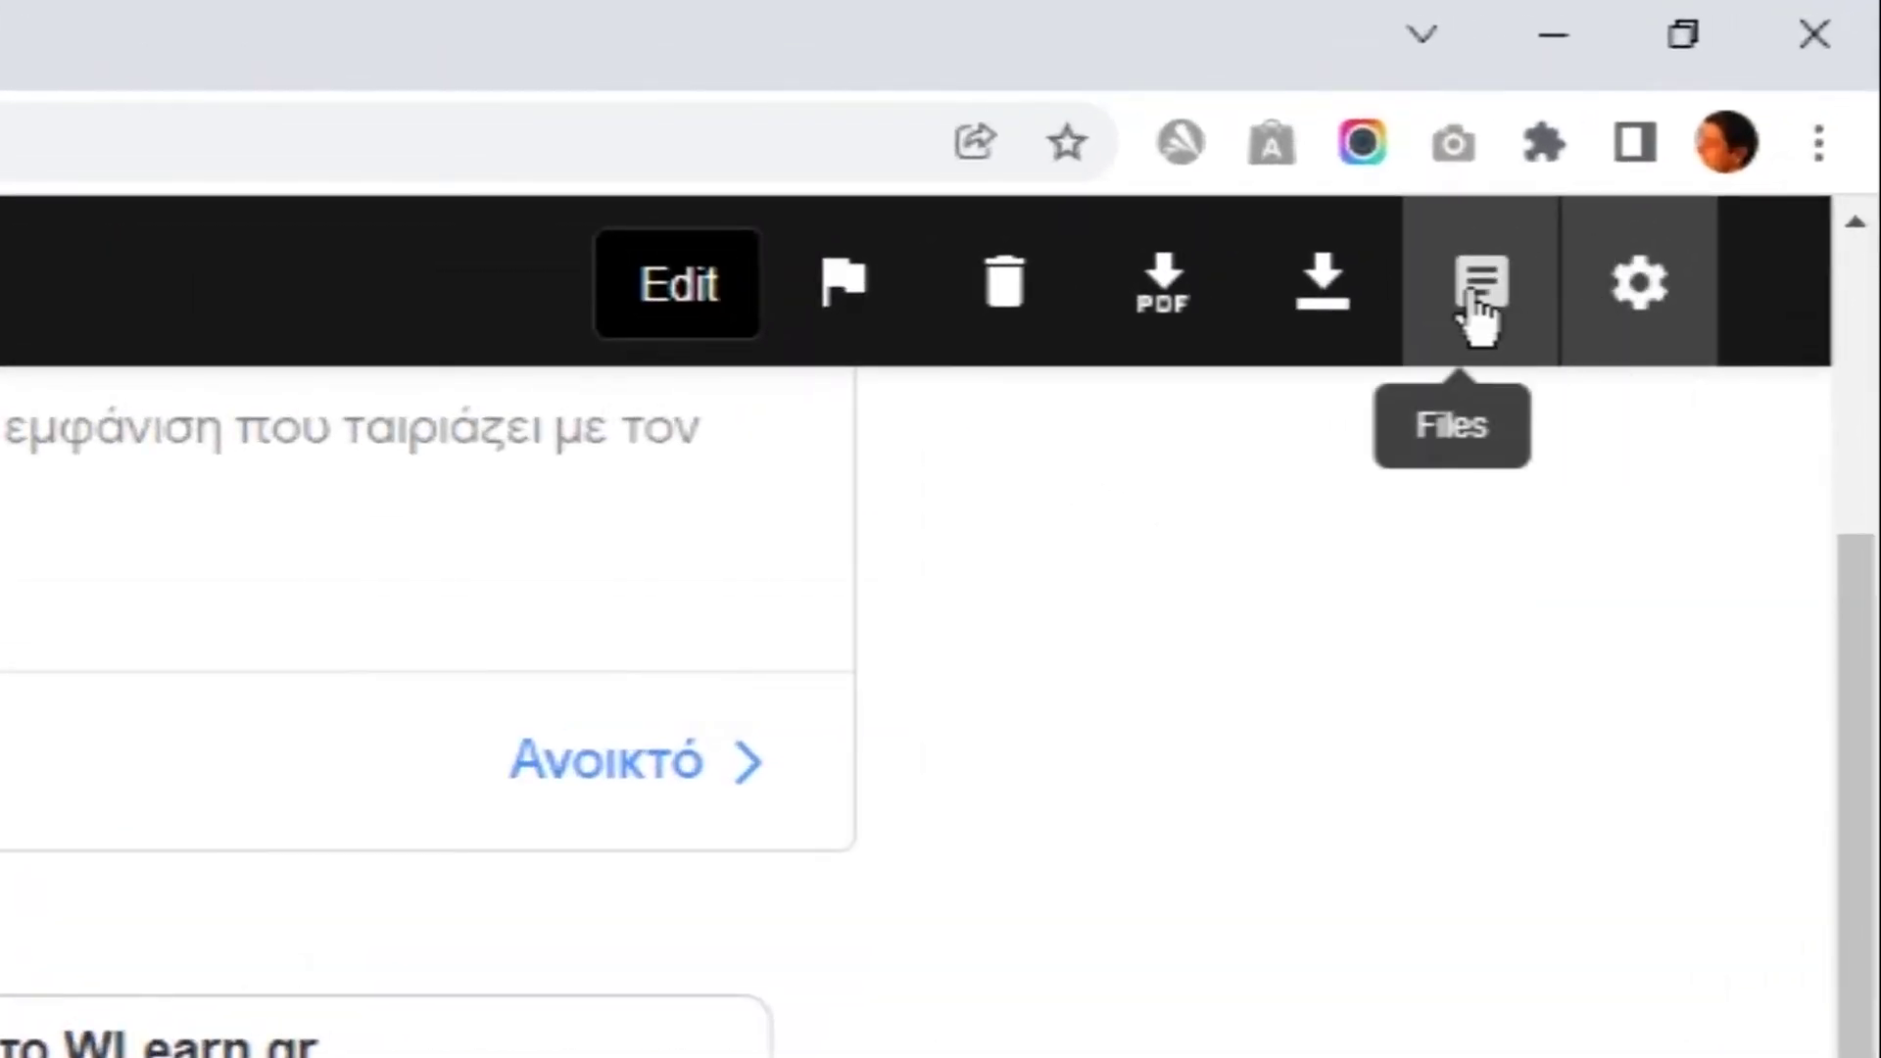
Download the first wlearn.gr capture from the saved Files list.
click(1478, 295)
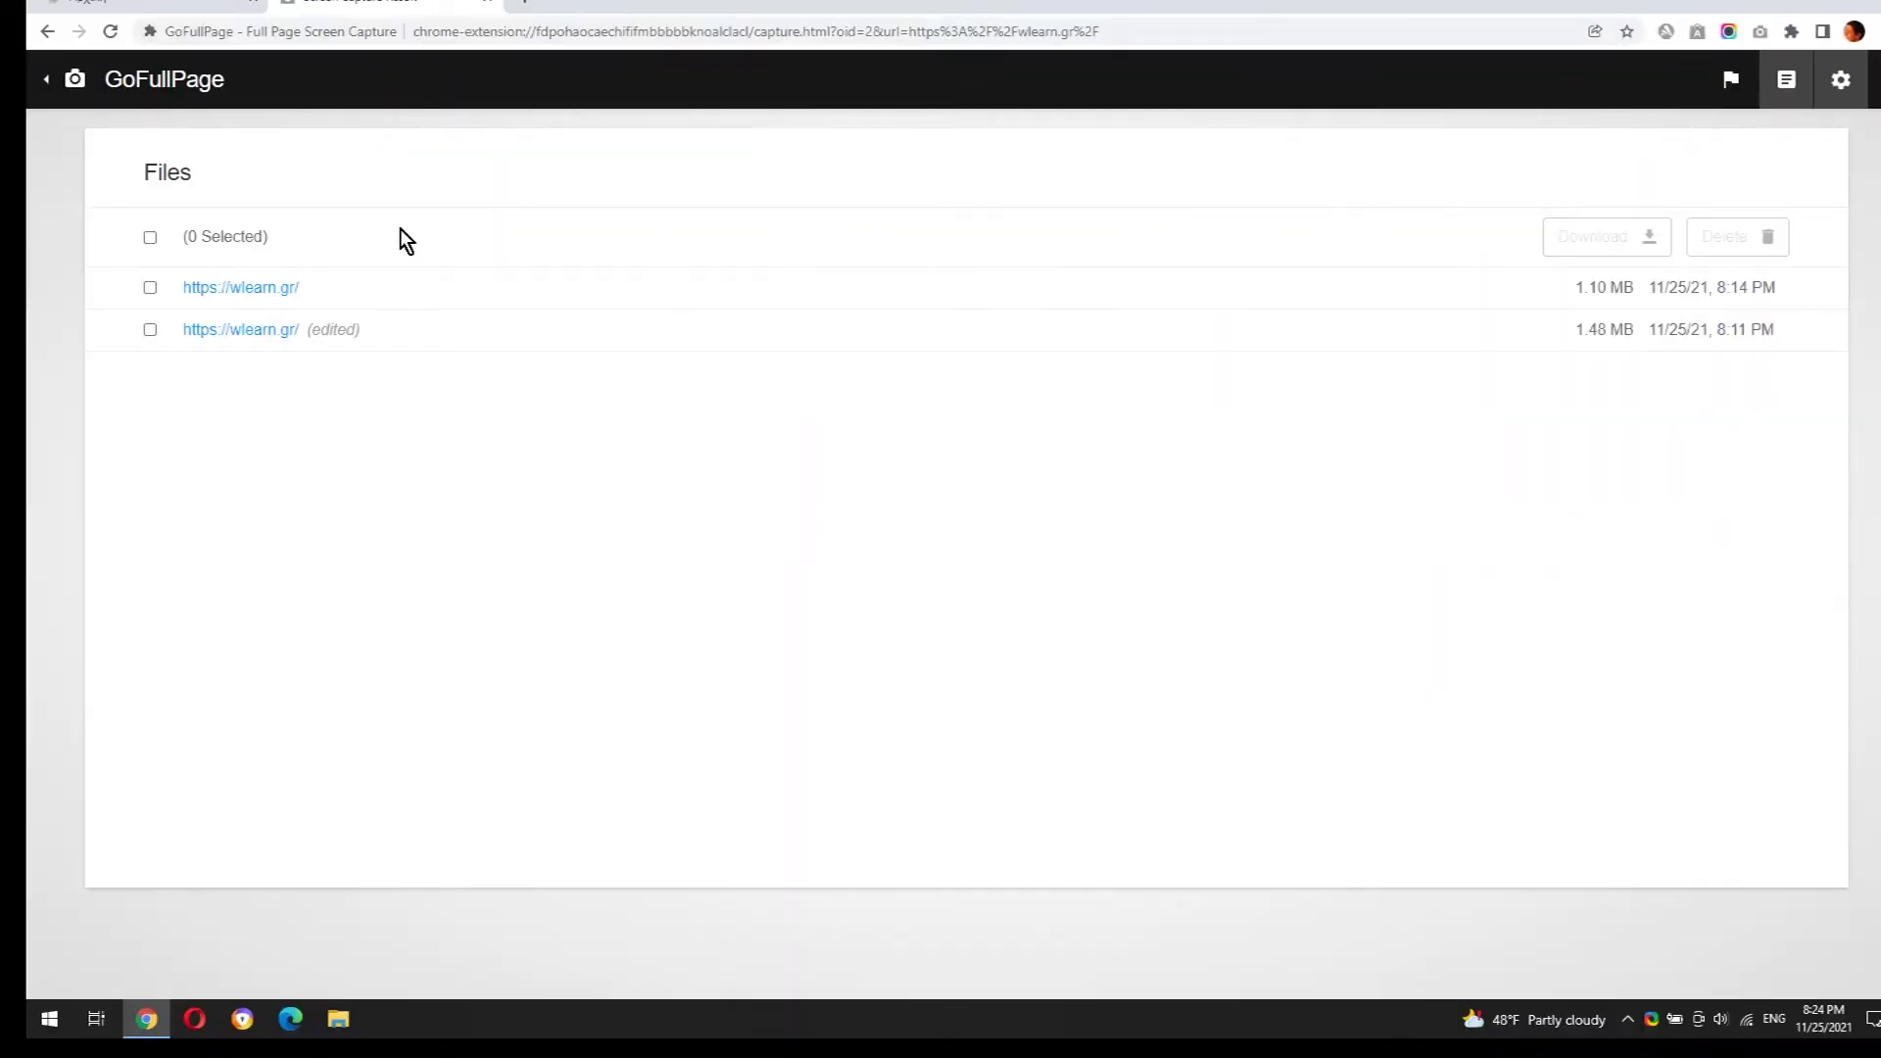
click(151, 288)
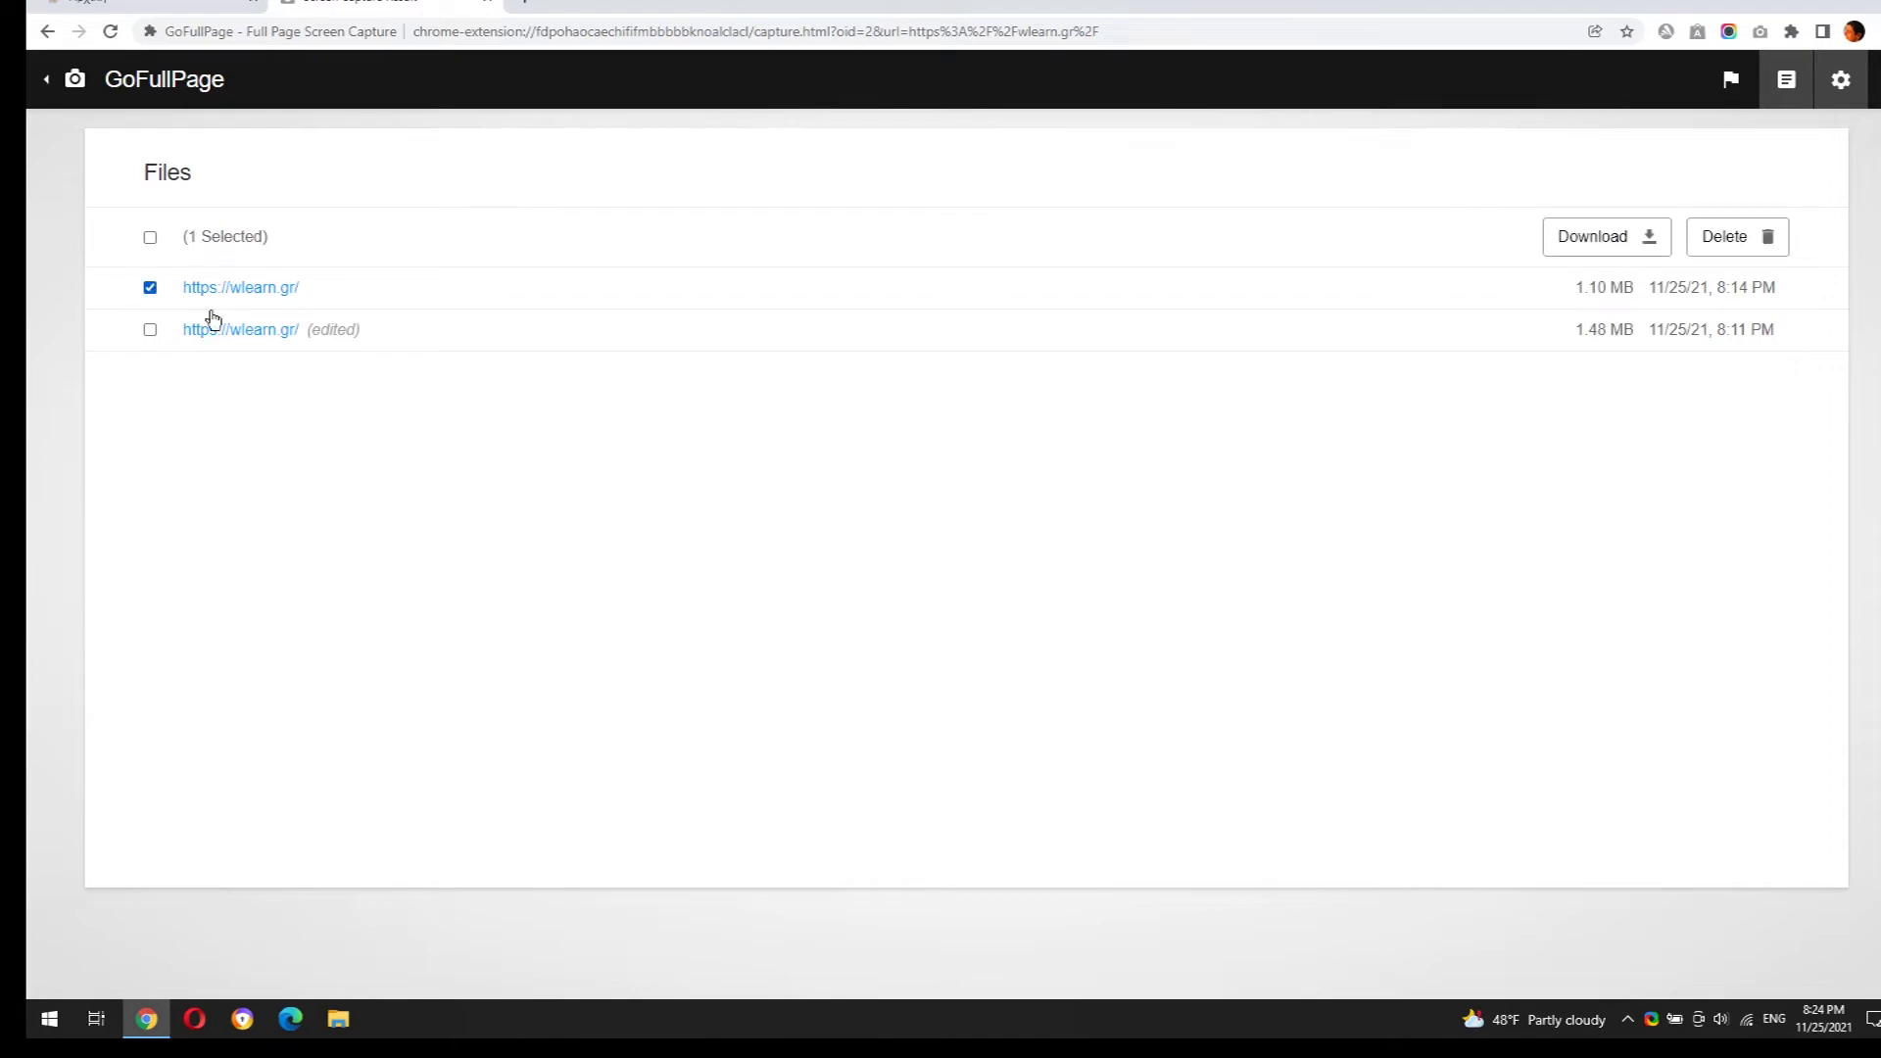
click(1600, 244)
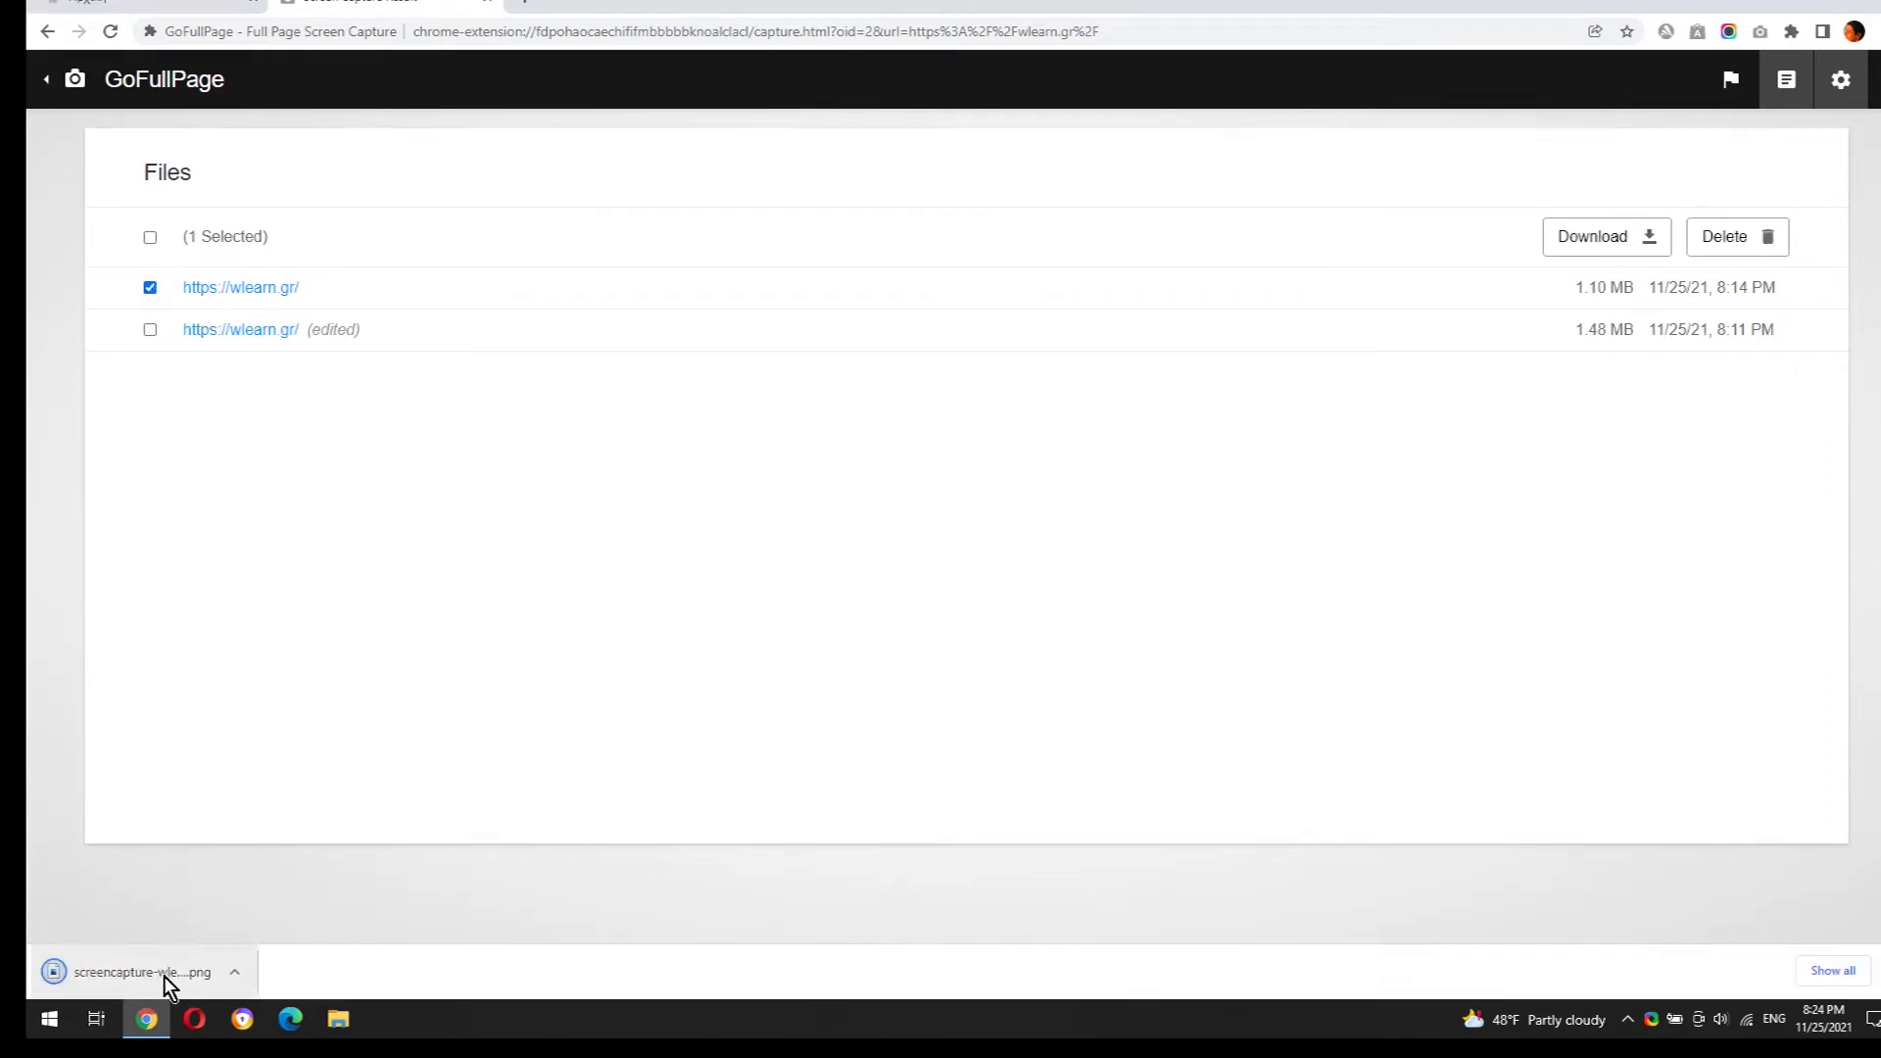
click(151, 289)
Delete the edited wlearn.gr capture and confirm the deletion.
click(151, 332)
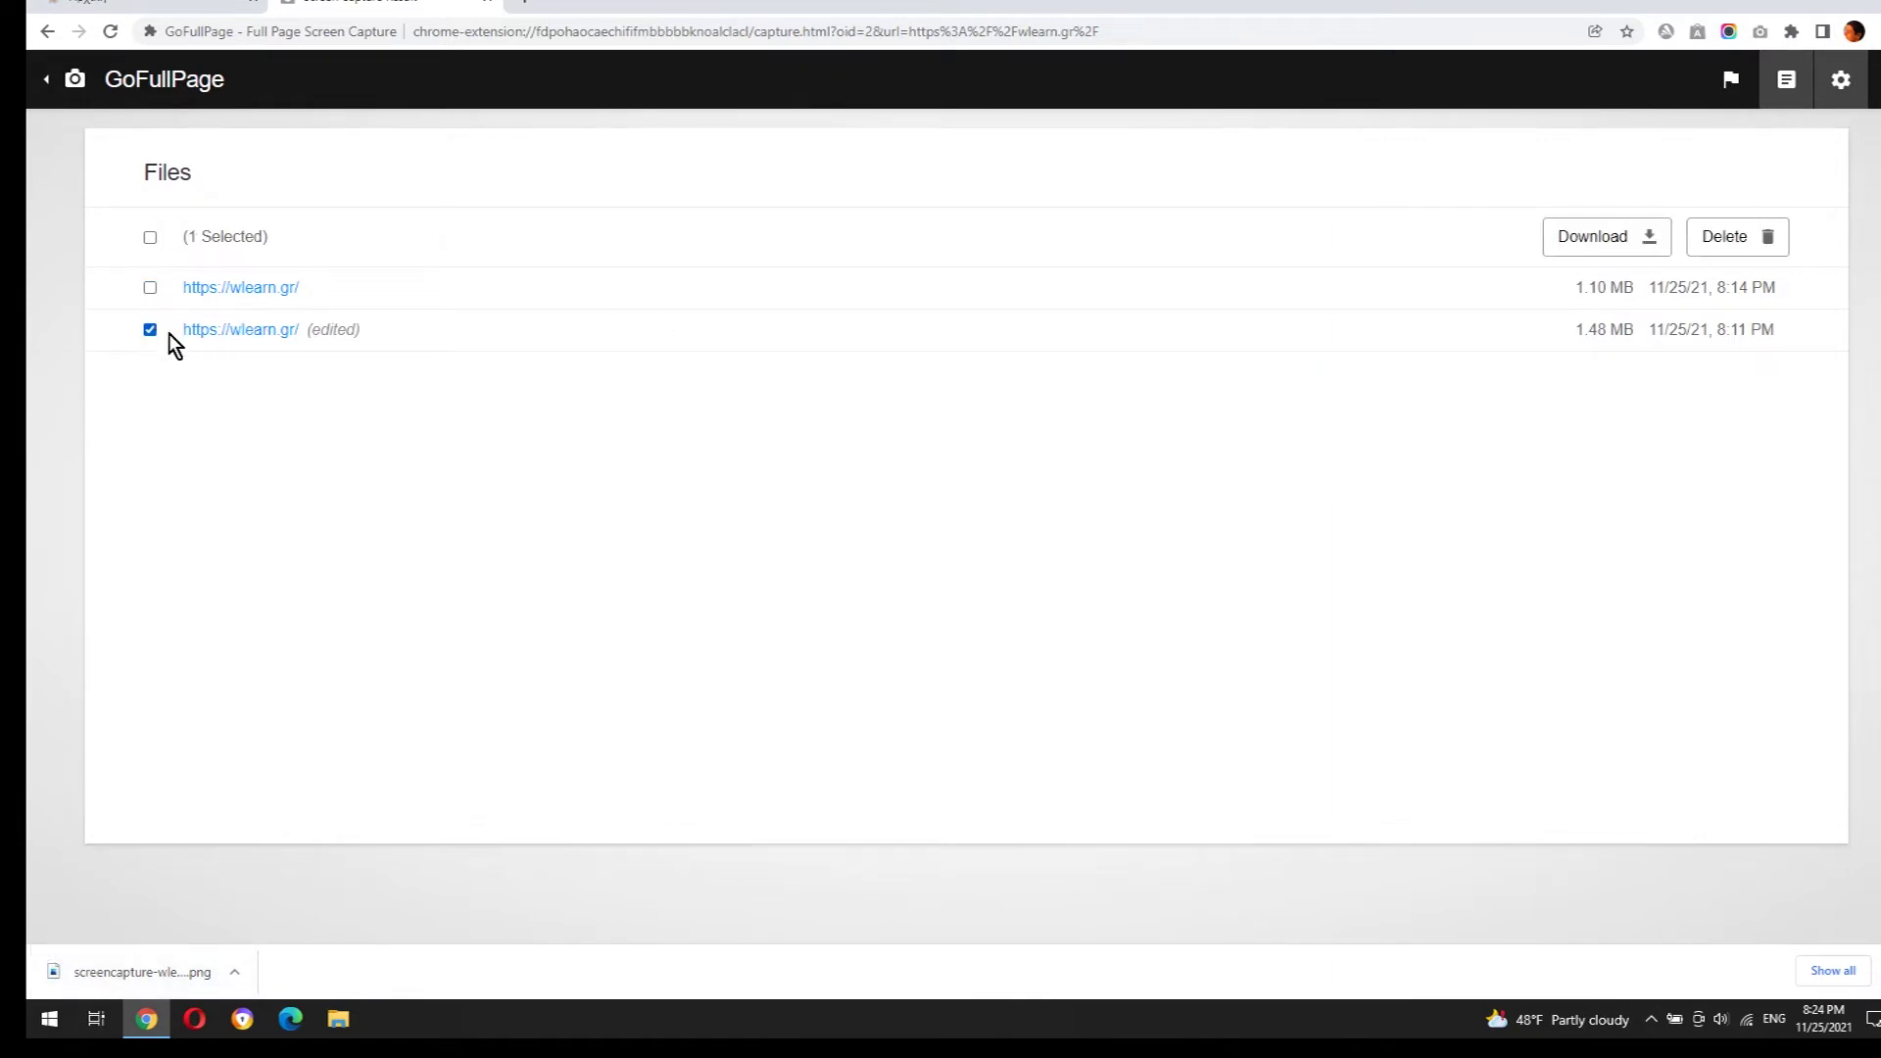
click(1720, 243)
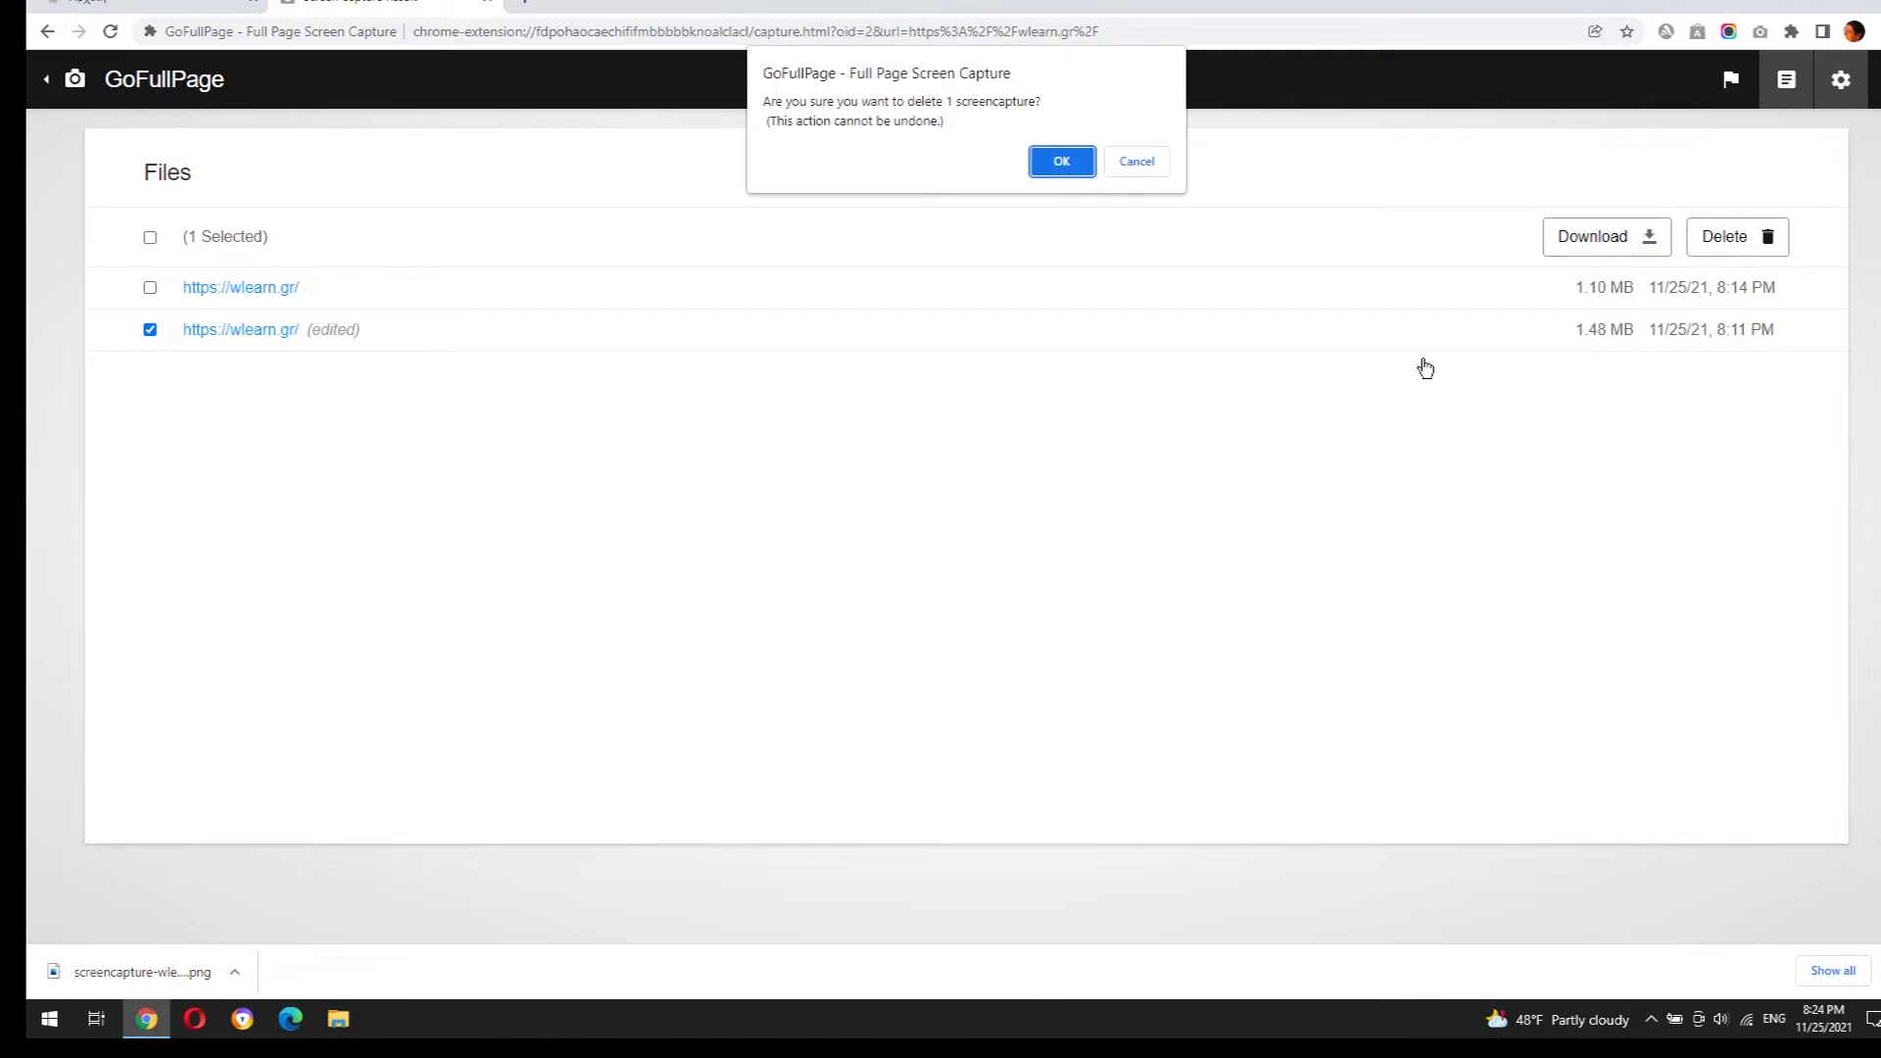
click(1070, 163)
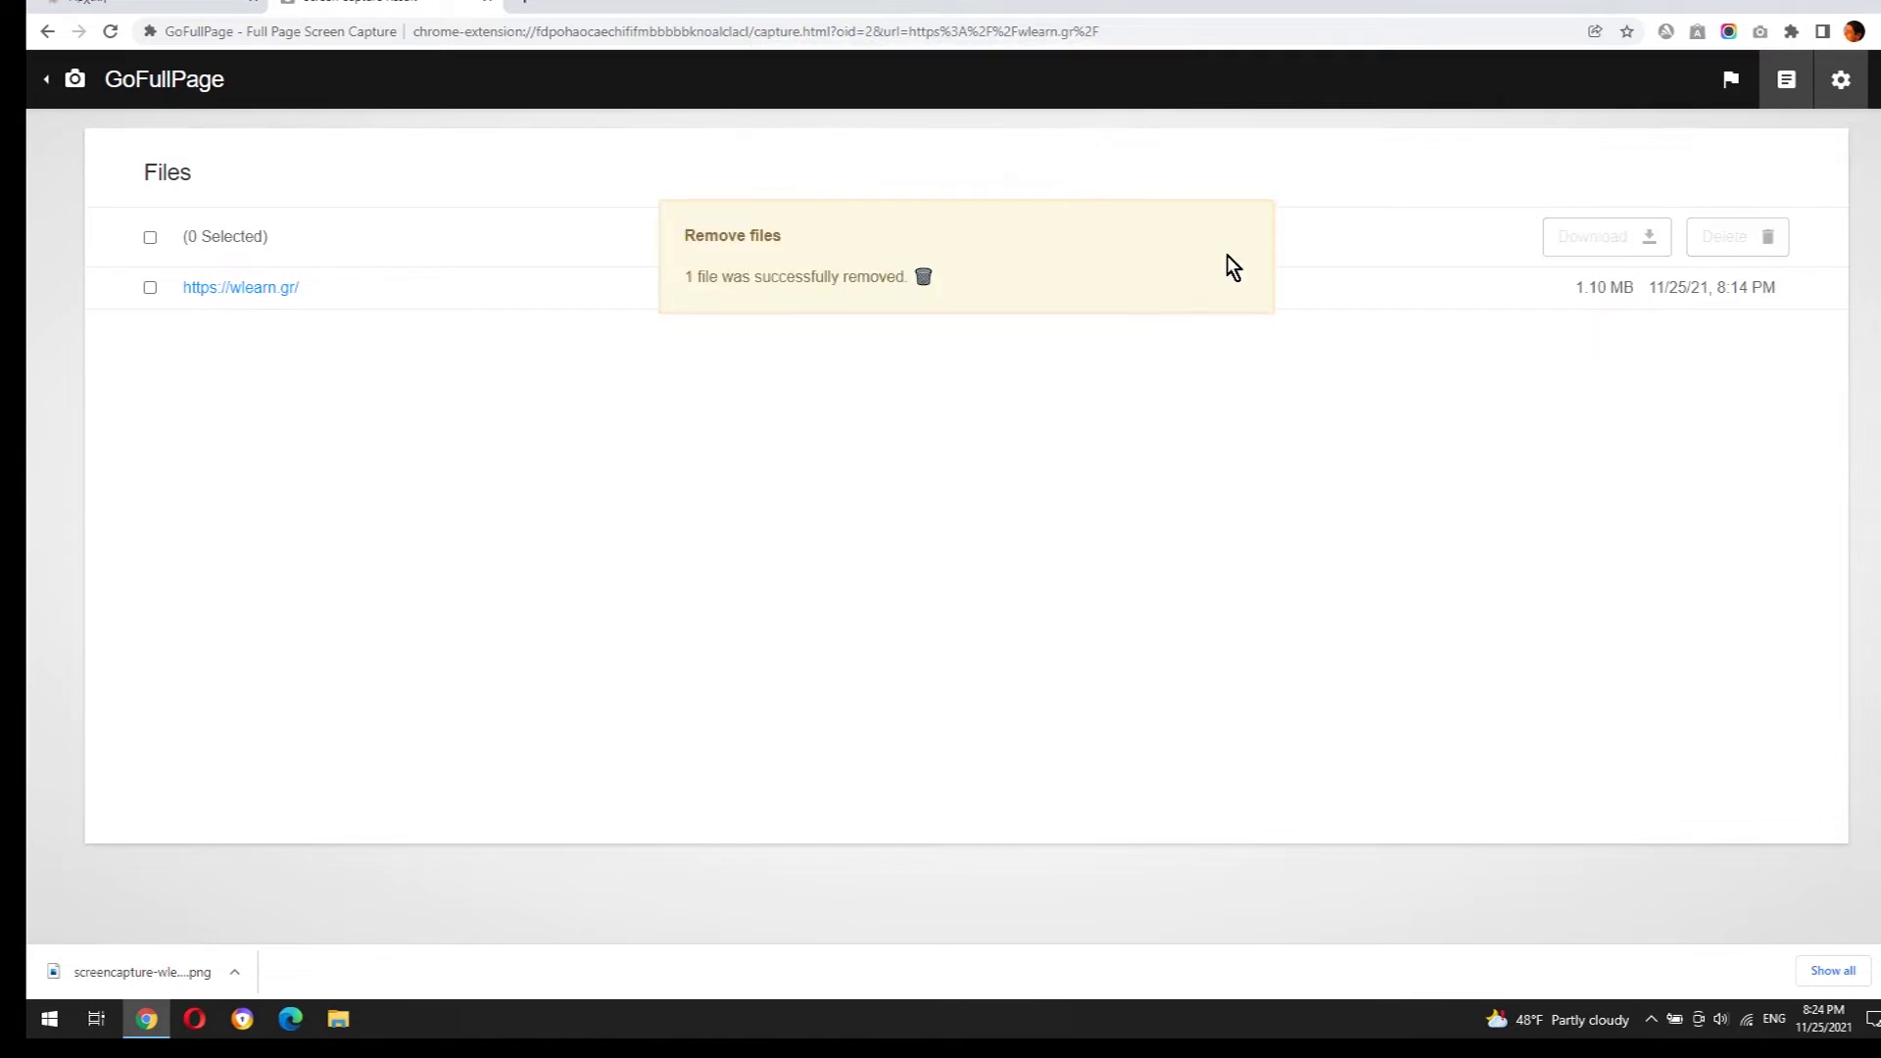
click(153, 289)
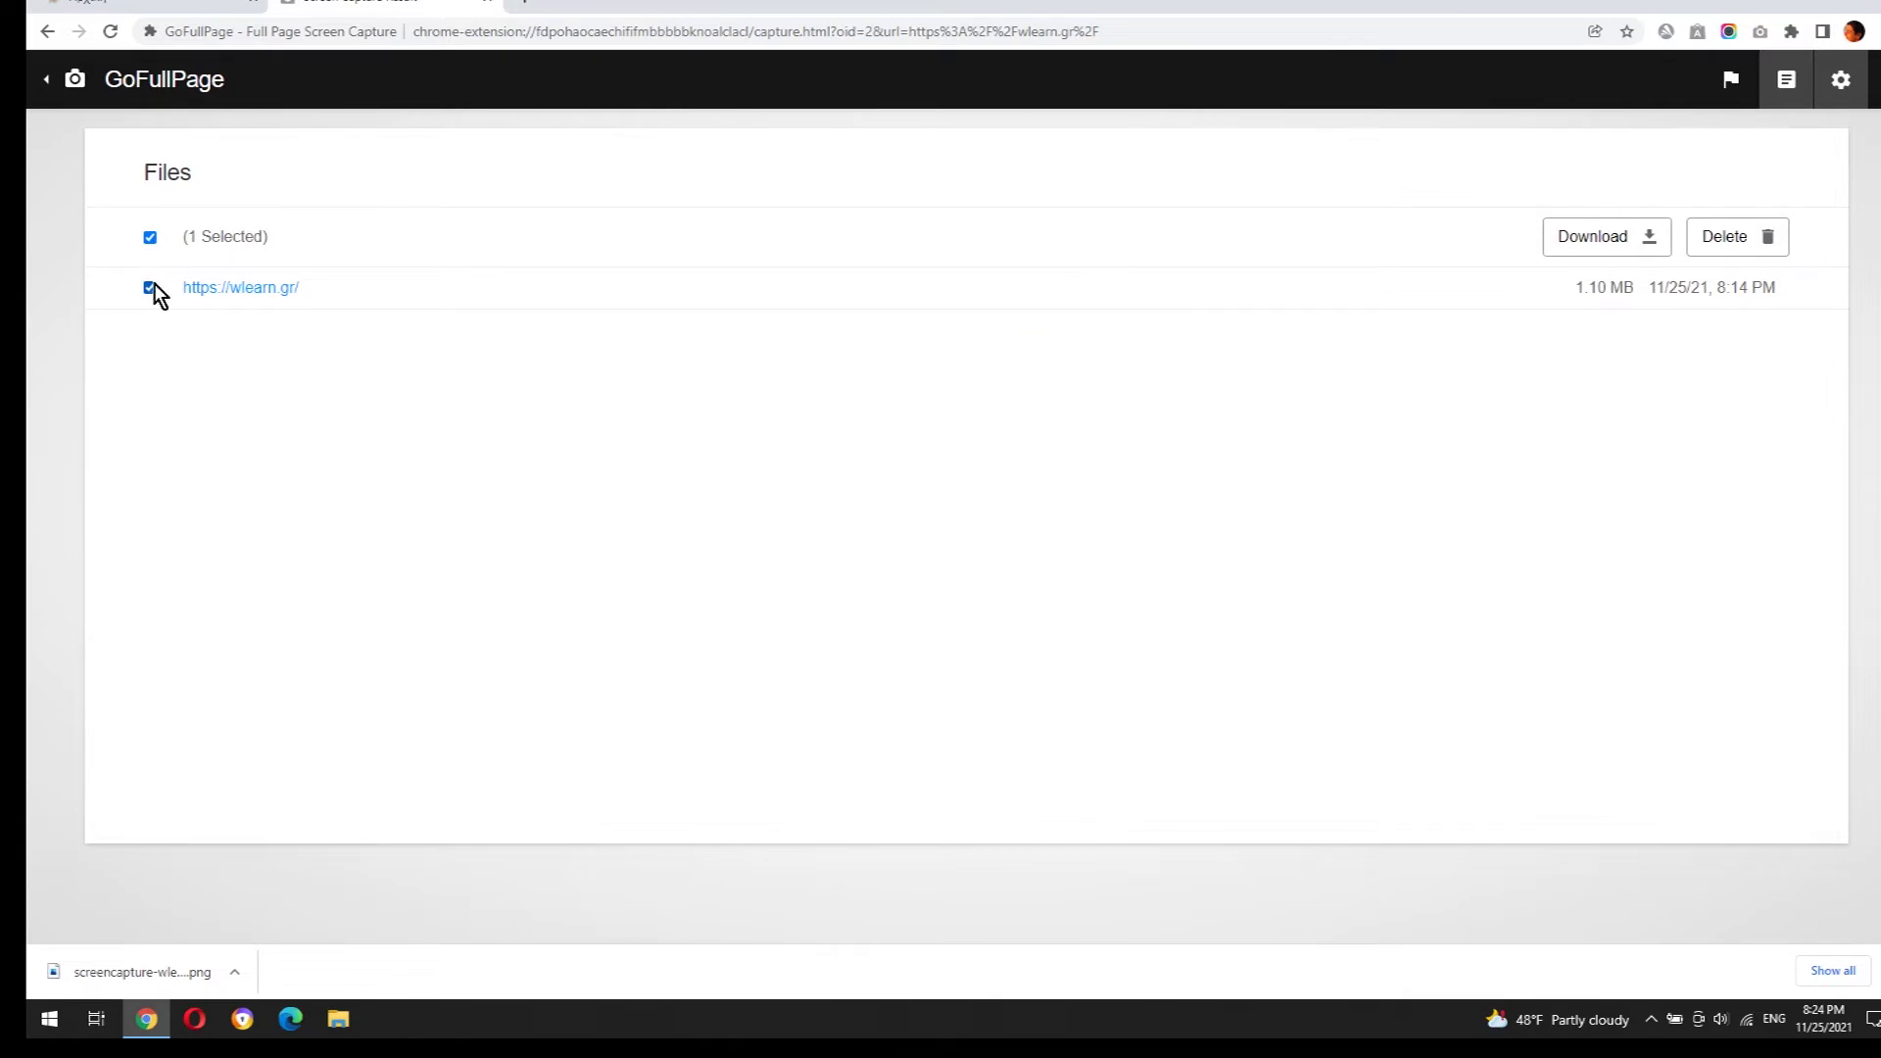
click(152, 289)
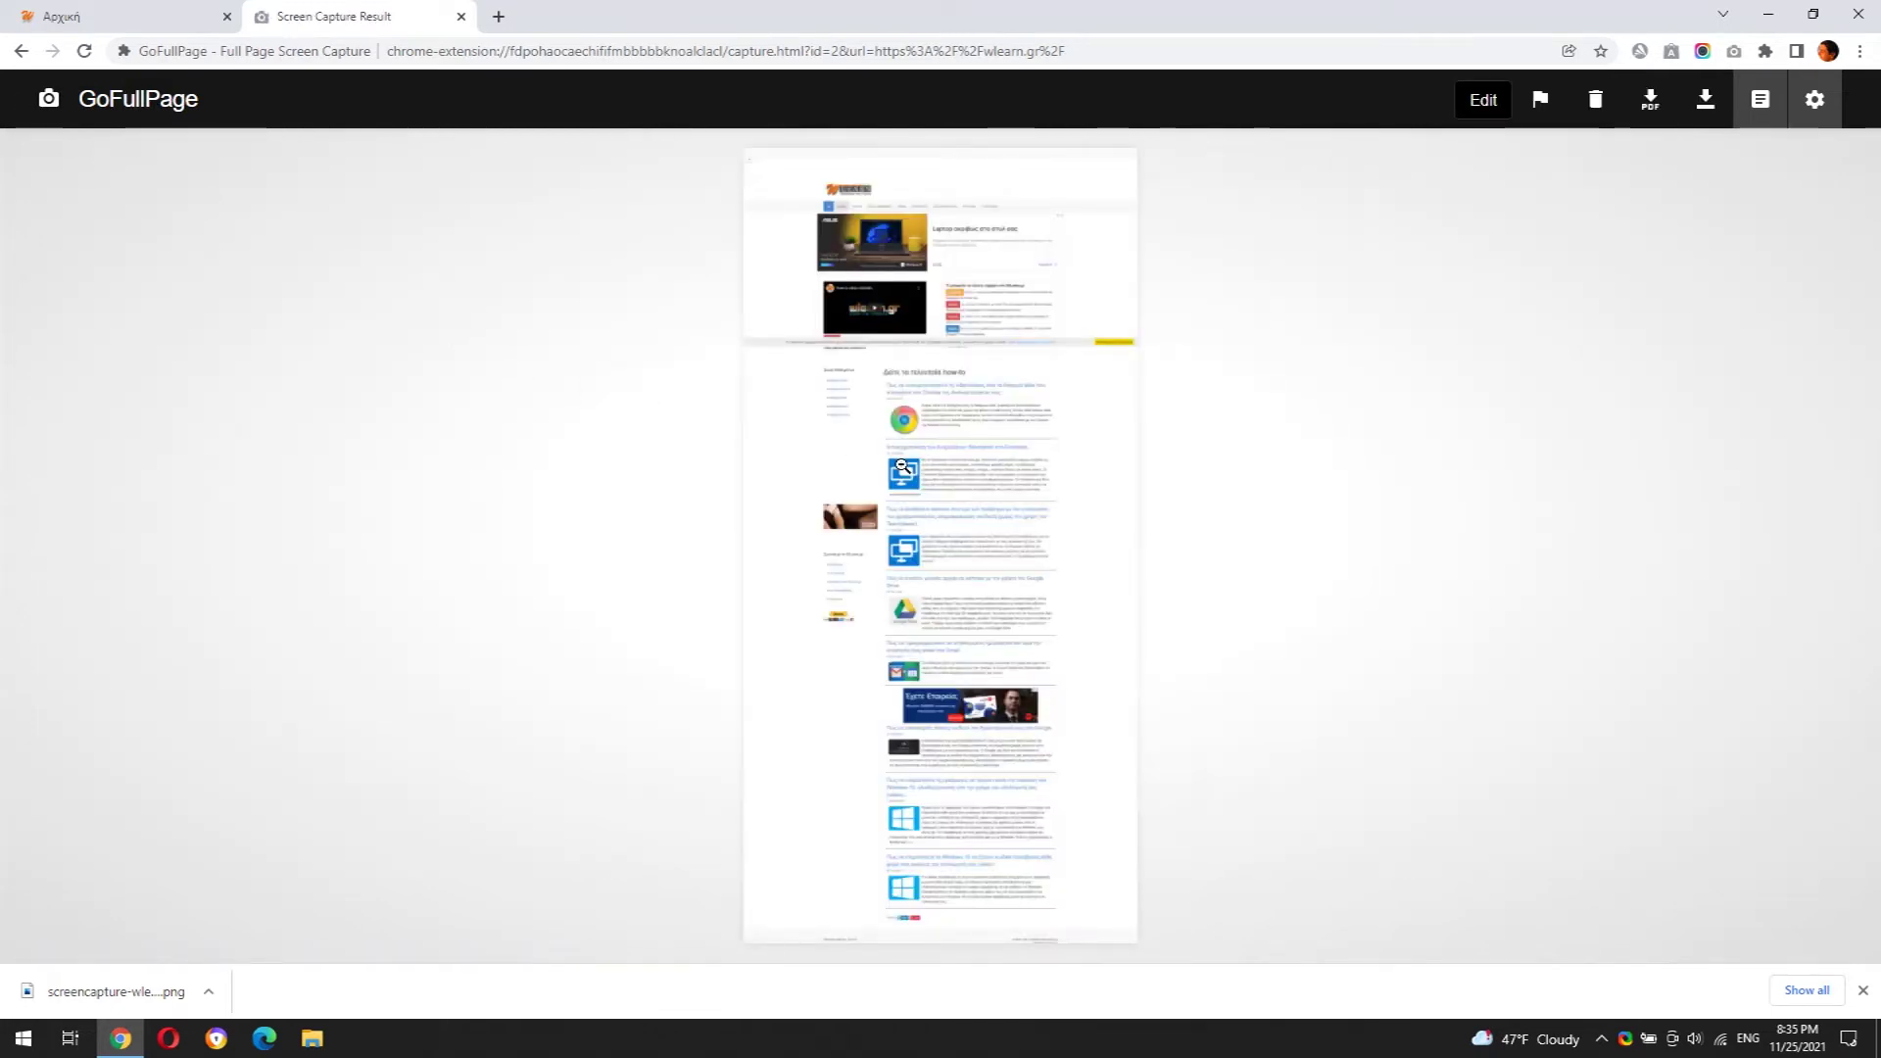
View the wlearn.gr capture at full size and load it into the editor.
click(904, 470)
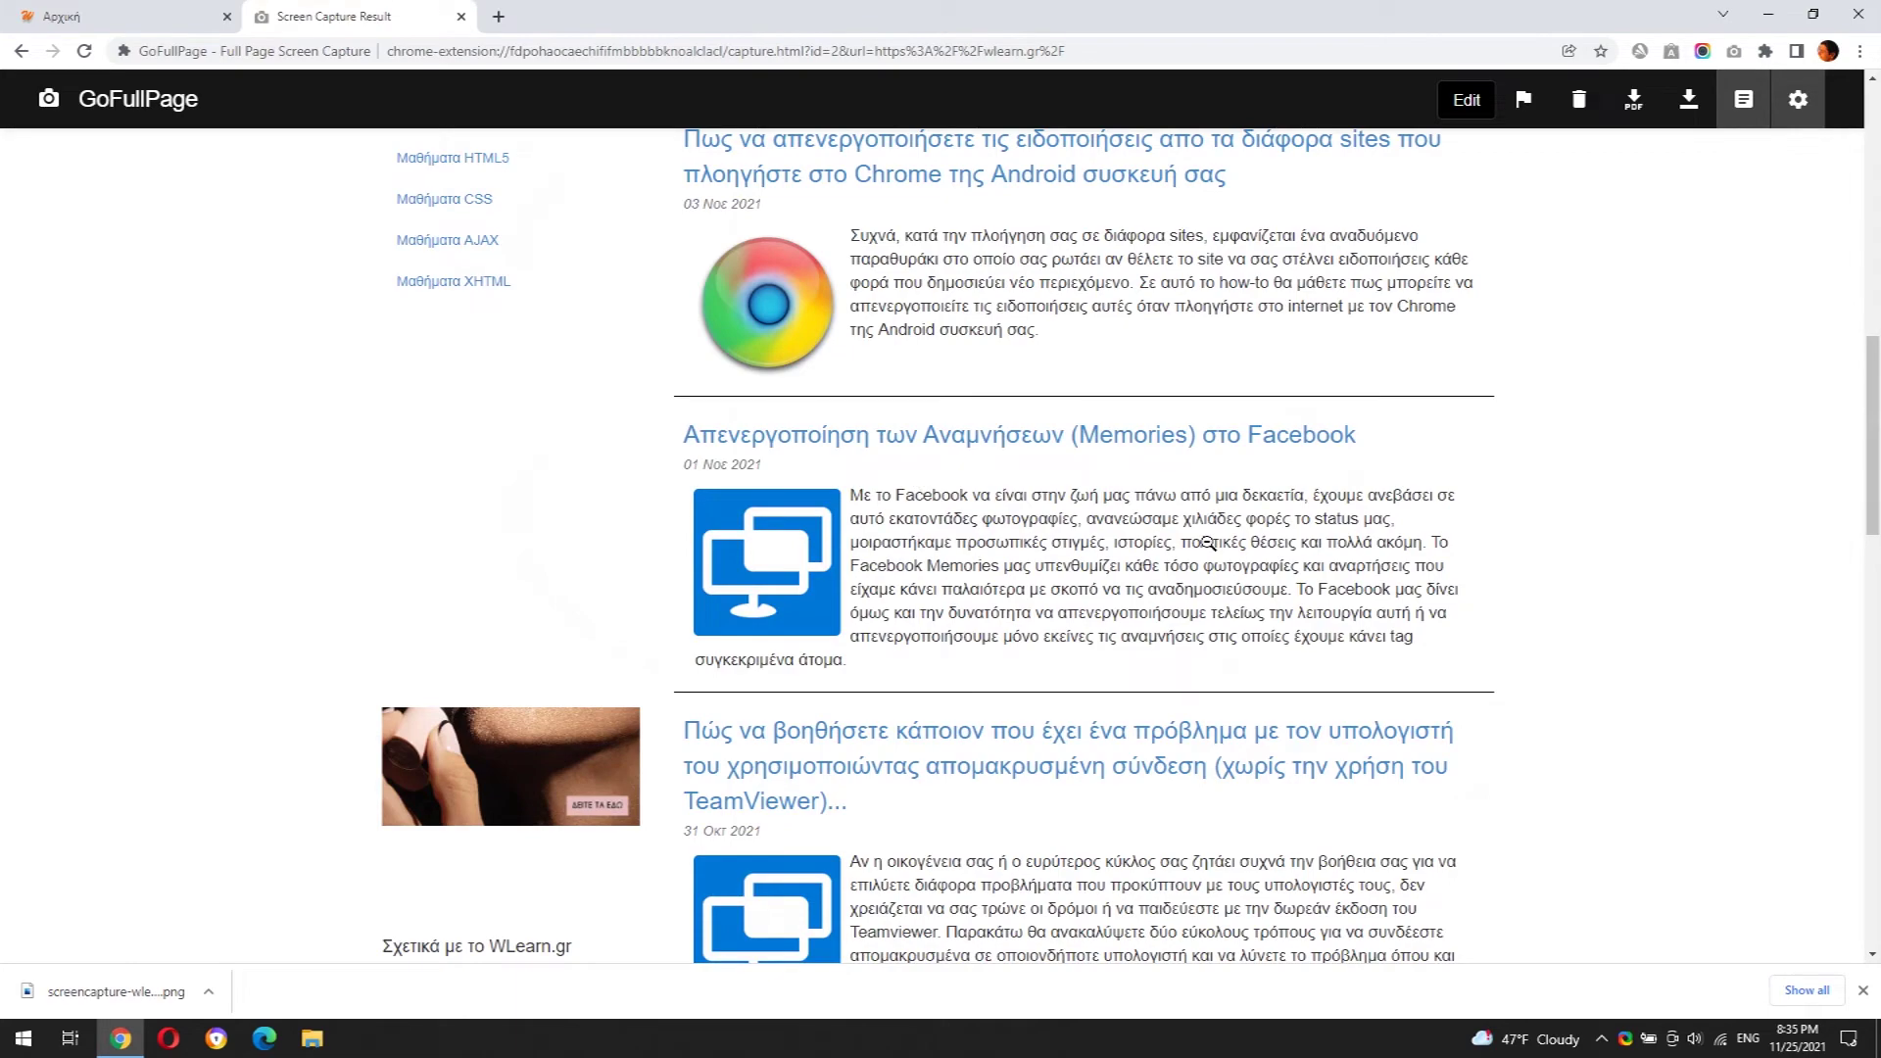
scroll(1206, 542, up, 3)
scroll(1318, 446, up, 2)
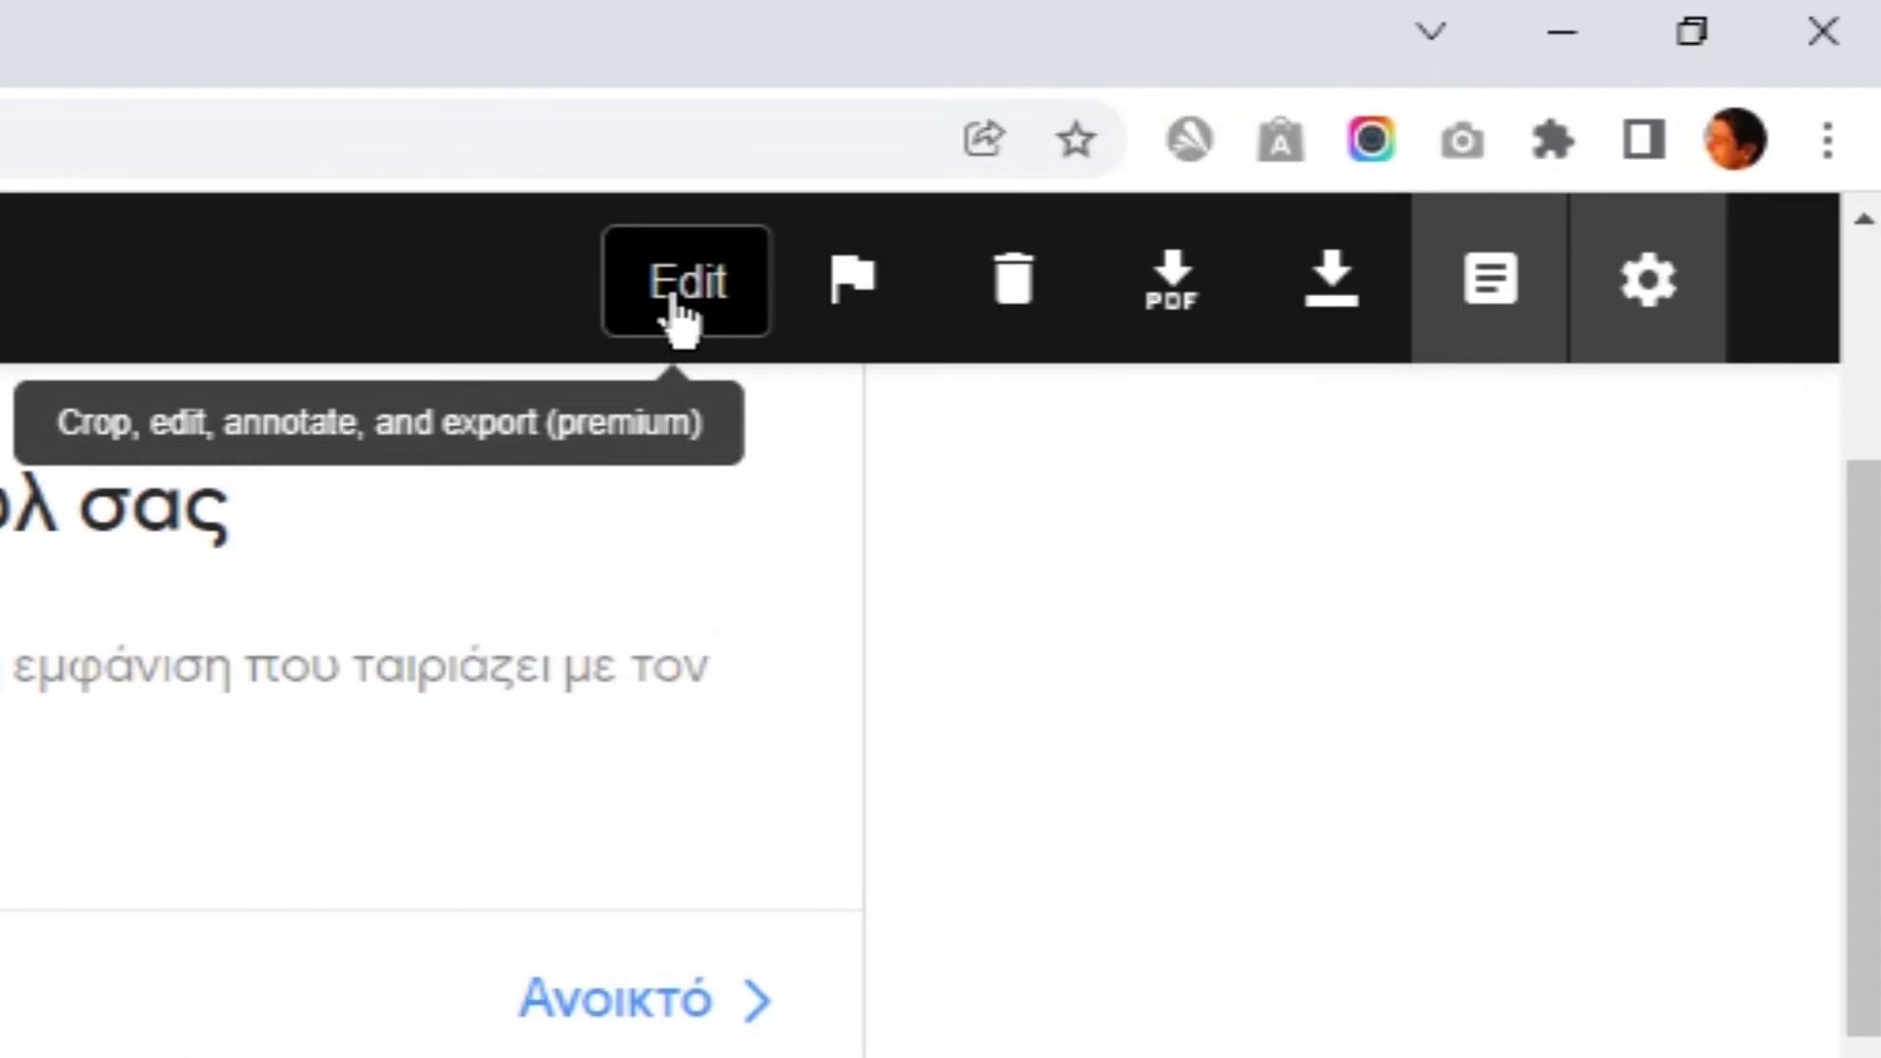
click(679, 316)
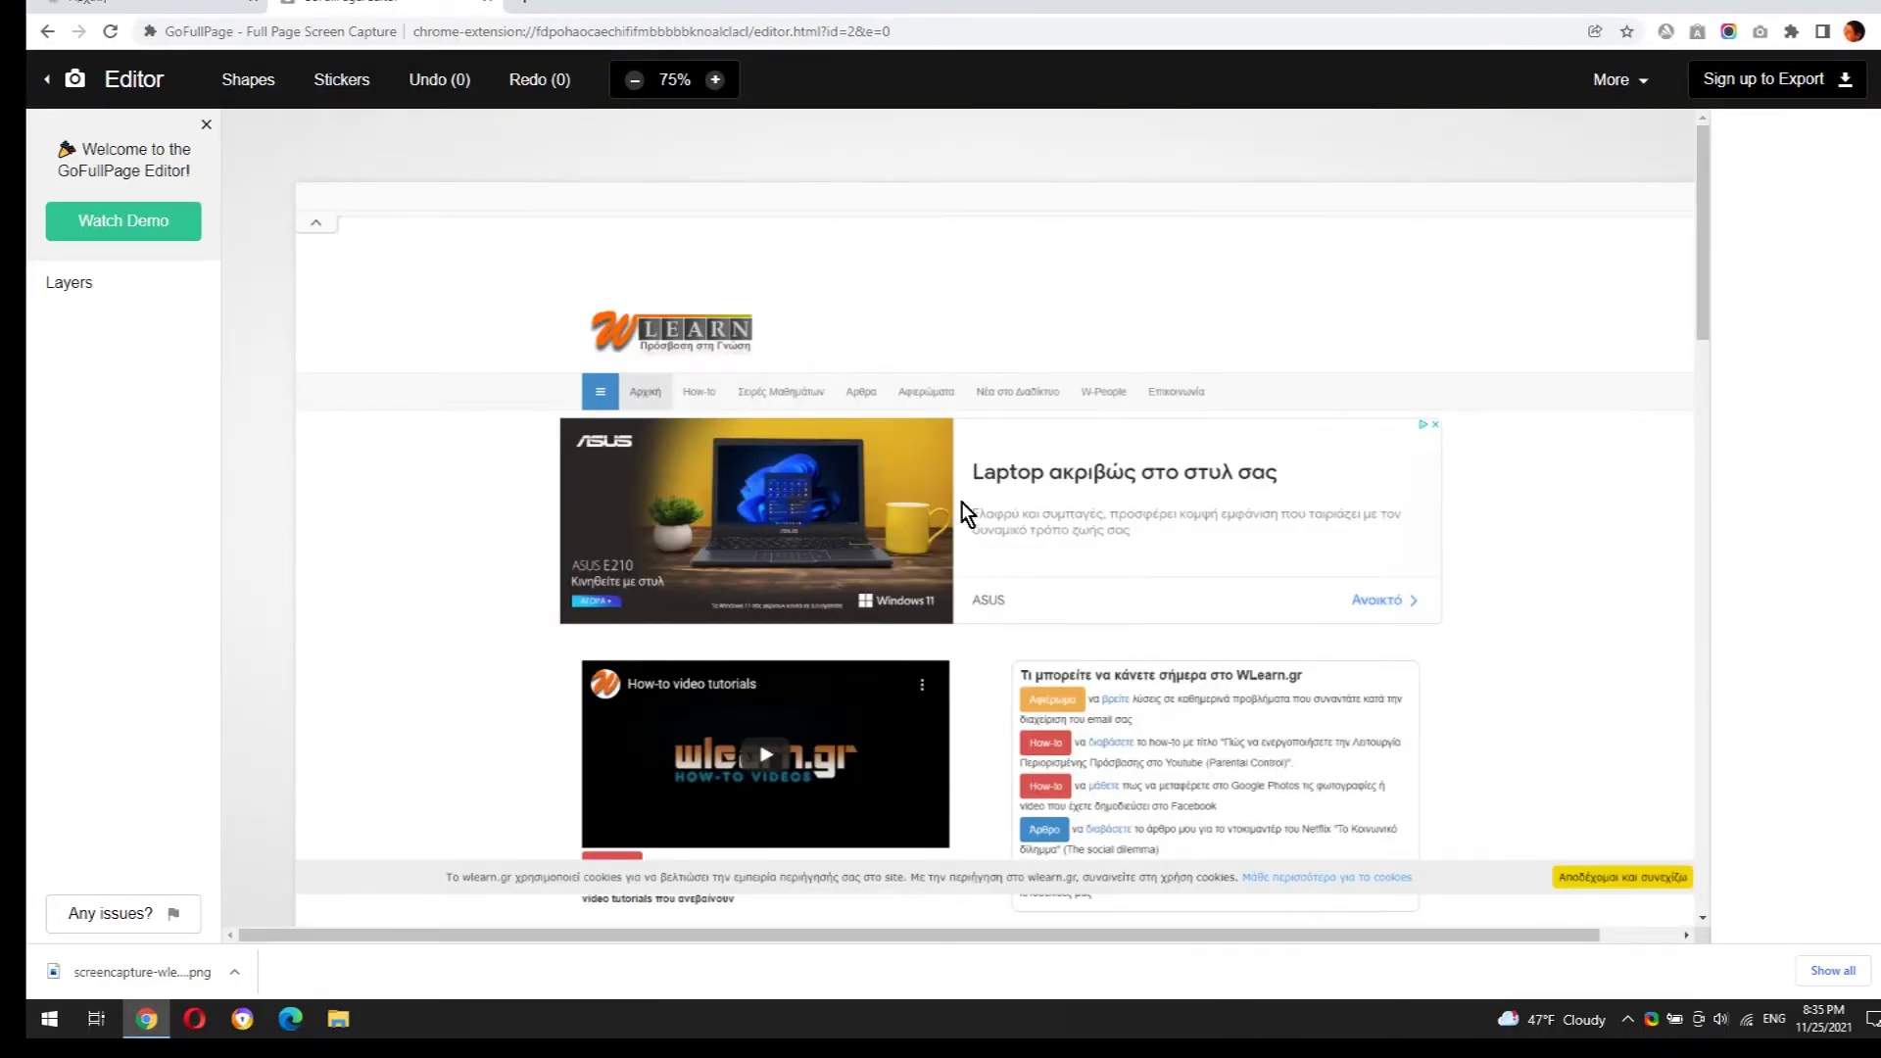
Draw a rectangle fitted tightly around the Laptop ad headline.
click(250, 83)
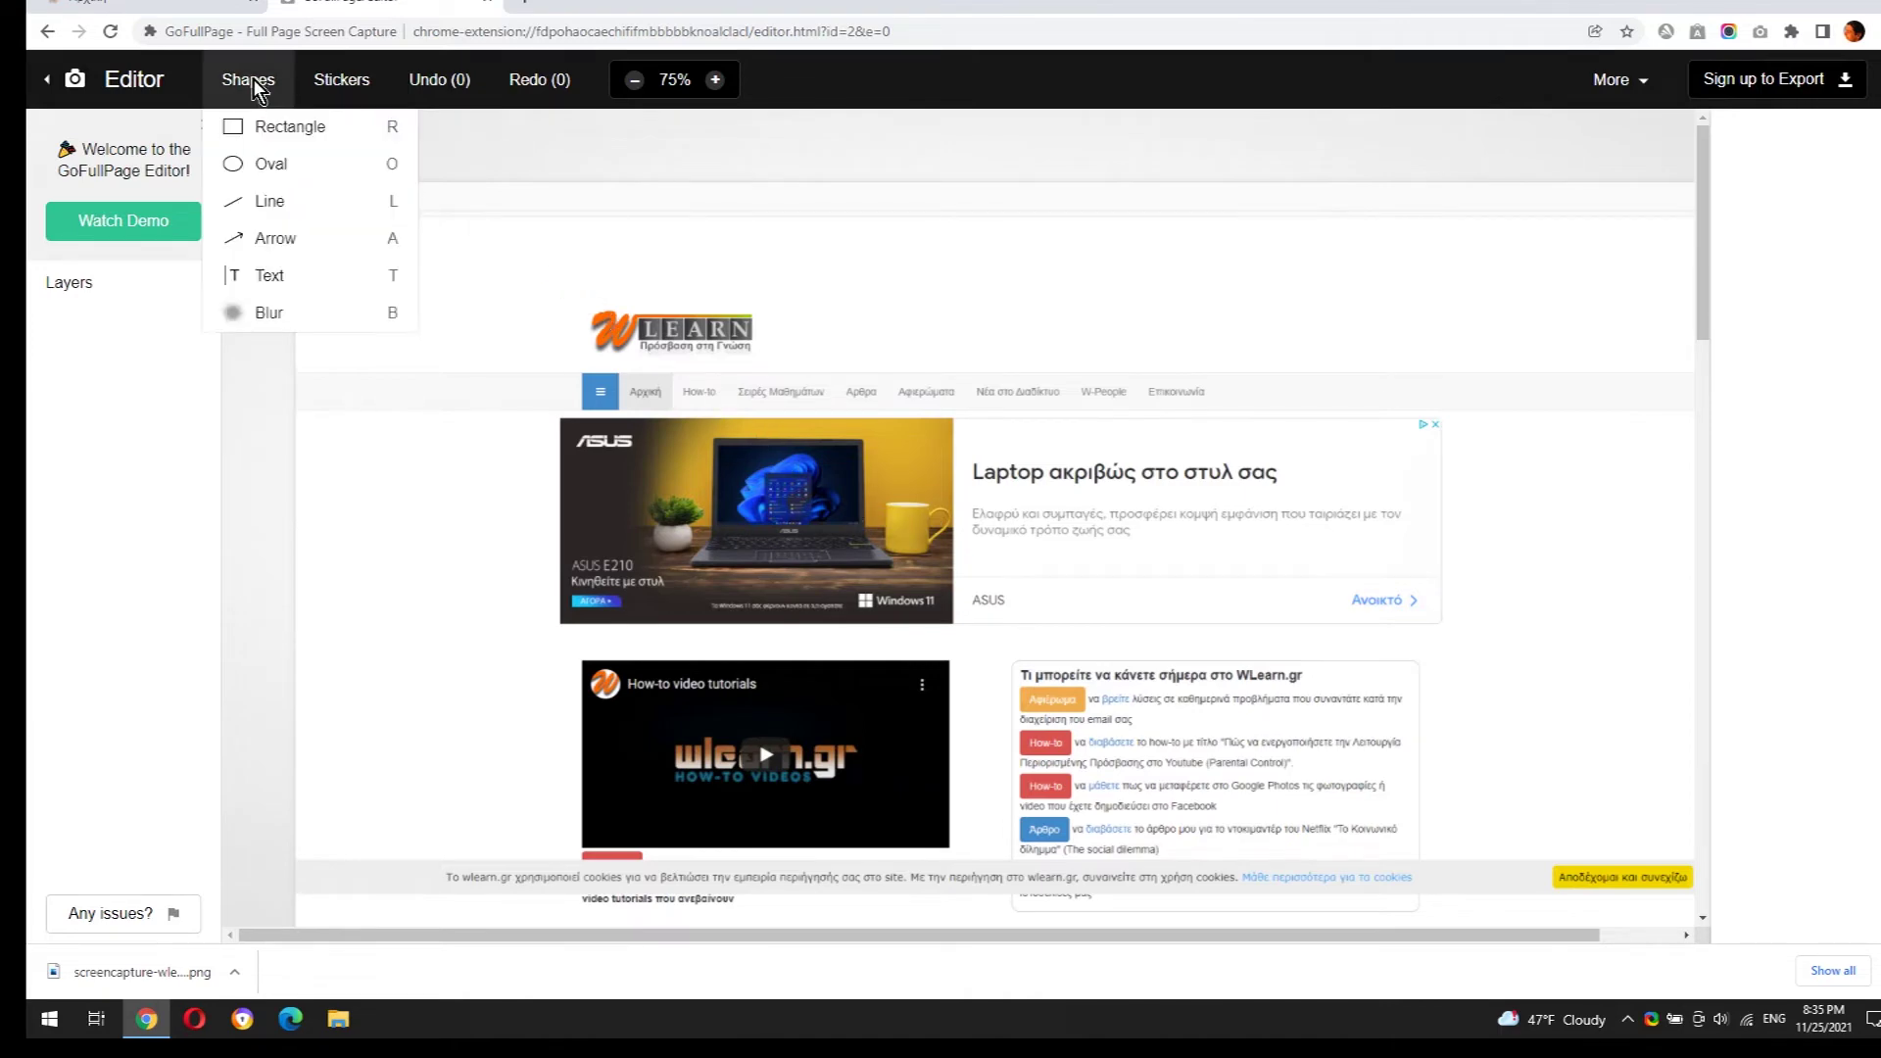
click(280, 128)
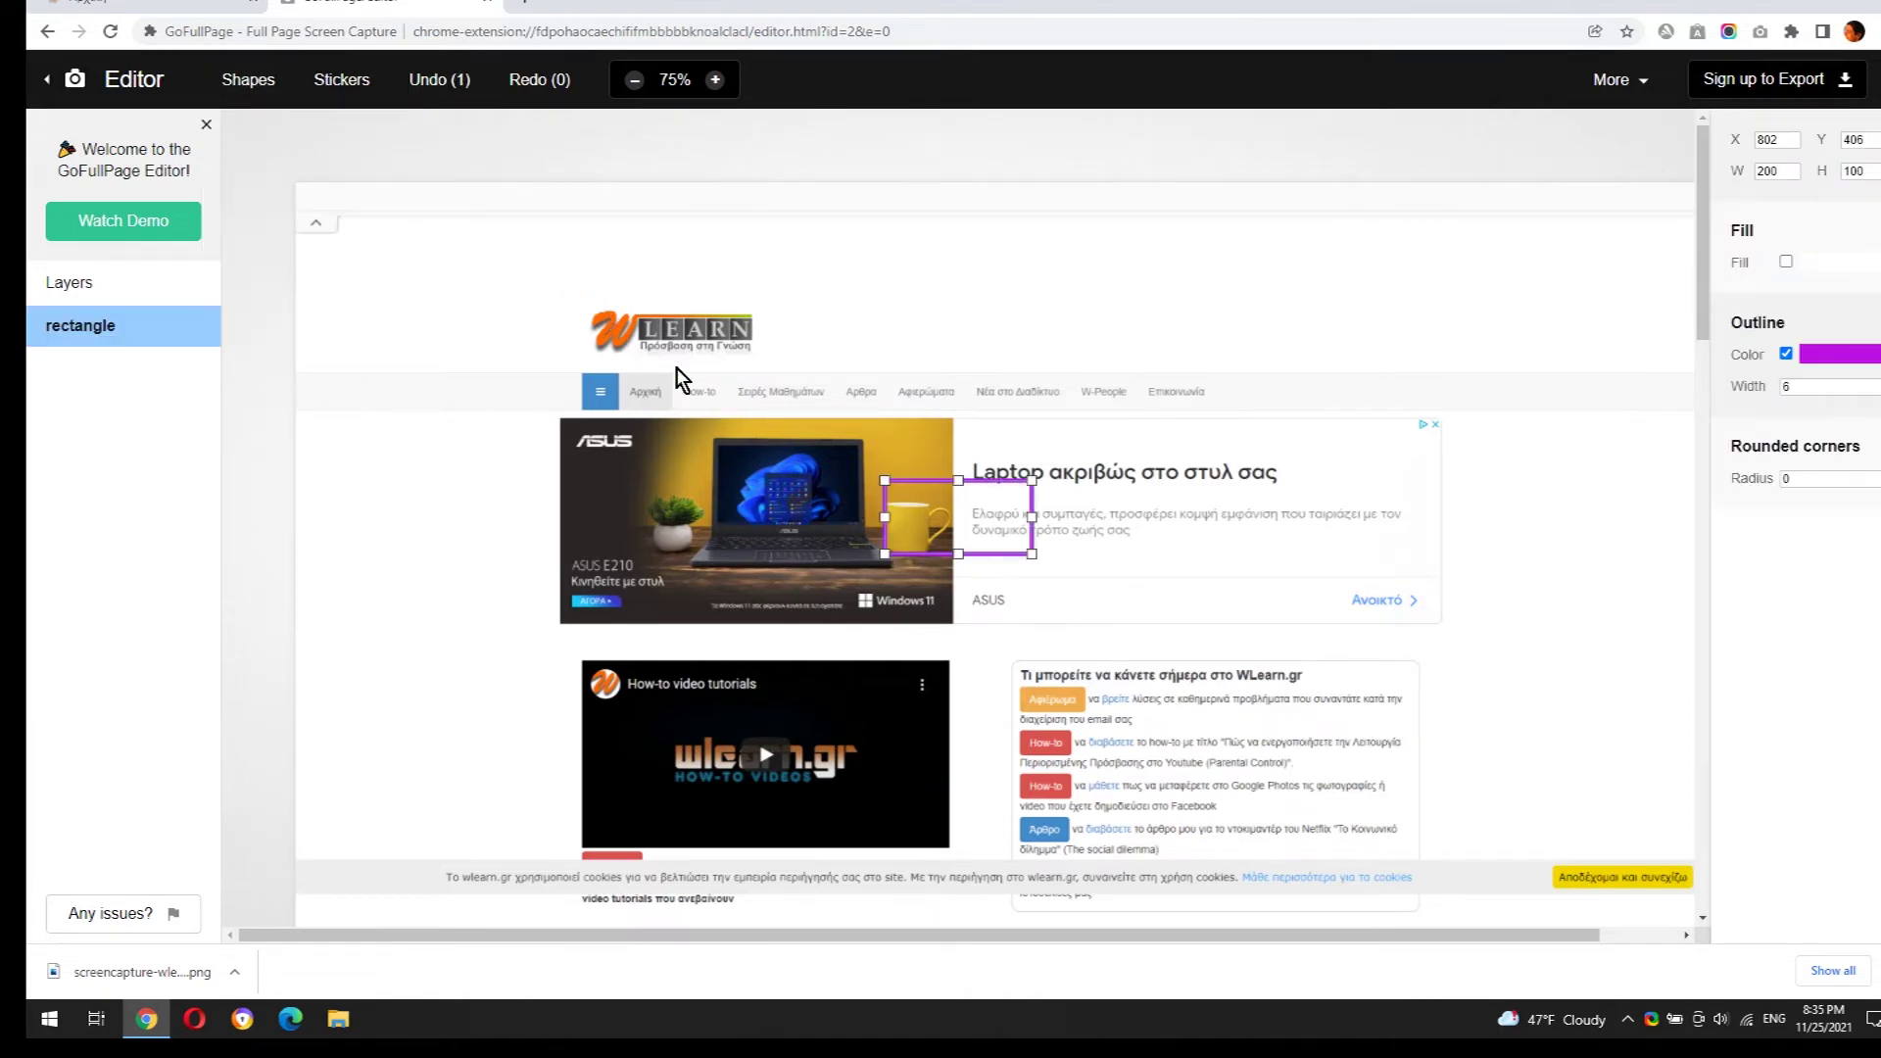
drag(1007, 483, 1088, 438)
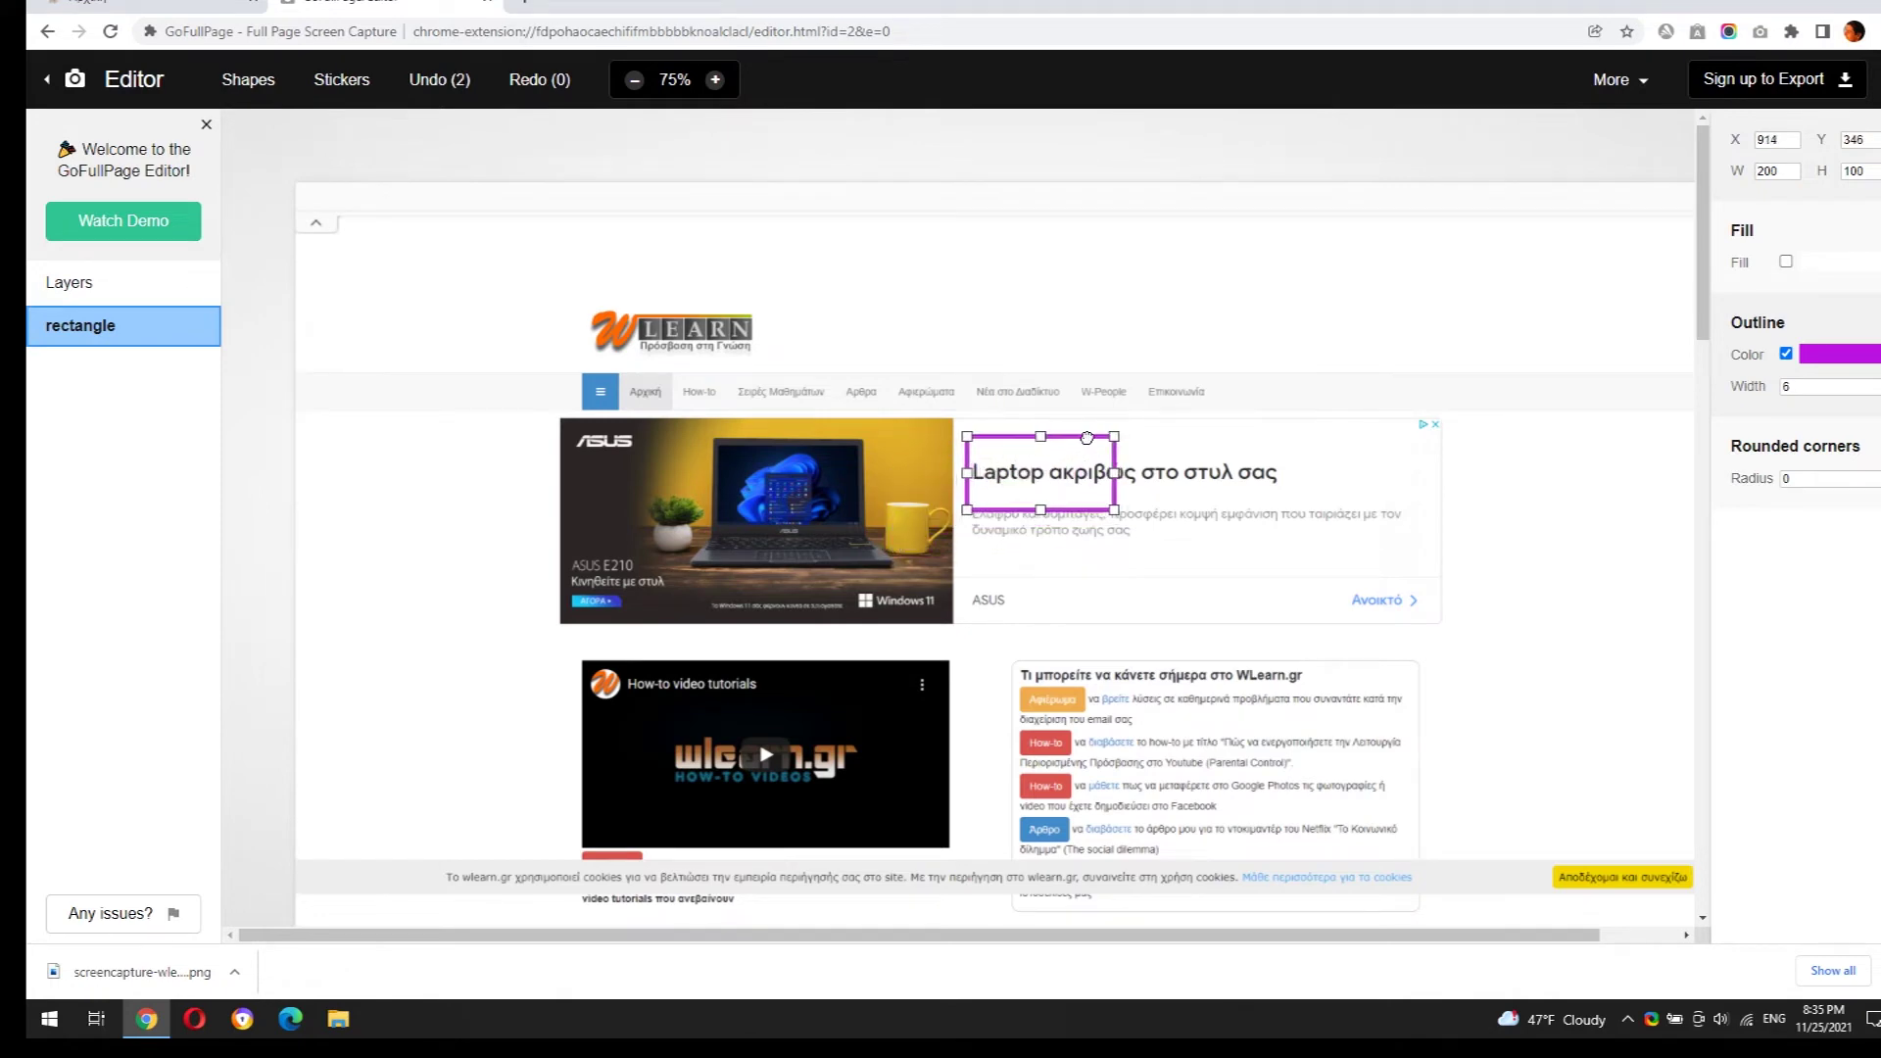
drag(1111, 508, 1313, 501)
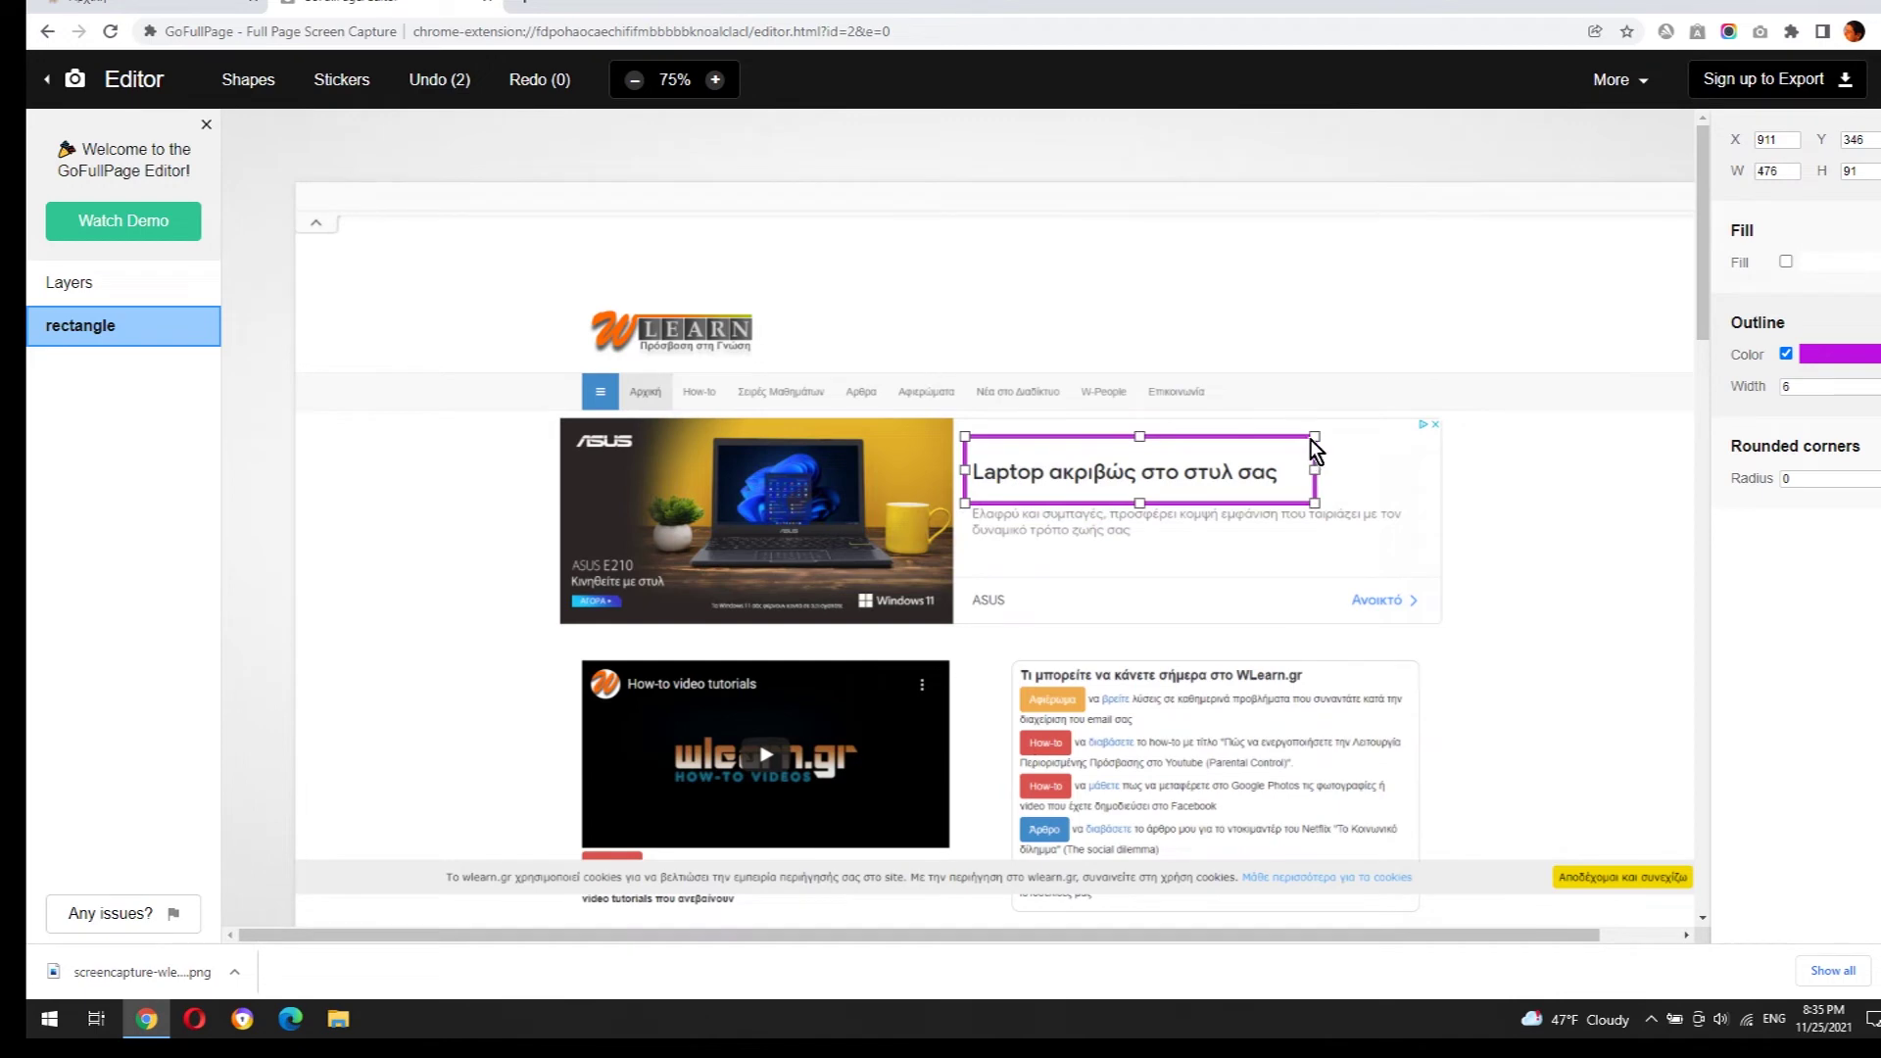
drag(1311, 439, 1296, 444)
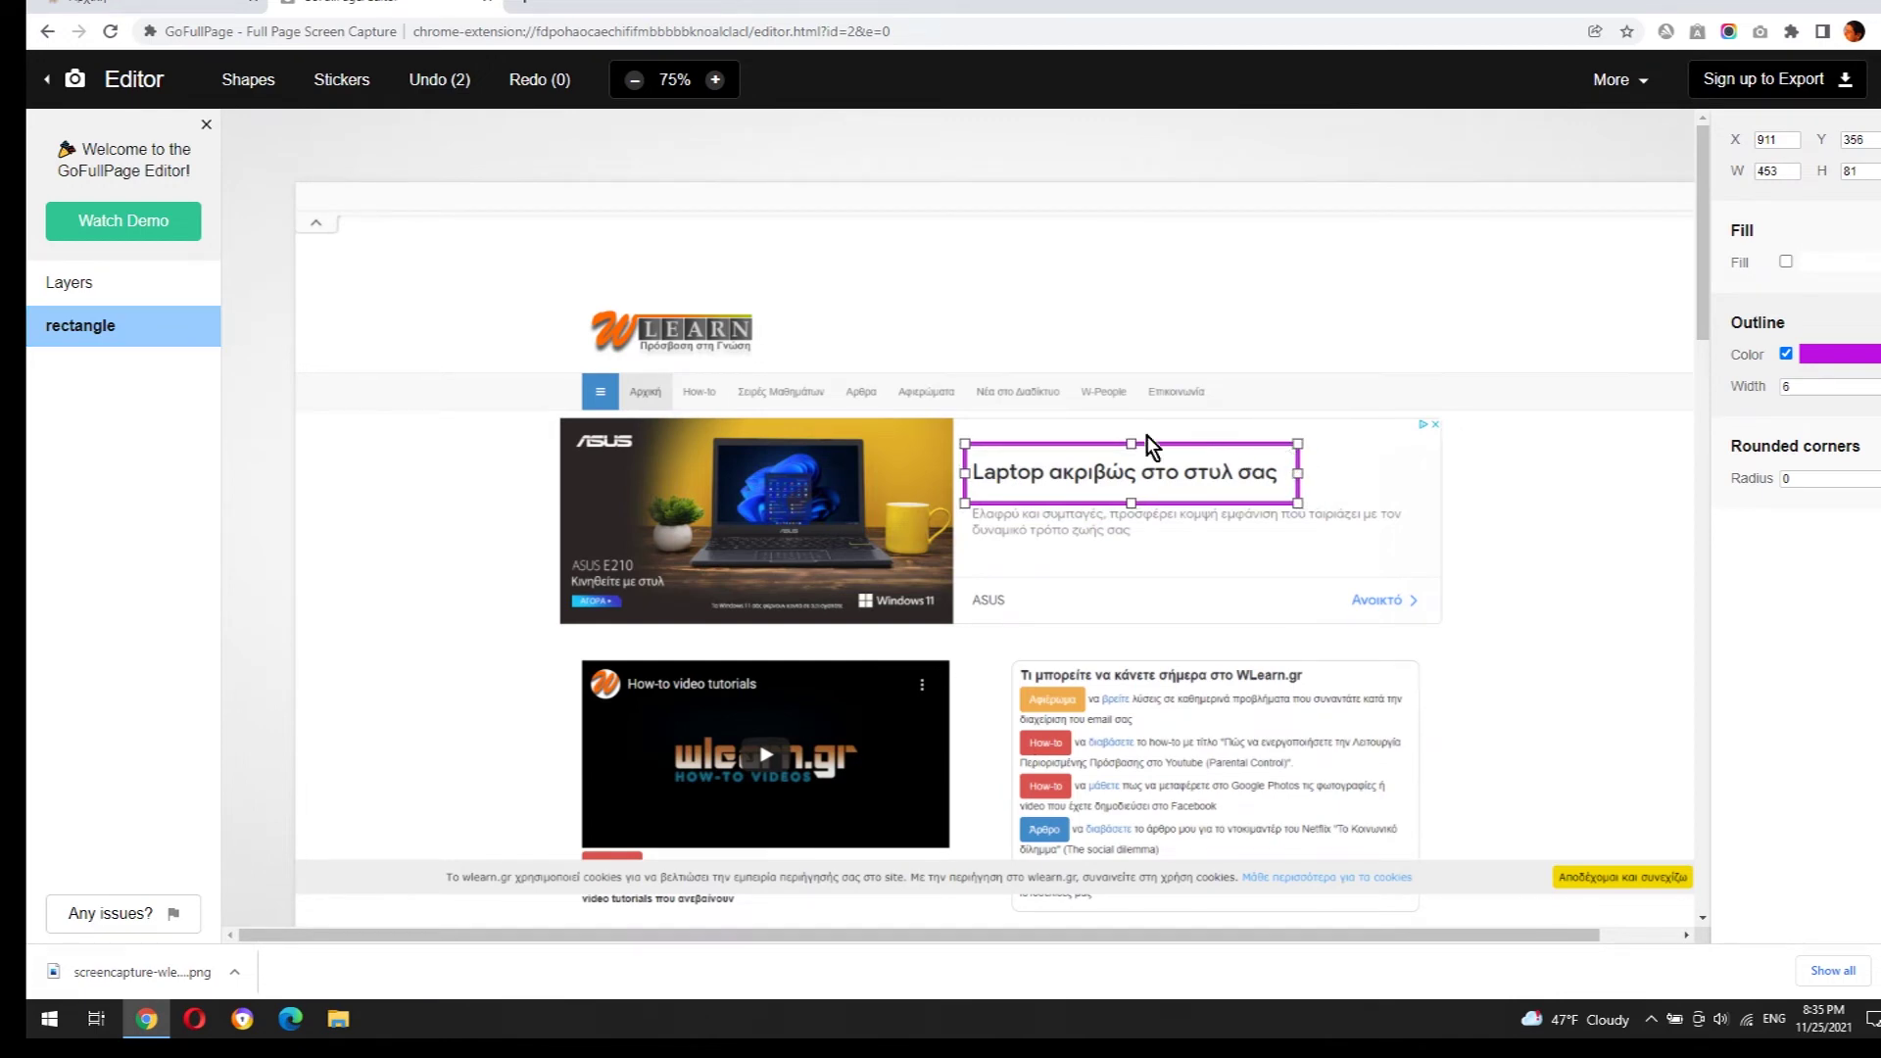
mouse_move(247, 79)
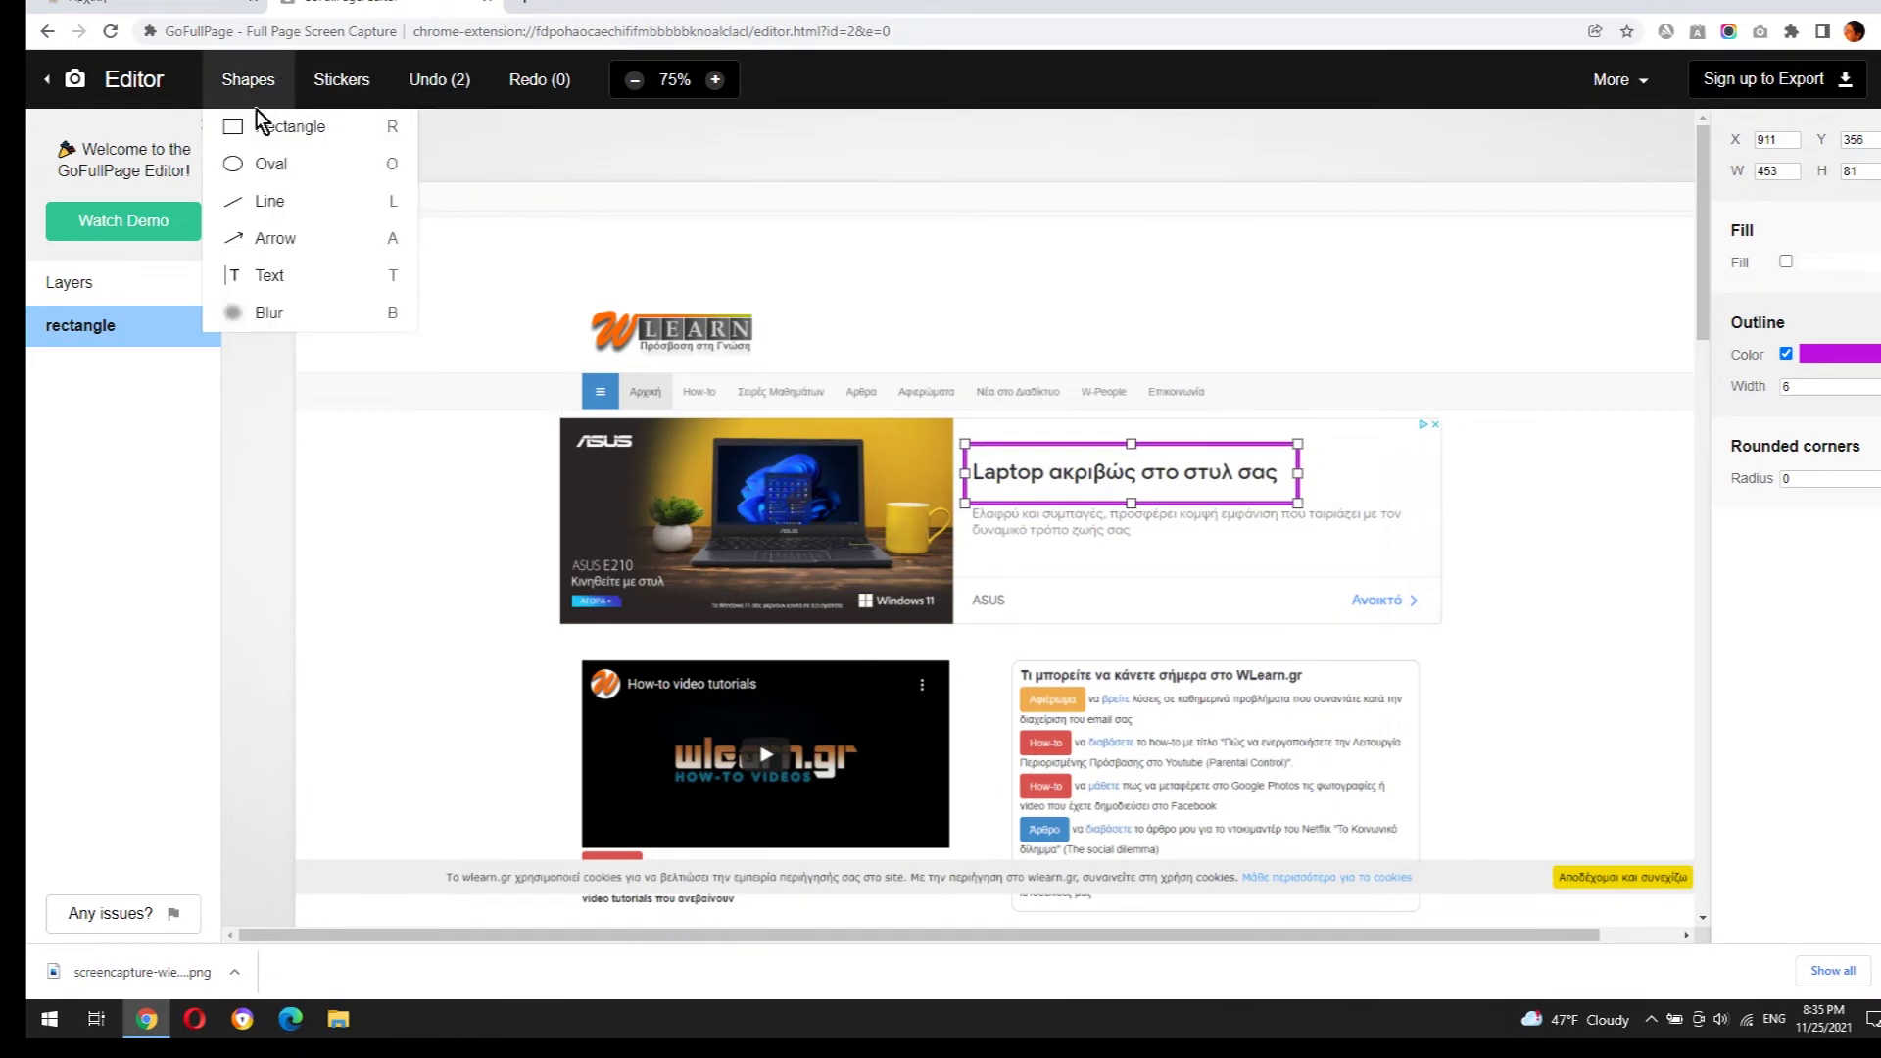
Stretch an oval around the 'Τι μπορείτε να κάνετε σήμερα στο WLearn.gr' heading.
click(268, 164)
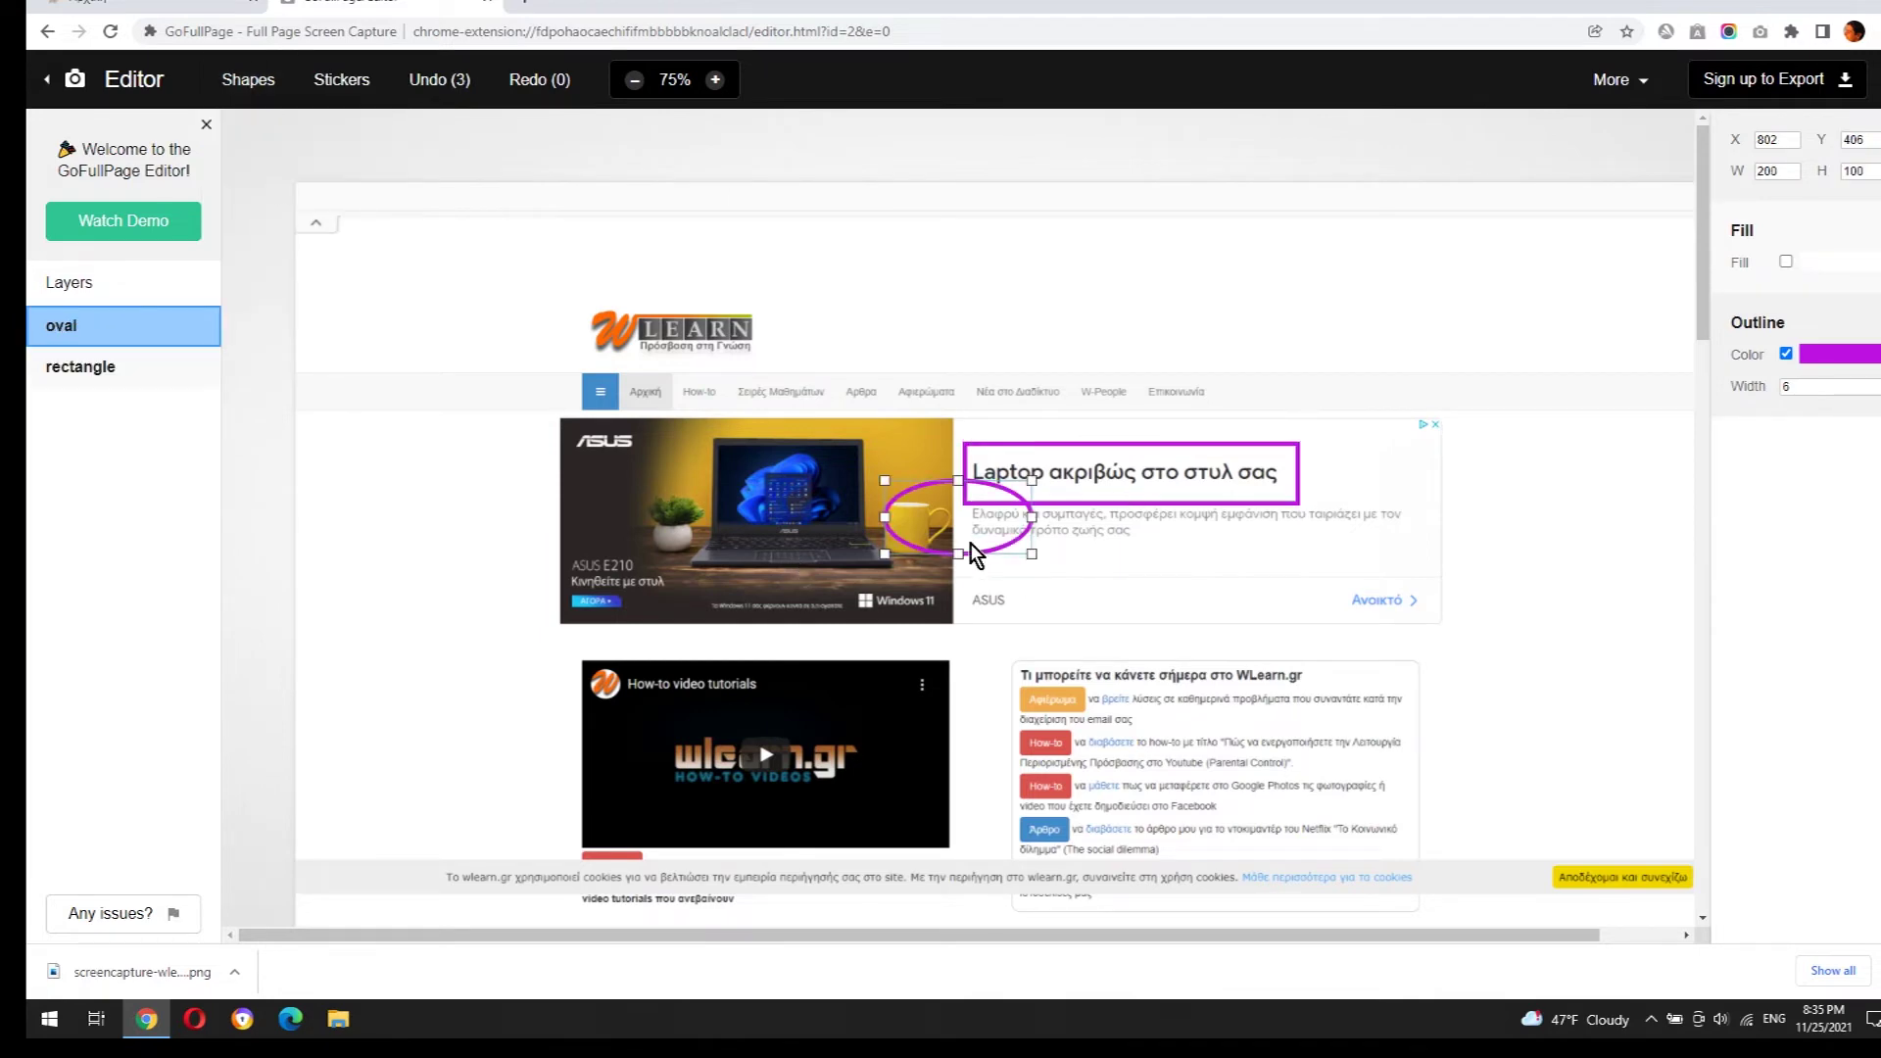
mouse_move(971, 546)
mouse_down()
mouse_move(1109, 752)
mouse_move(1081, 716)
mouse_up()
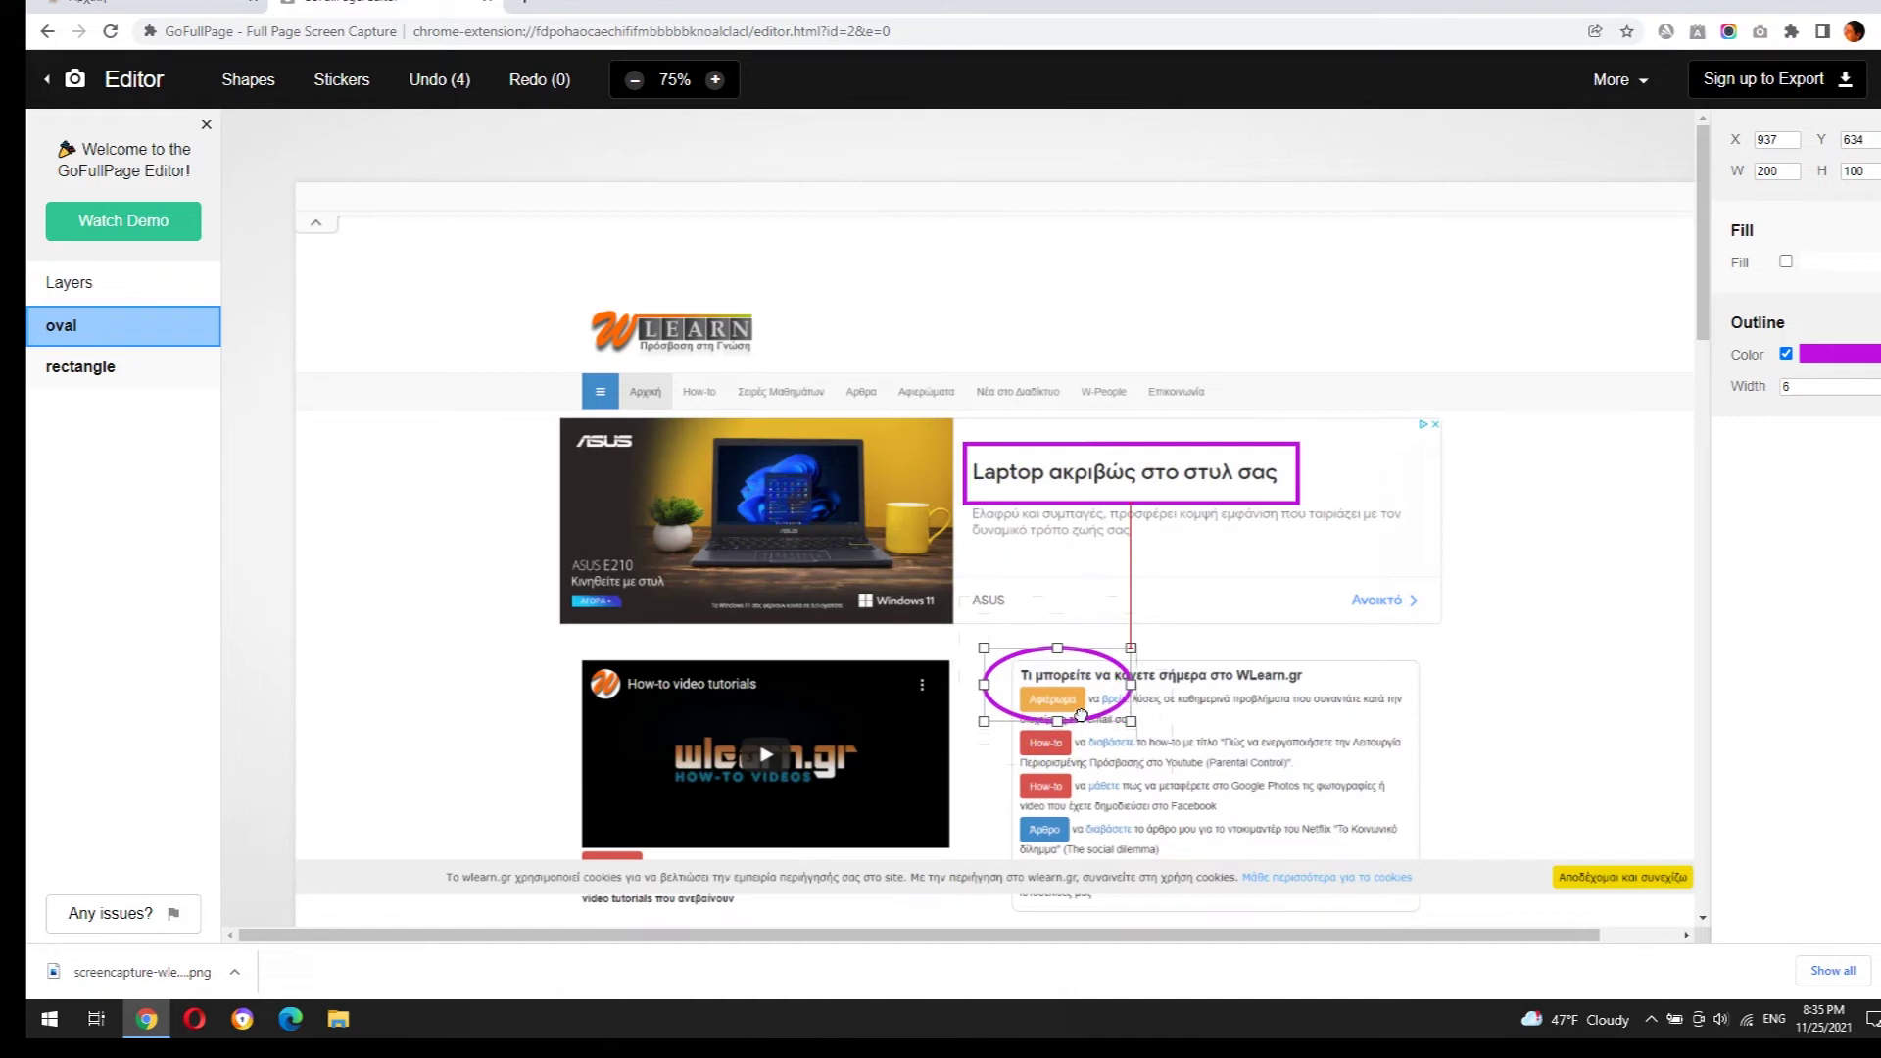
drag(1131, 719, 1318, 706)
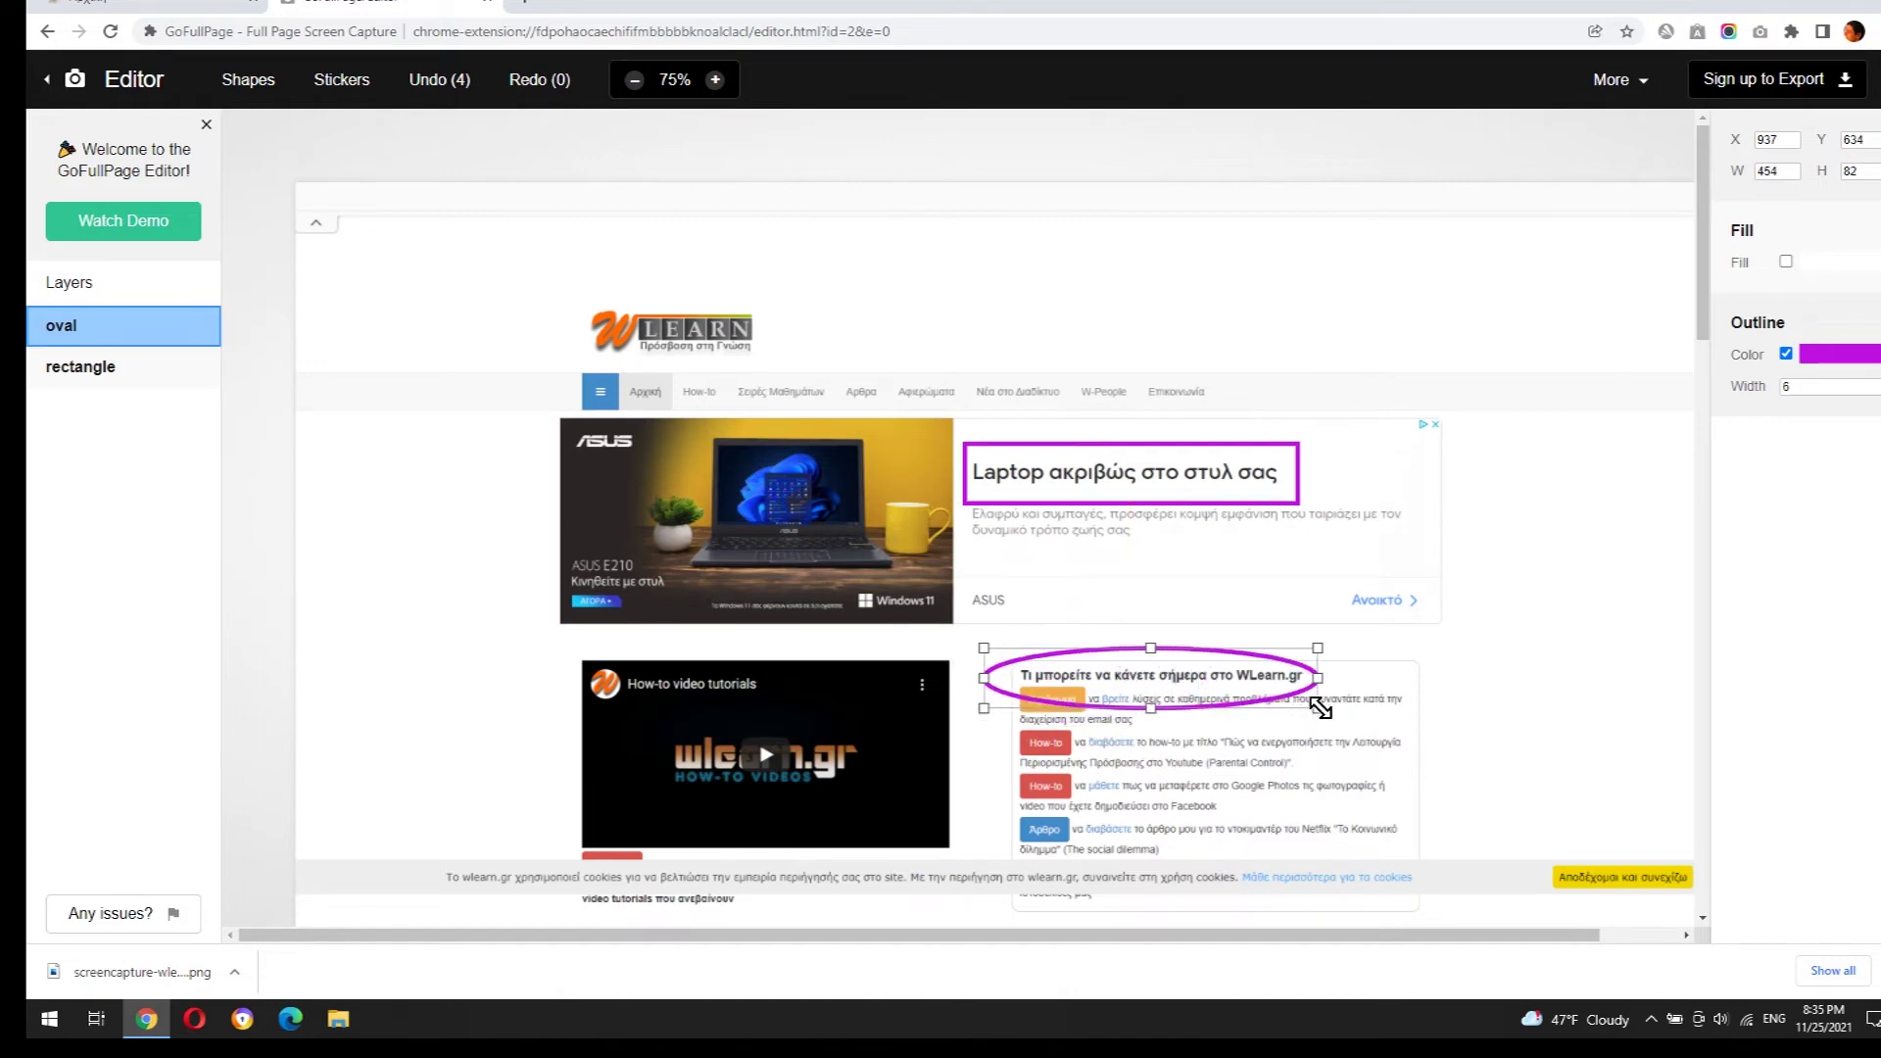
click(341, 81)
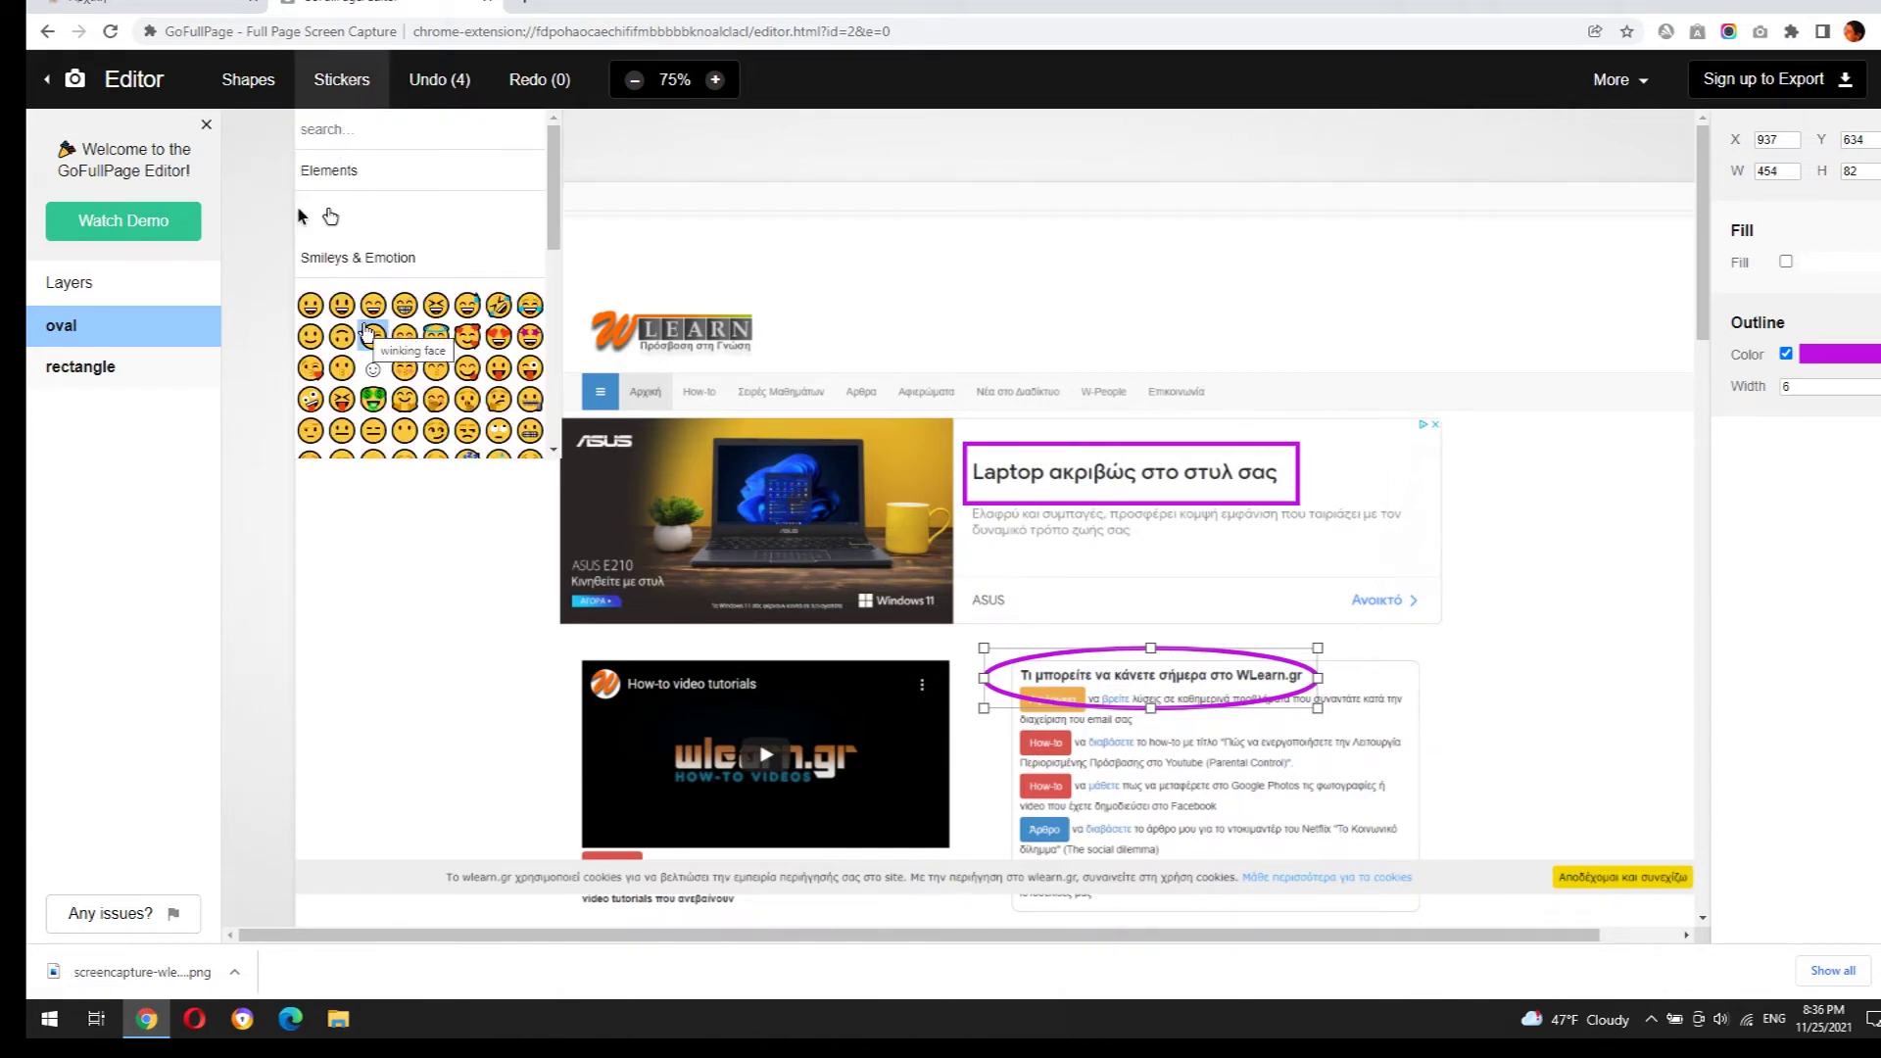
scroll(367, 336, down, 2)
scroll(442, 309, down, 2)
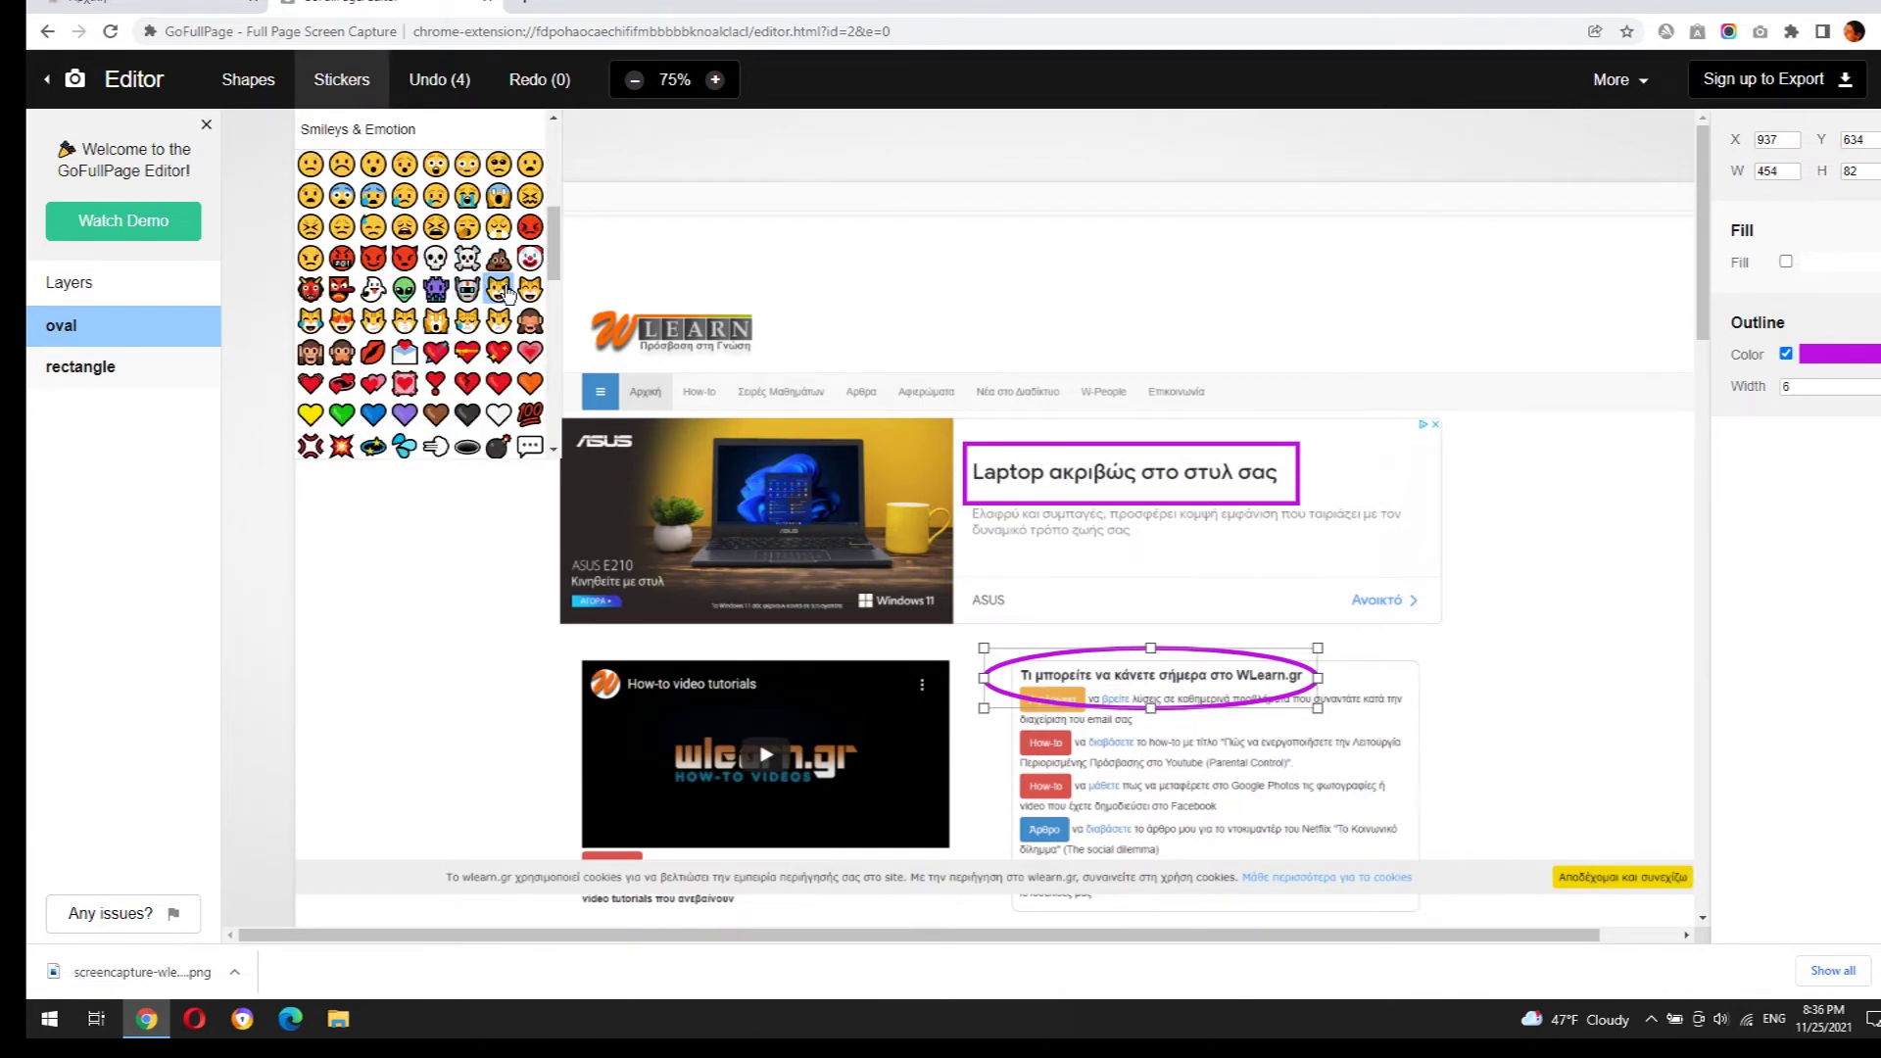
Add the grinning cat face sticker and drag it beside the purple rectangle.
click(497, 290)
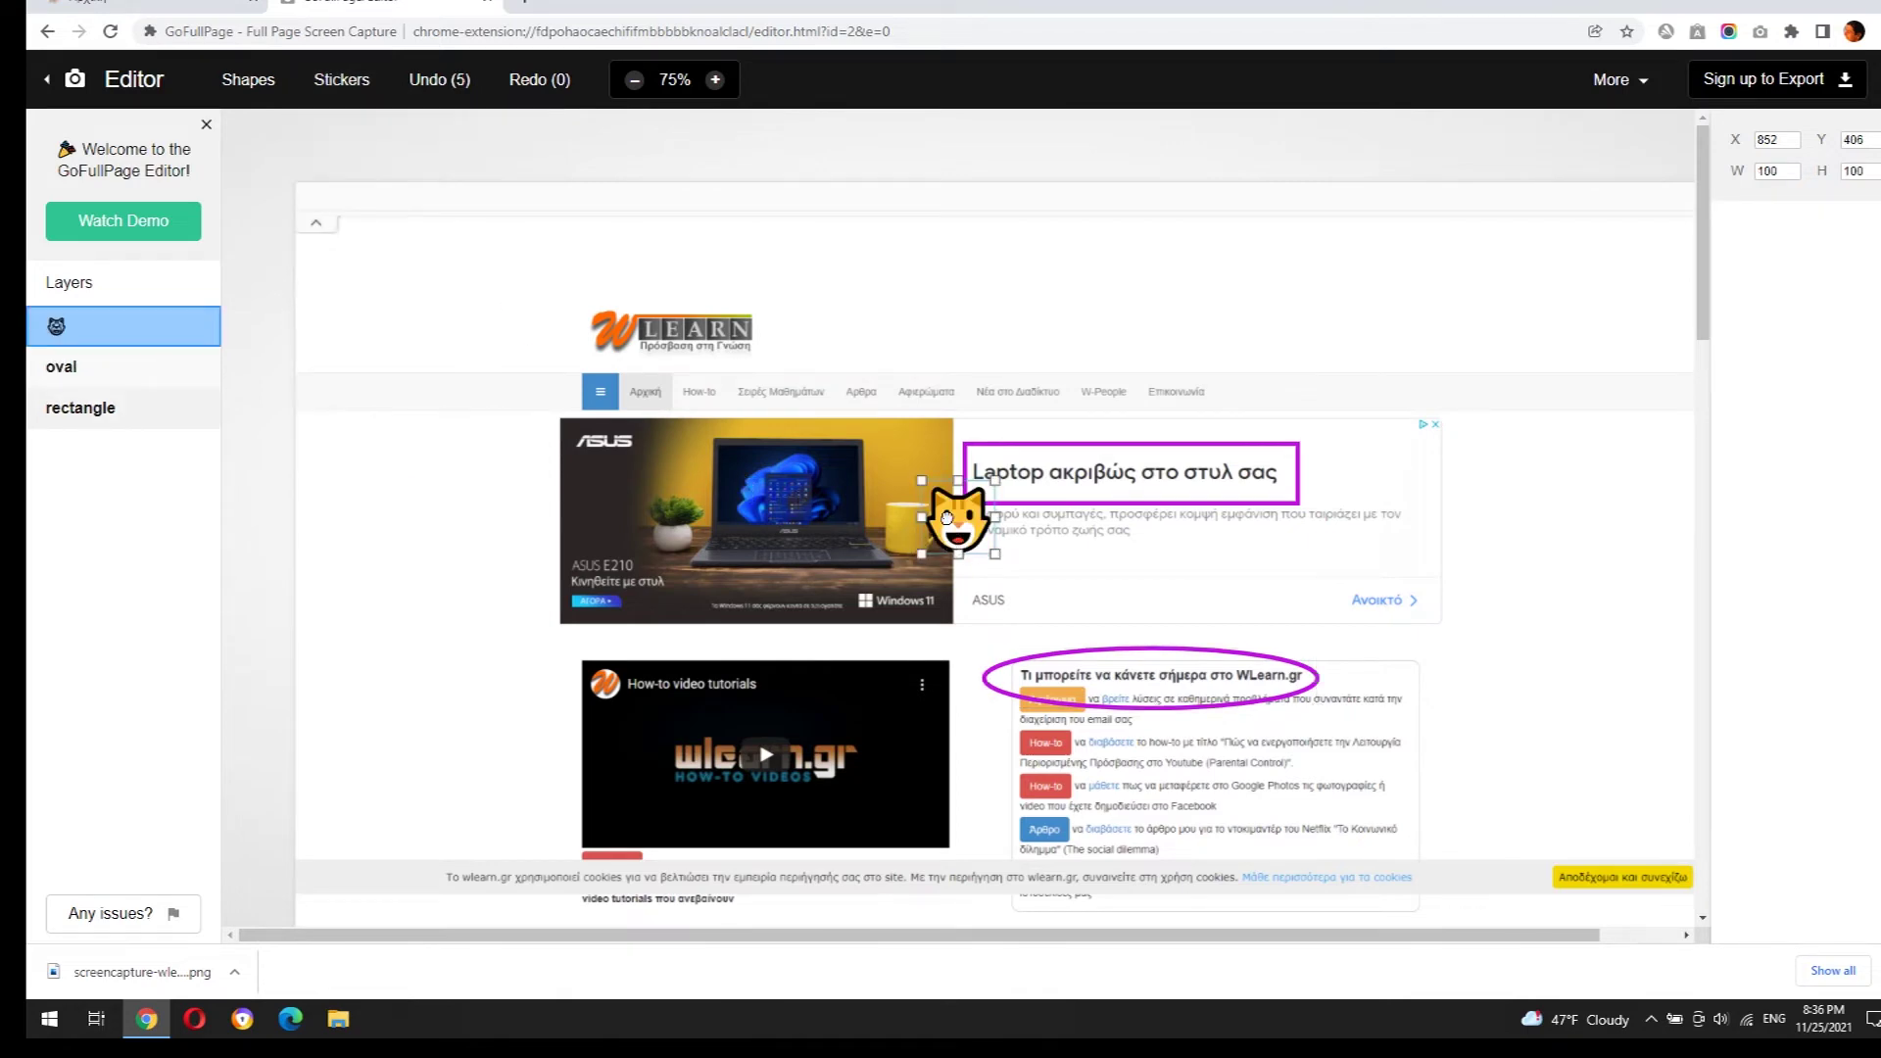
drag(948, 511, 1480, 468)
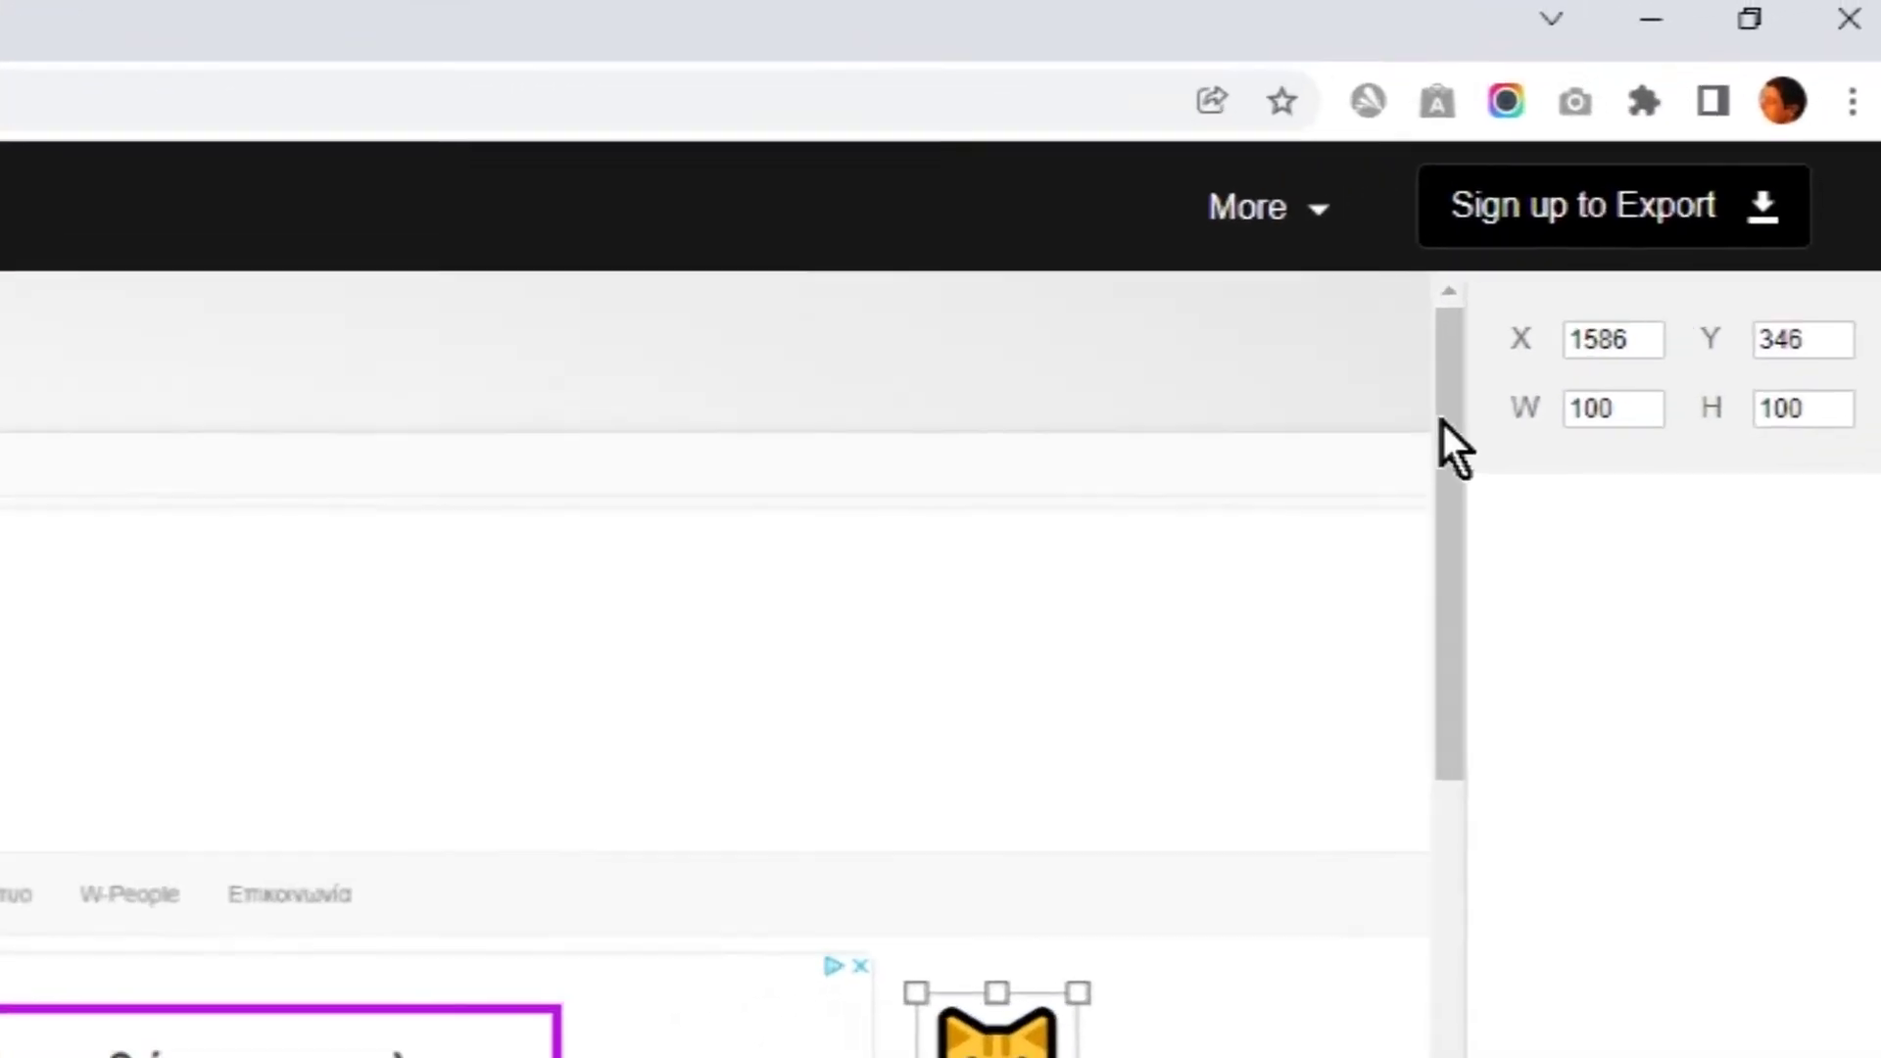
click(1642, 80)
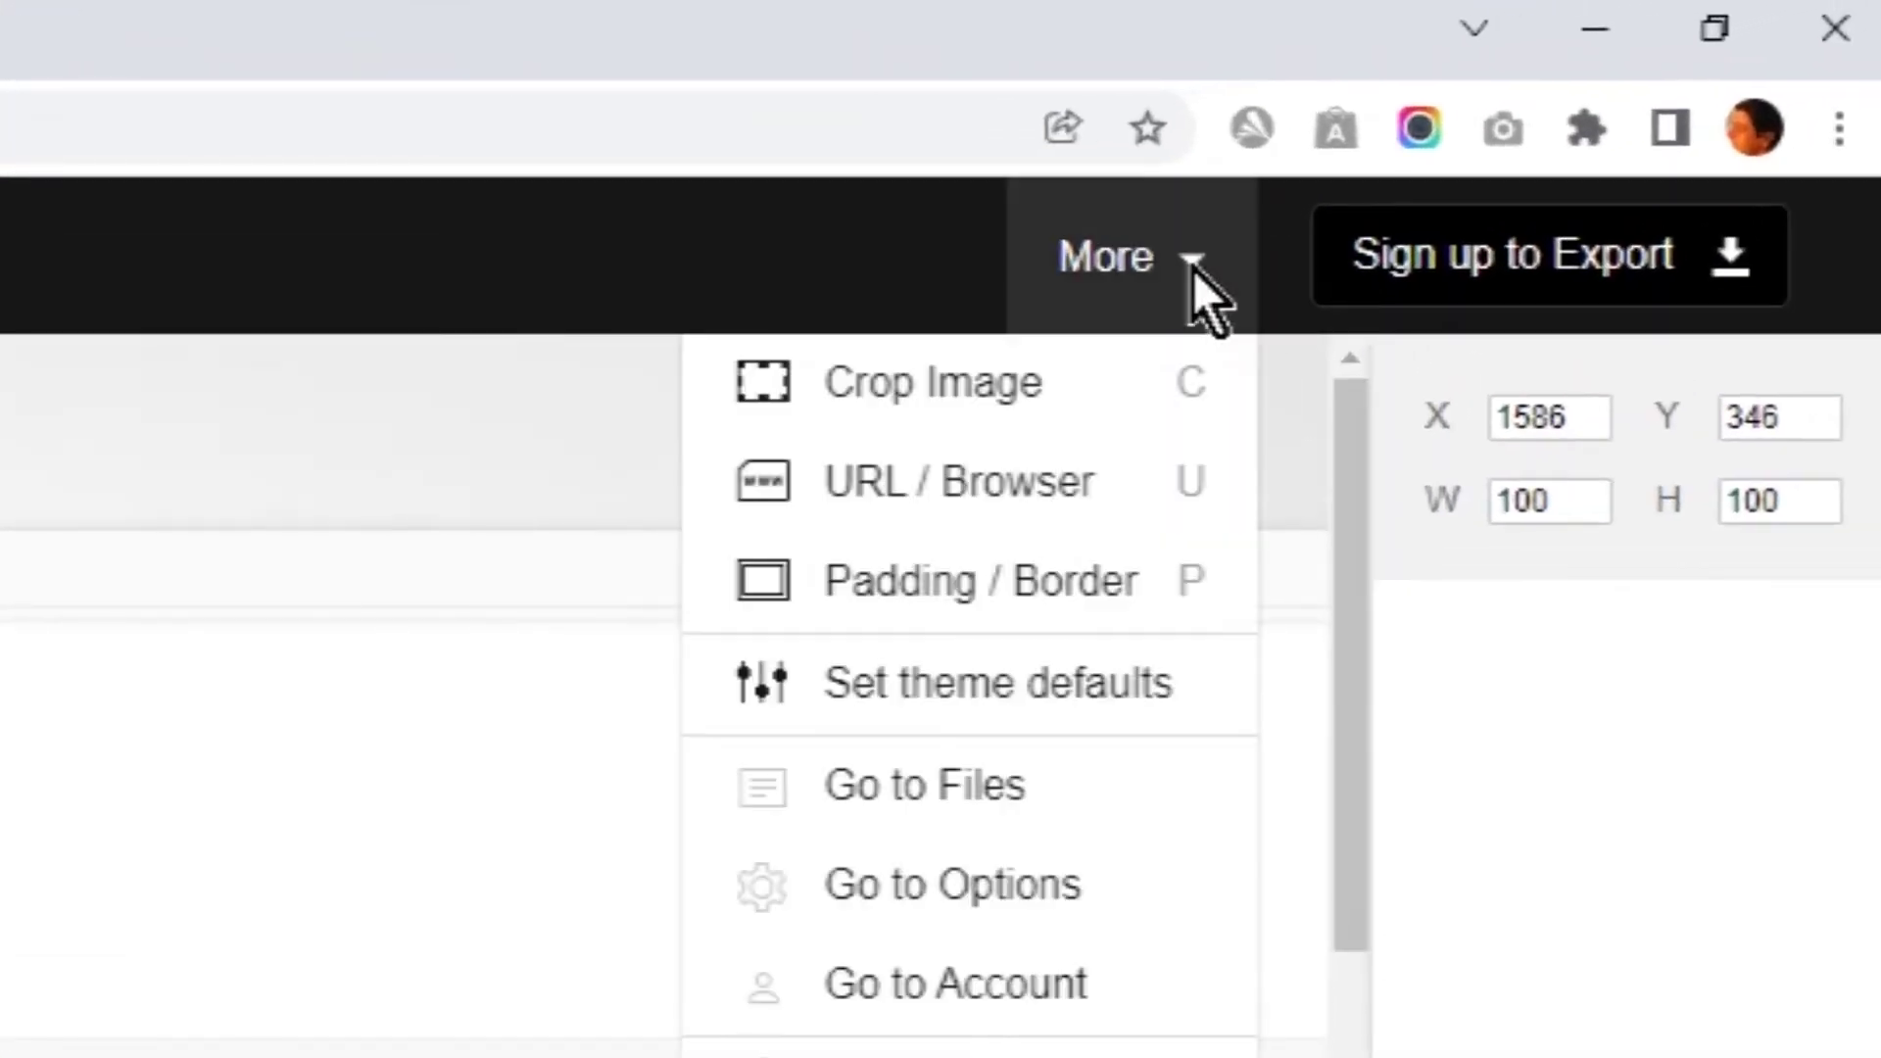
Crop the screenshot to its annotated top section, then attempt to export it.
click(932, 385)
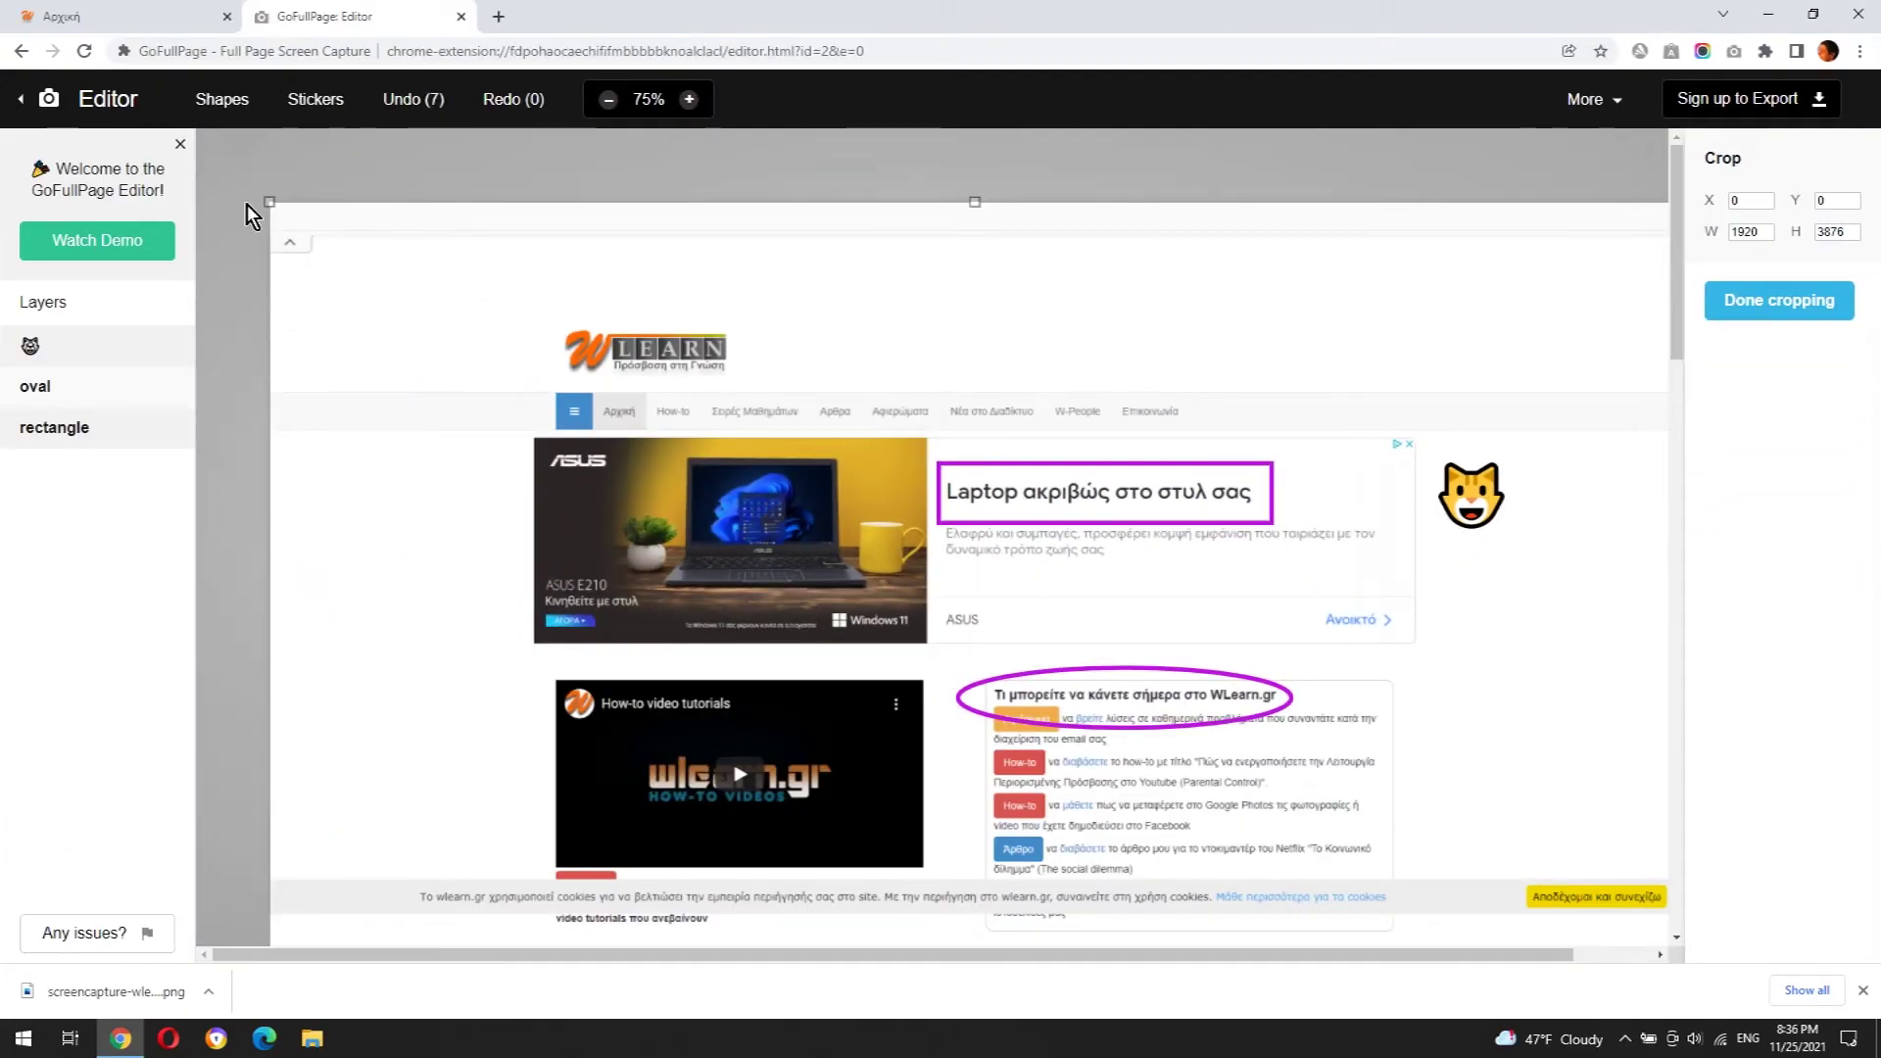
drag(265, 200, 451, 312)
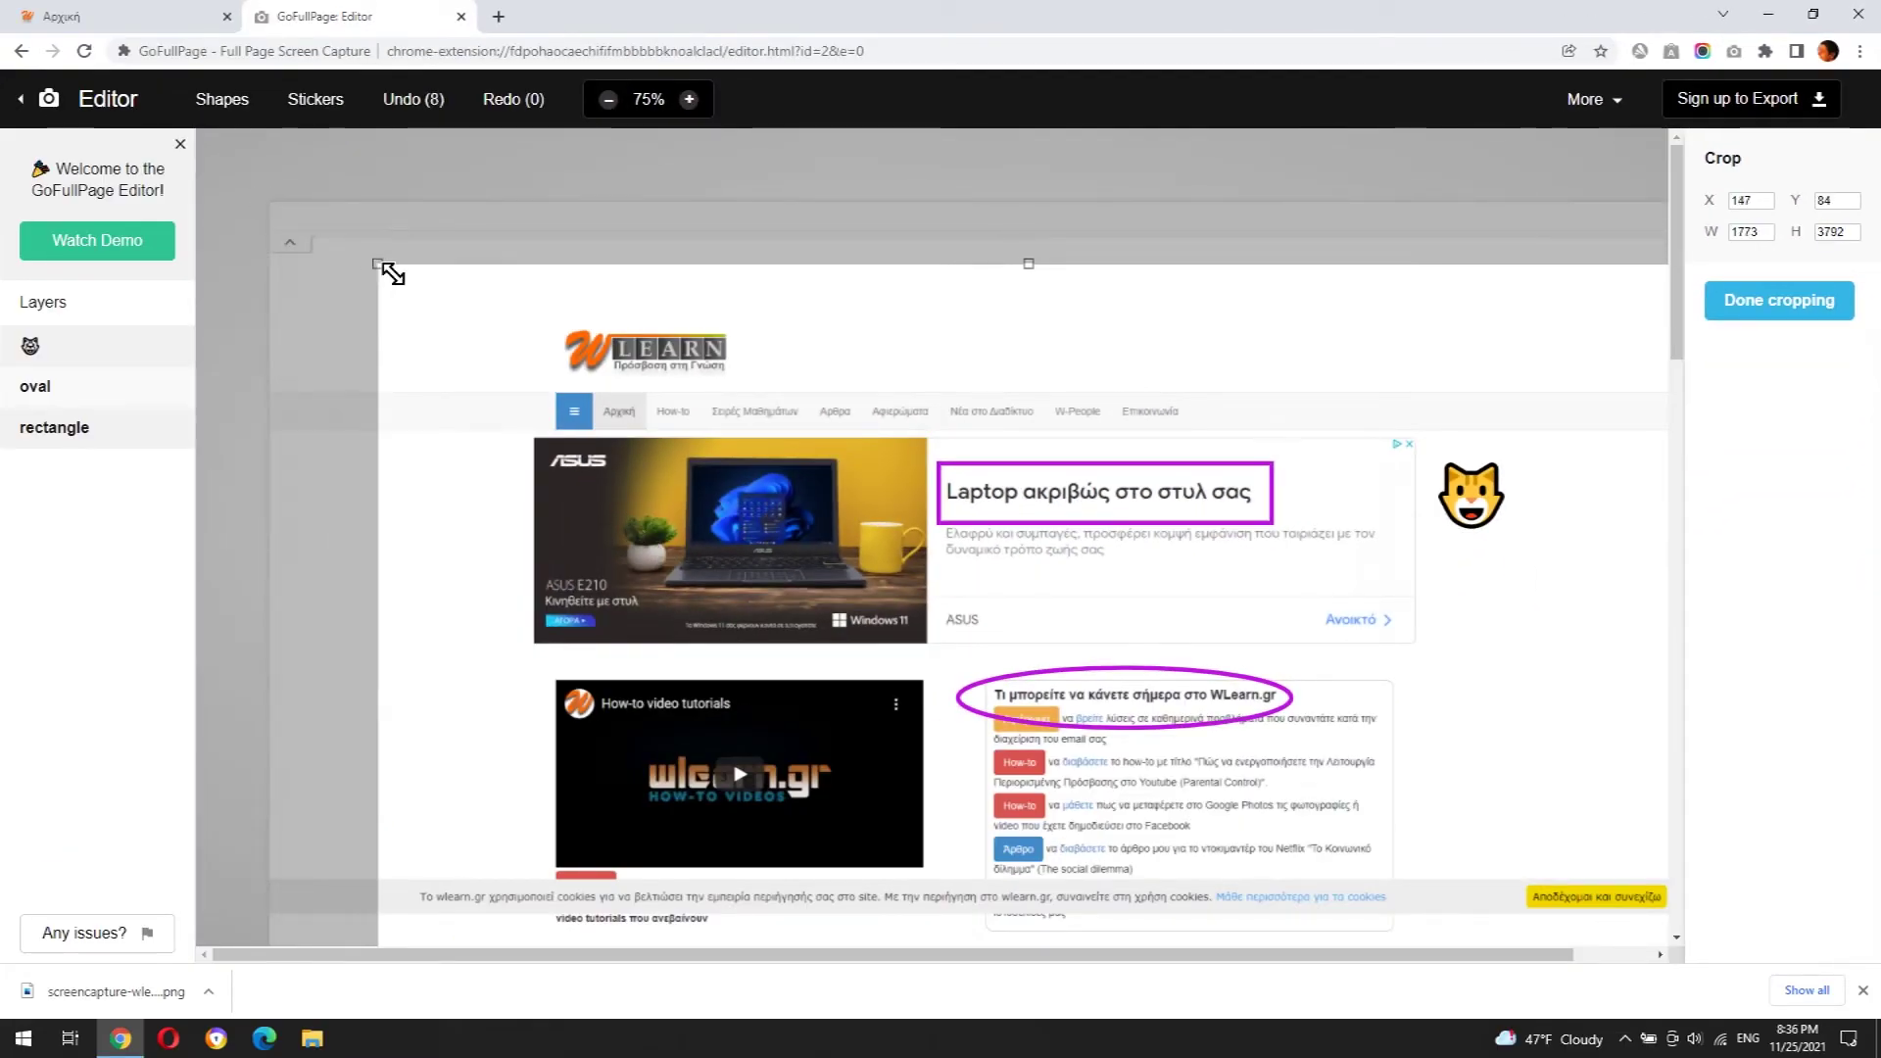
drag(450, 312, 451, 304)
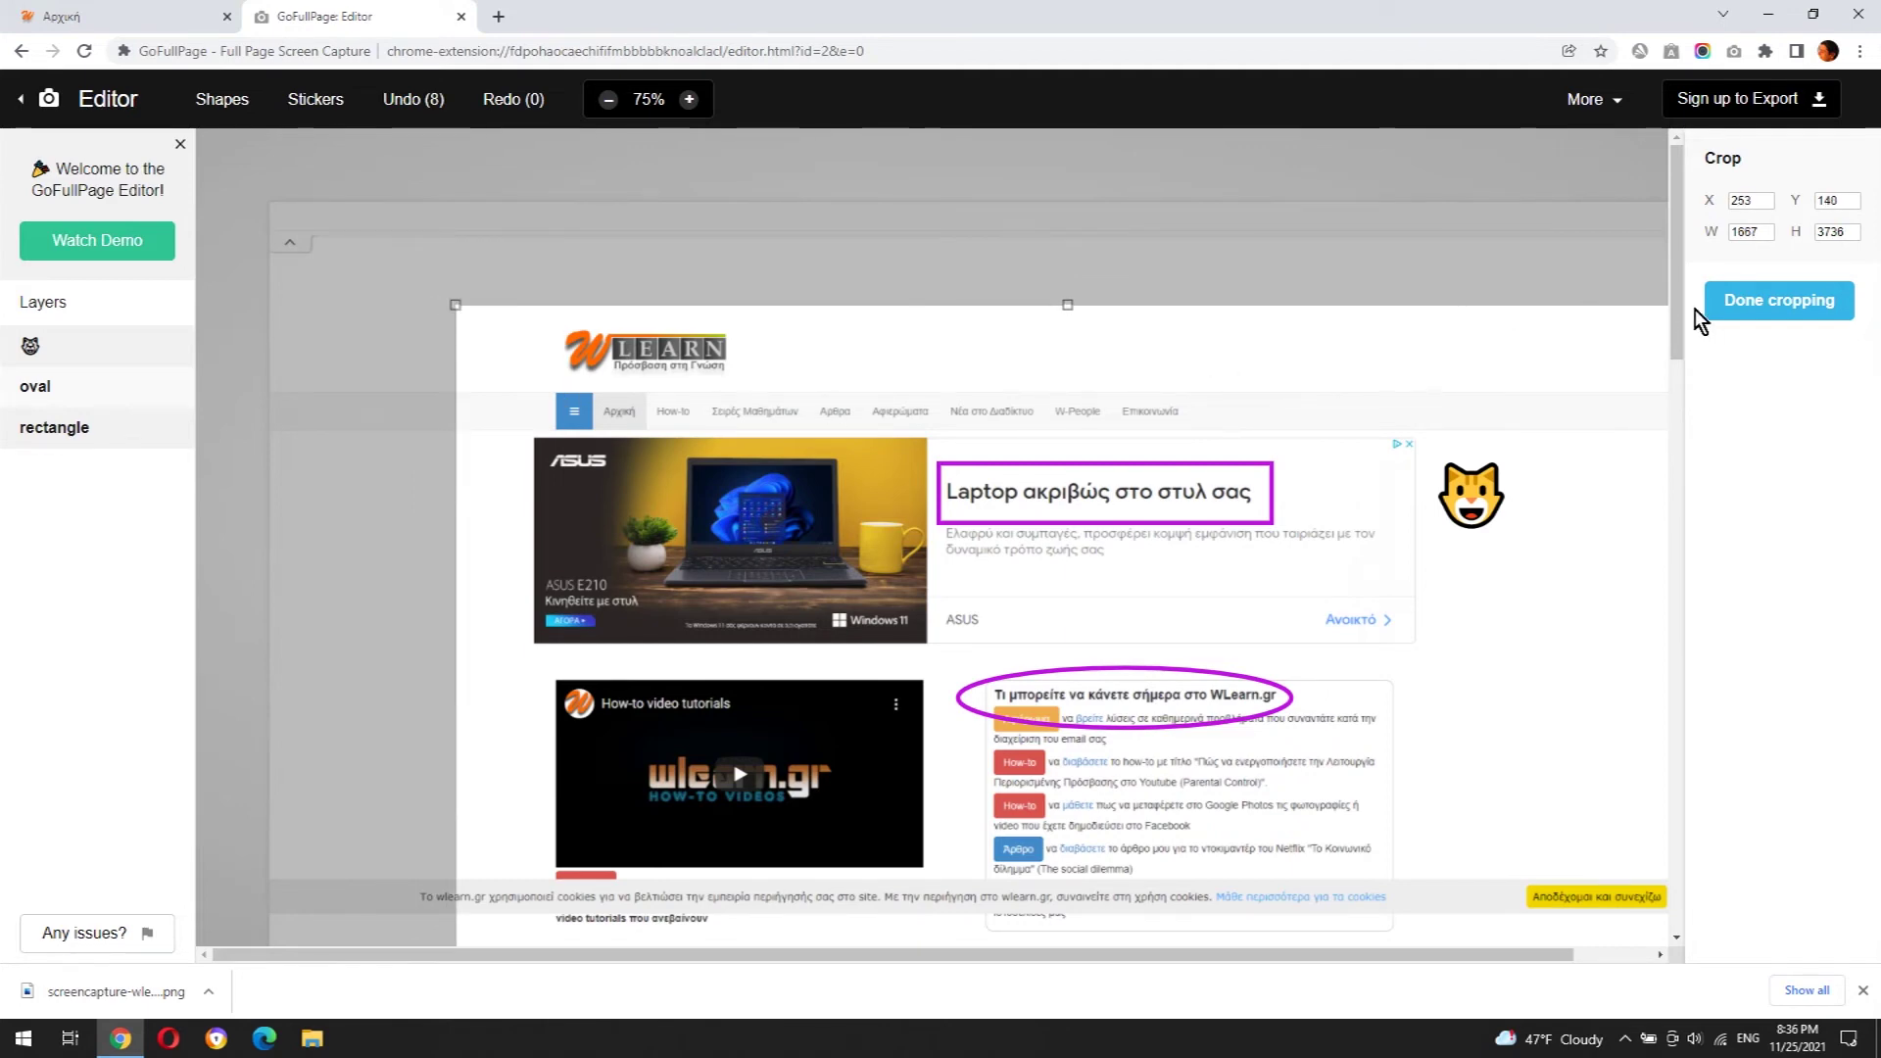
drag(1676, 301, 1691, 881)
drag(1396, 956, 1600, 963)
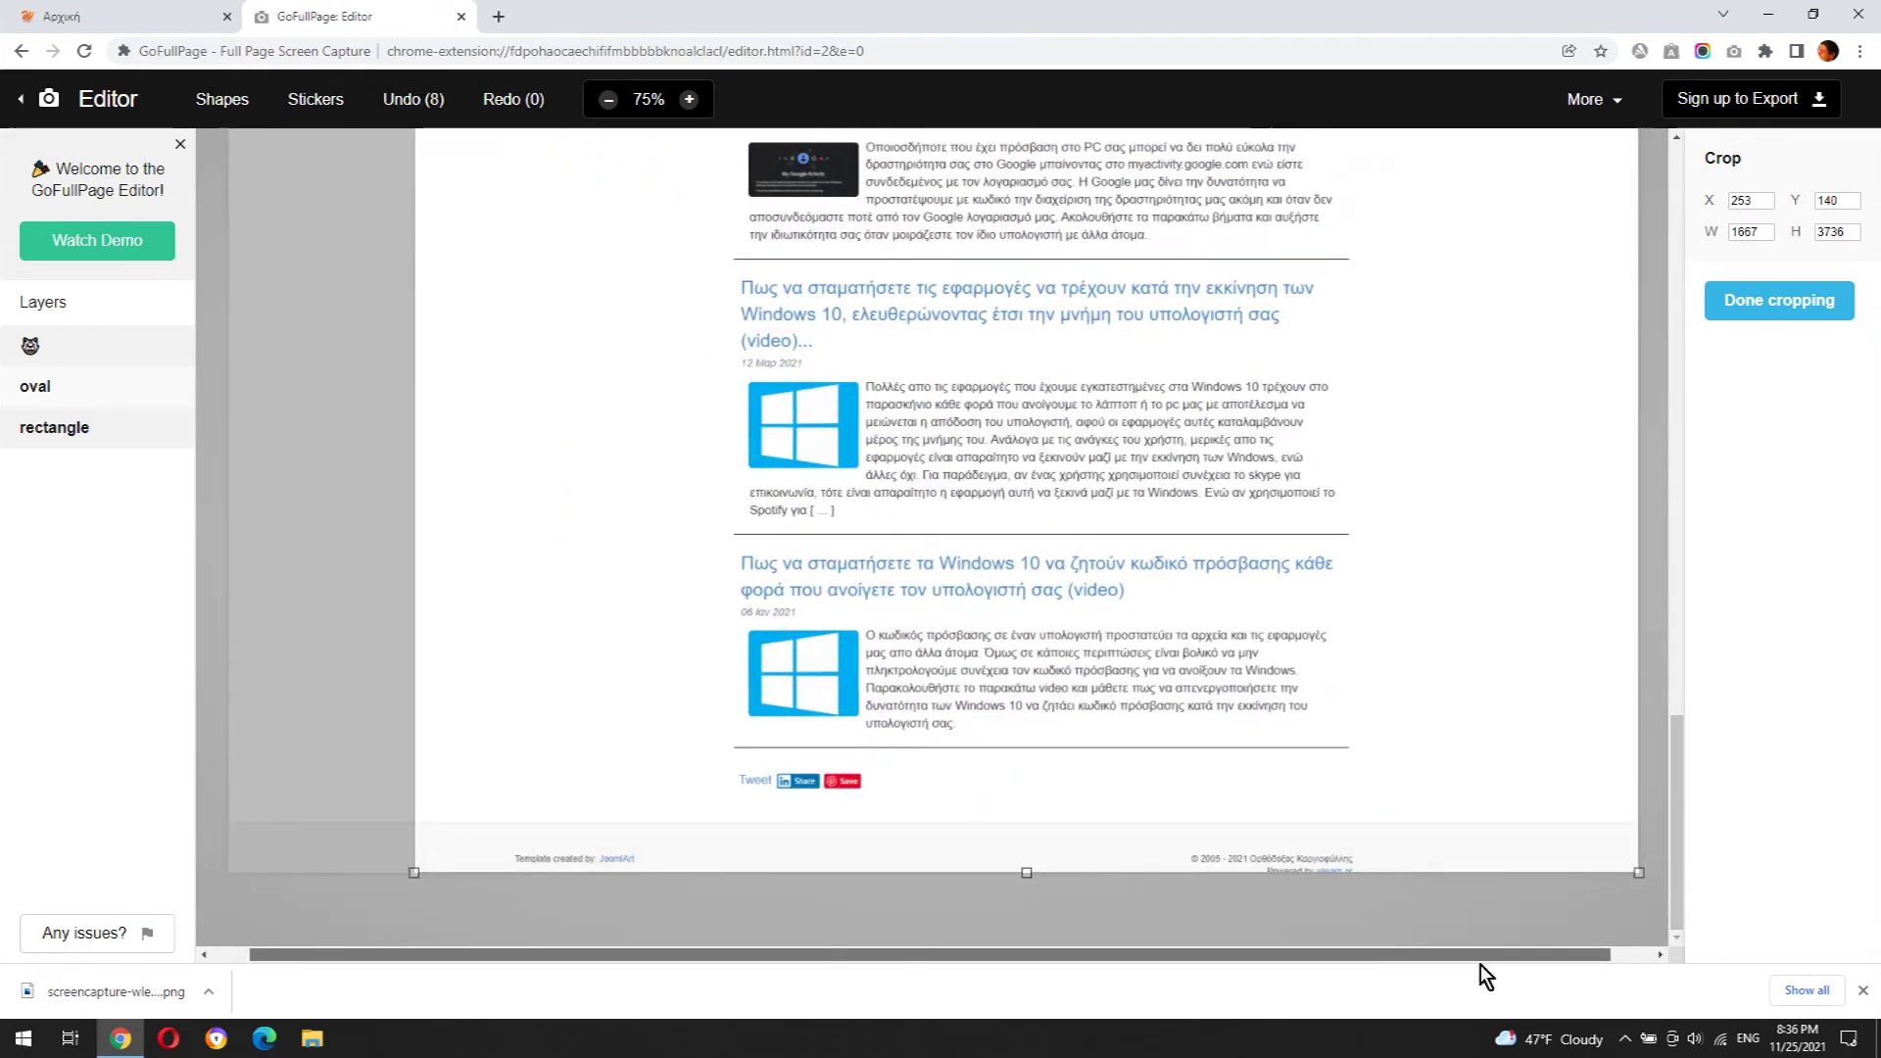
mouse_move(1595, 872)
mouse_down()
mouse_move(1515, 92)
mouse_move(1446, 404)
mouse_move(1478, 468)
mouse_up()
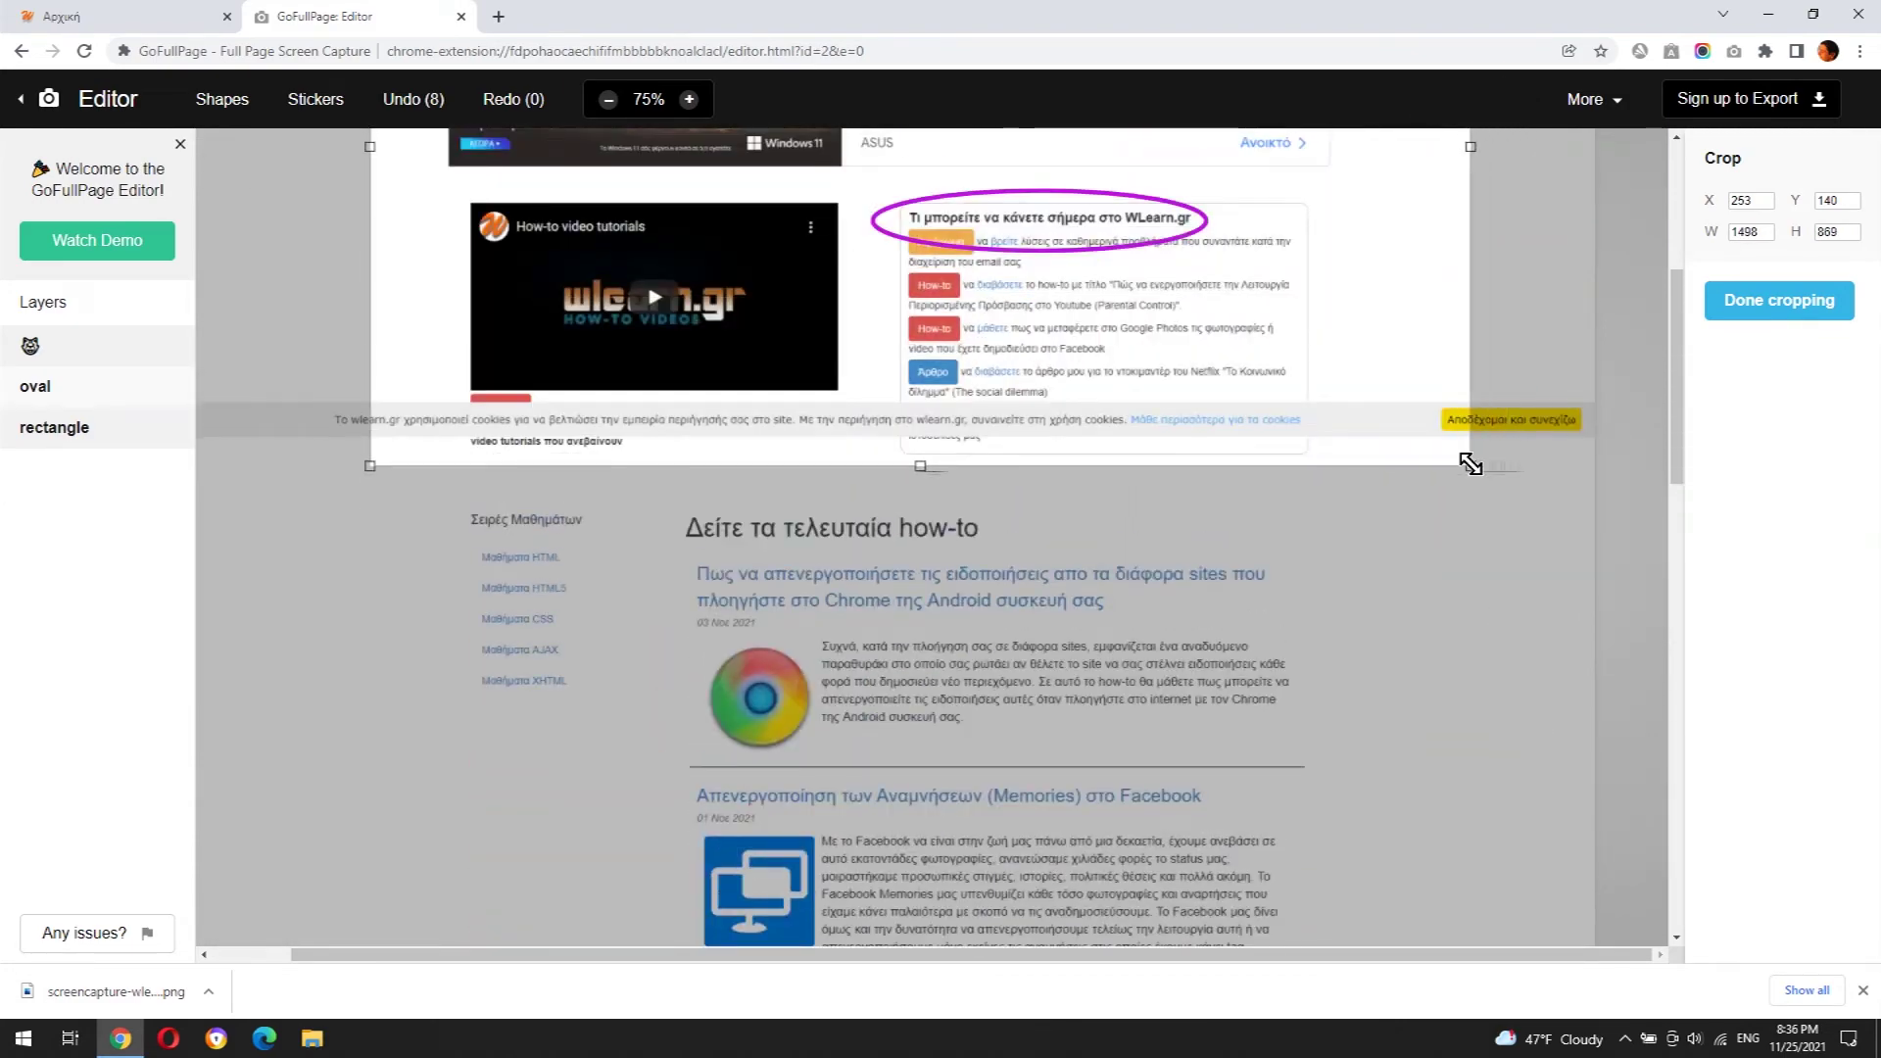
drag(1479, 467, 1462, 465)
scroll(1425, 496, up, 3)
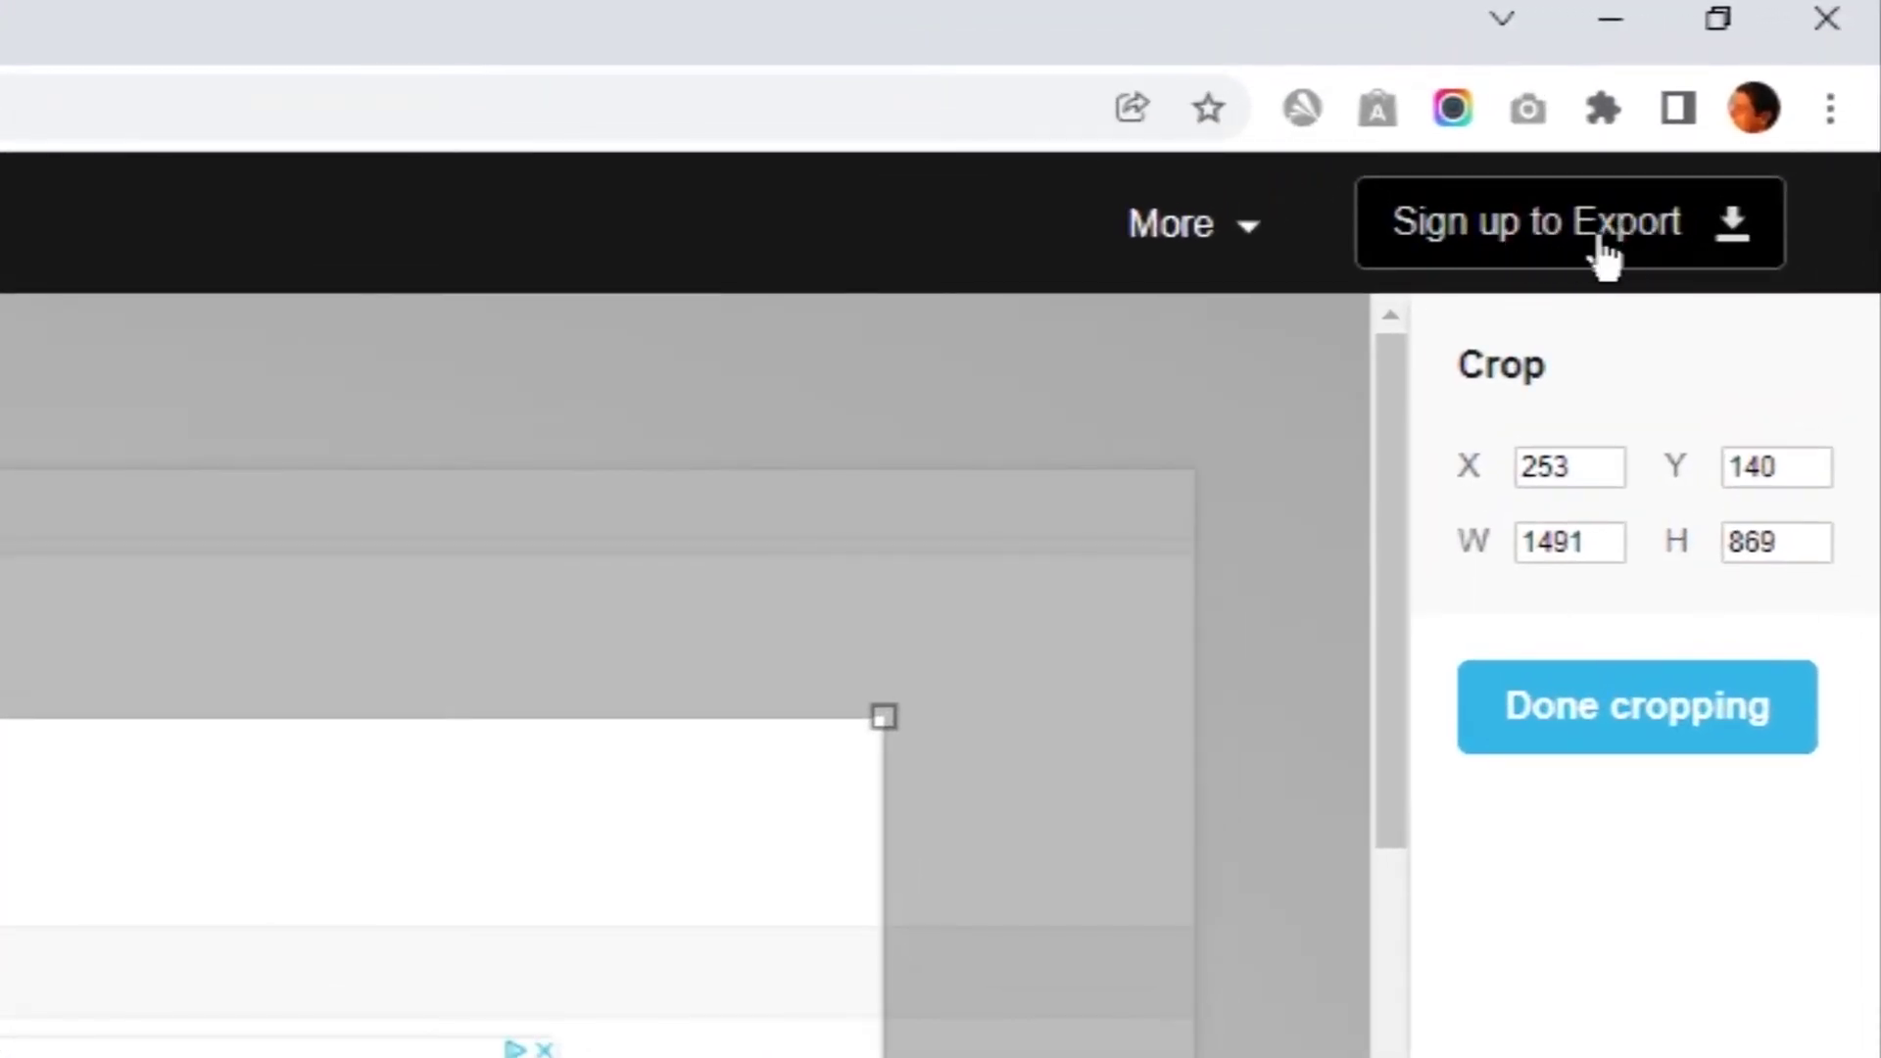
click(1605, 257)
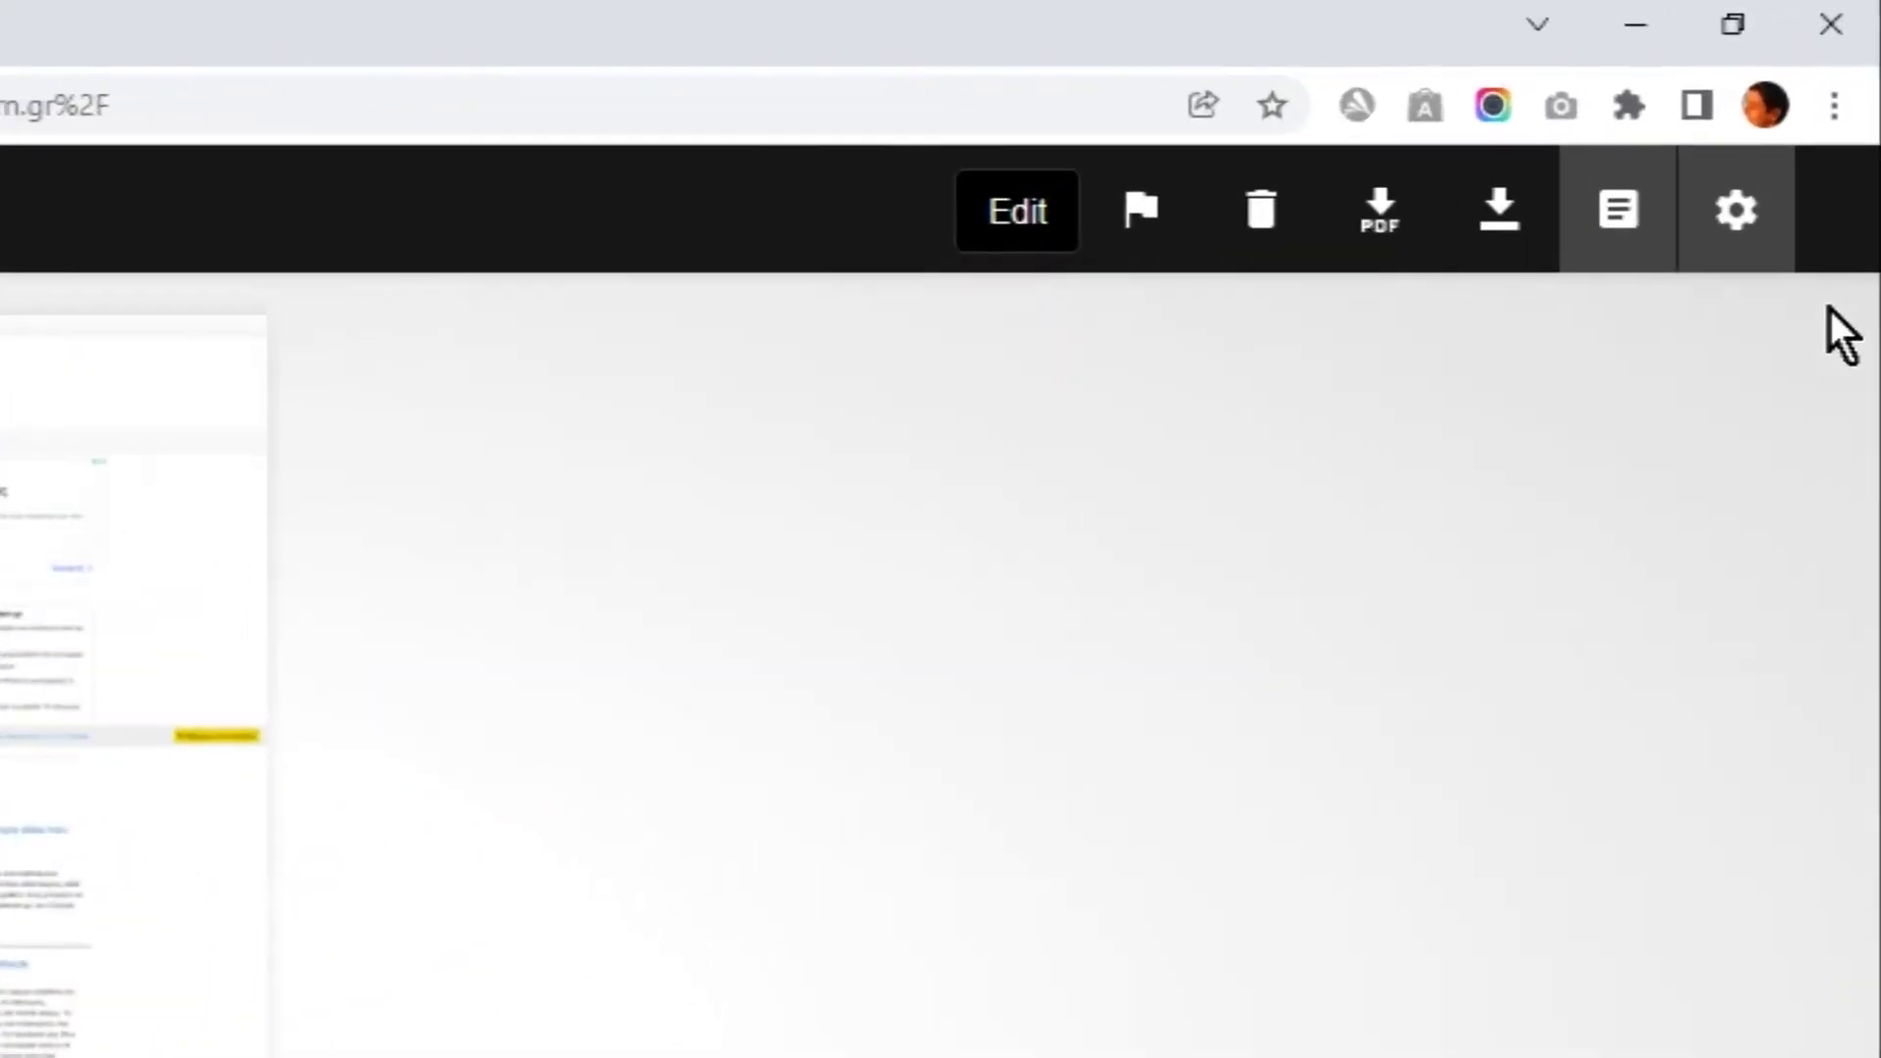
Open GoFullPage's Options page and keep png as the image format.
click(1709, 258)
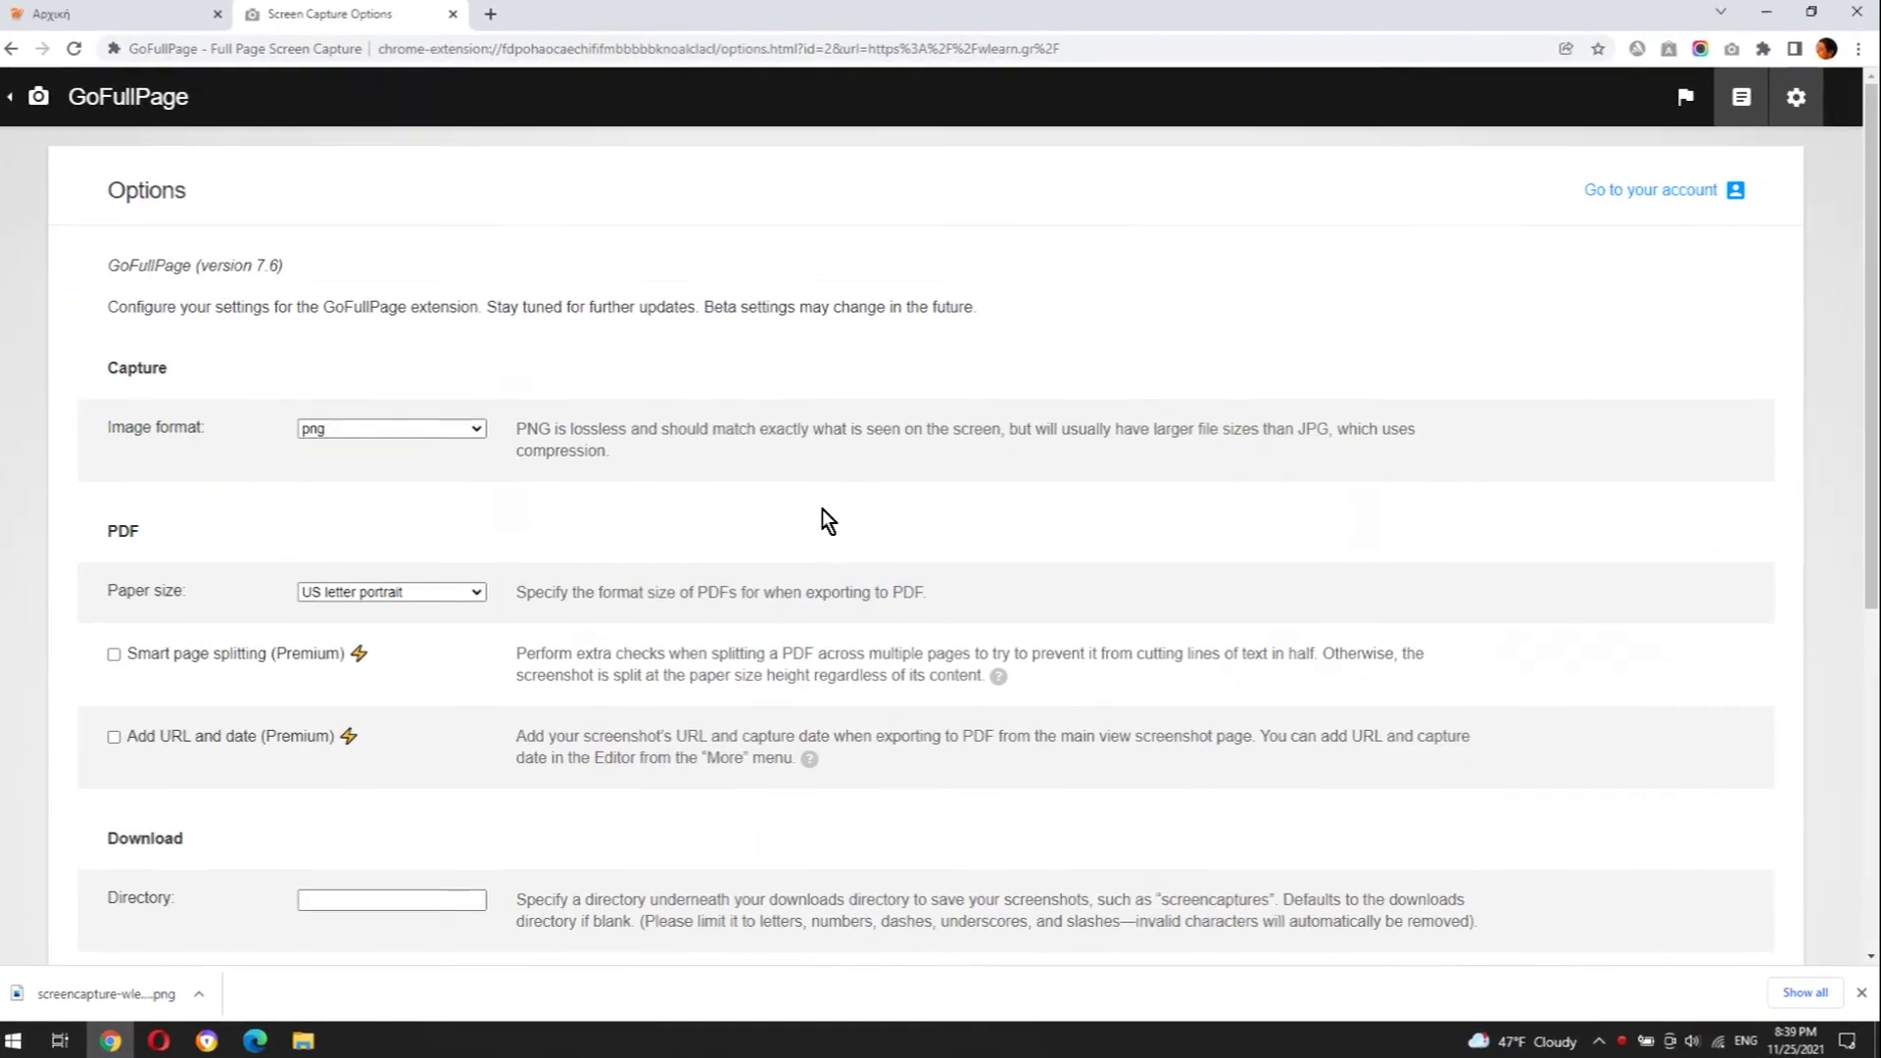
scroll(821, 520, down, 1)
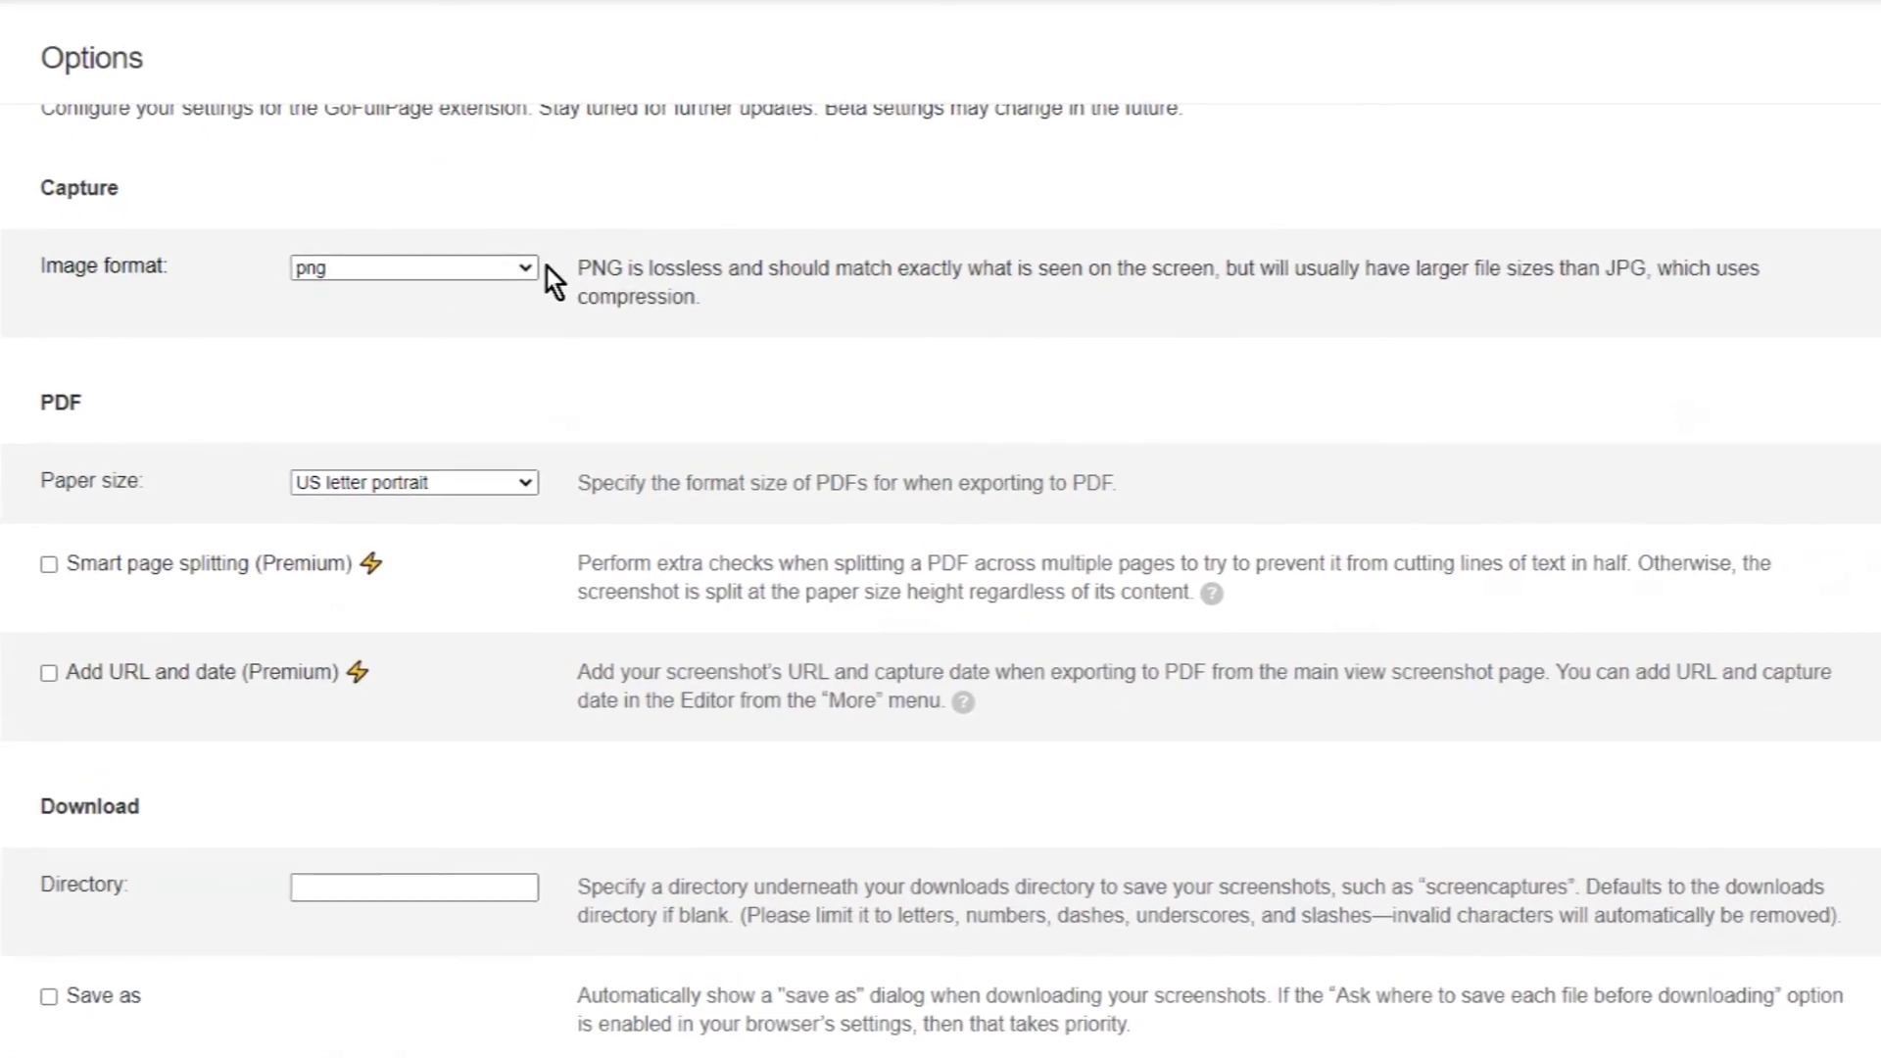
click(525, 269)
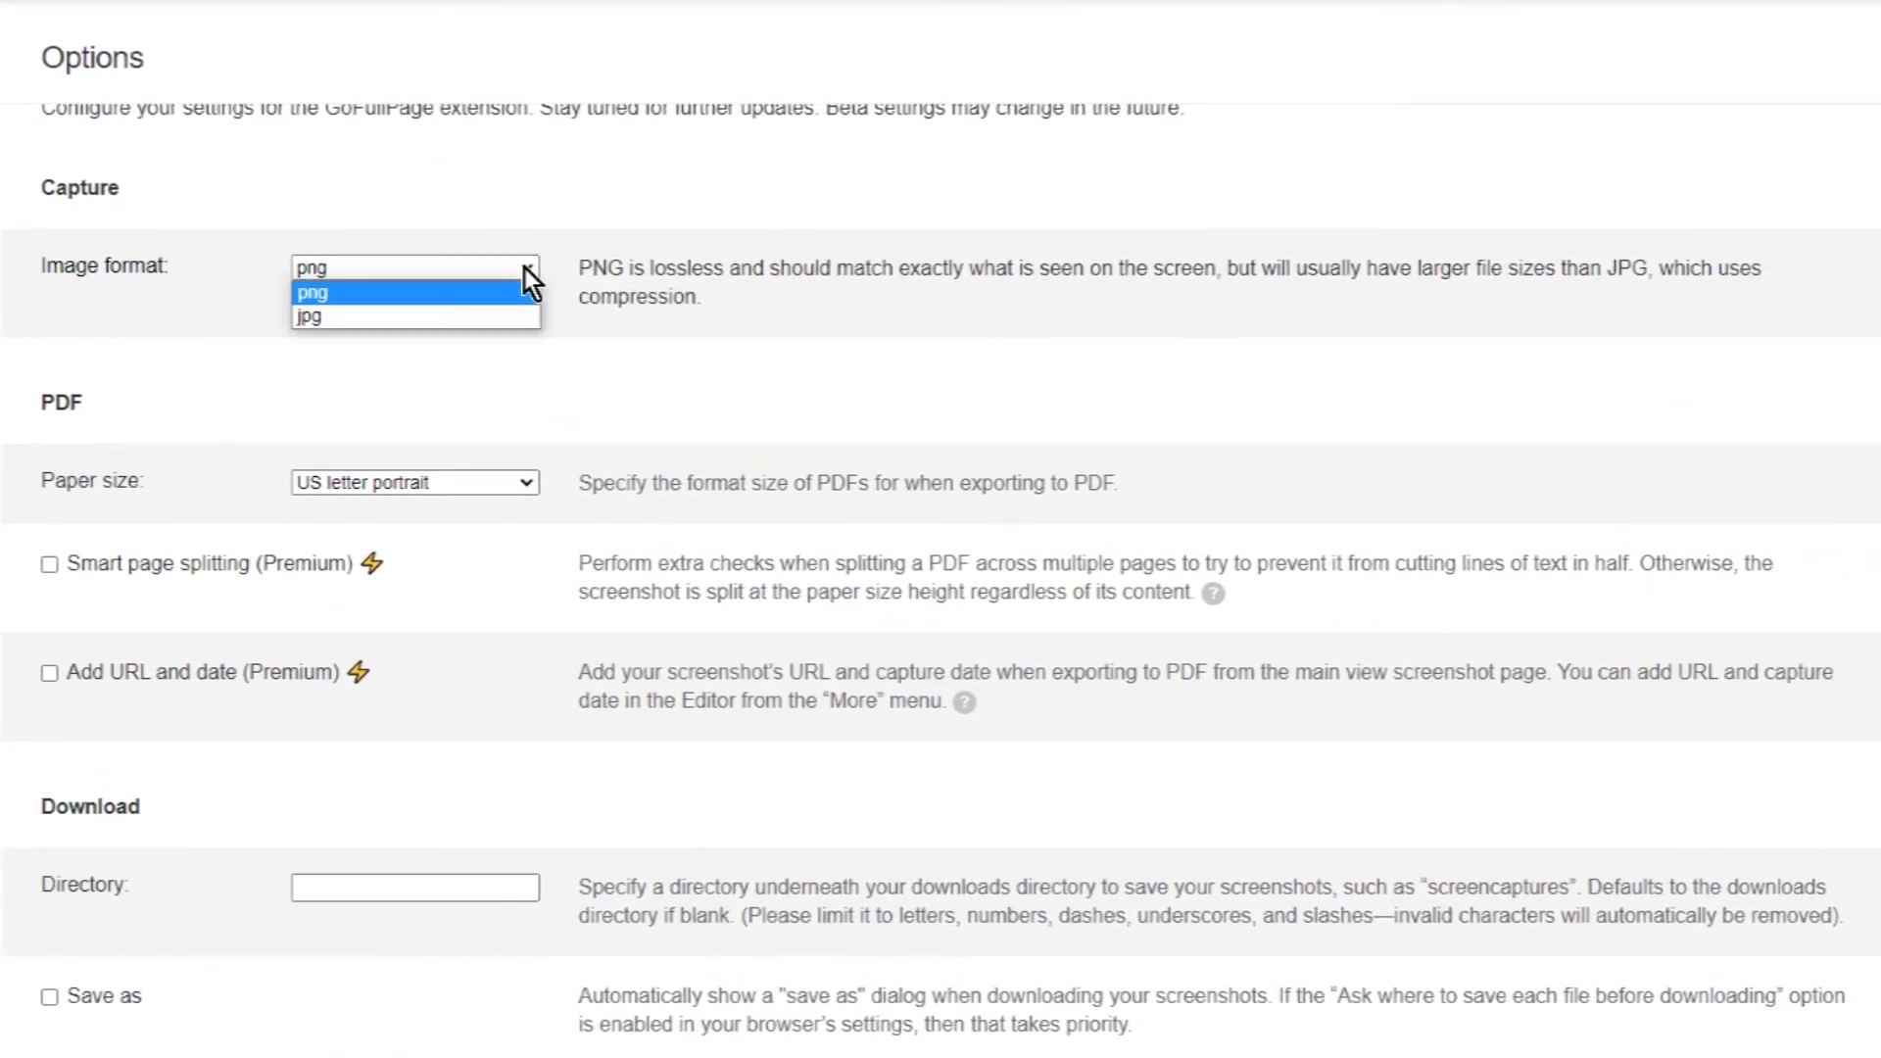
click(467, 296)
Keep US Letter portrait paper size, check the download directory, and expand Permissions.
click(525, 482)
click(528, 481)
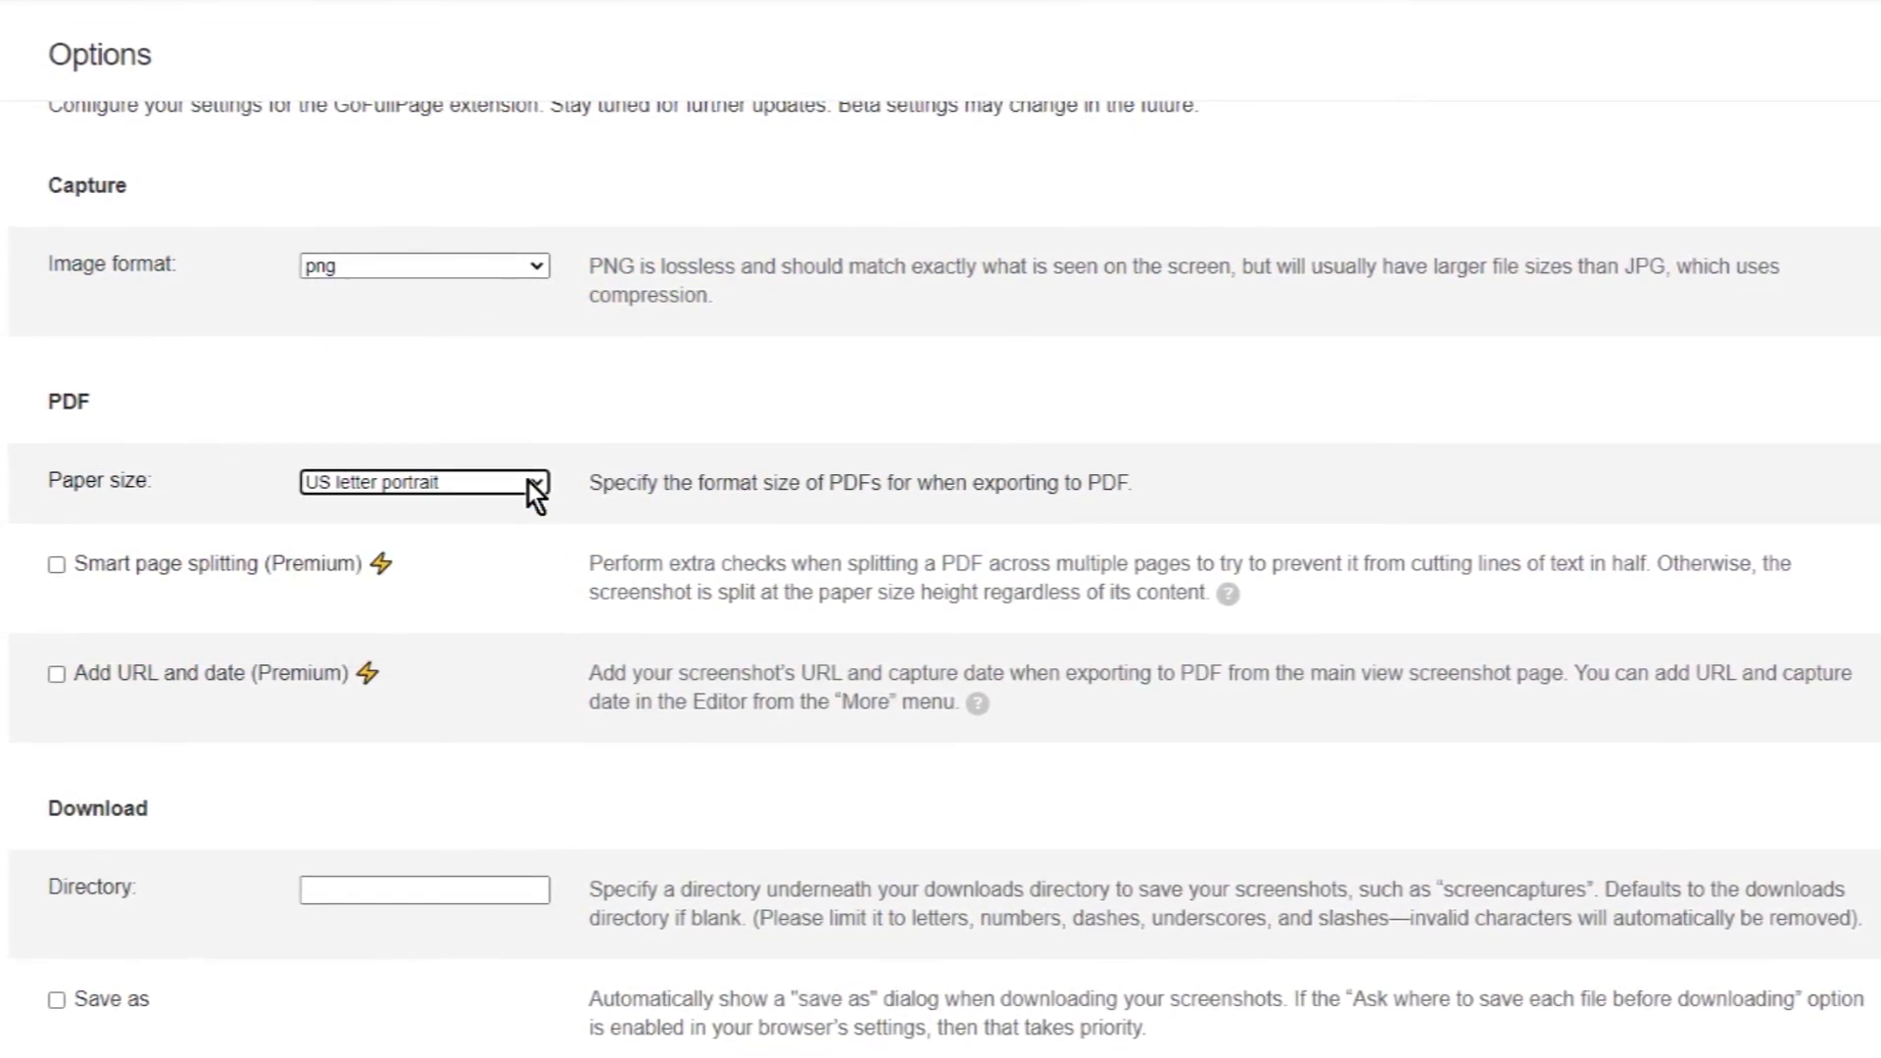
scroll(527, 481, down, 1)
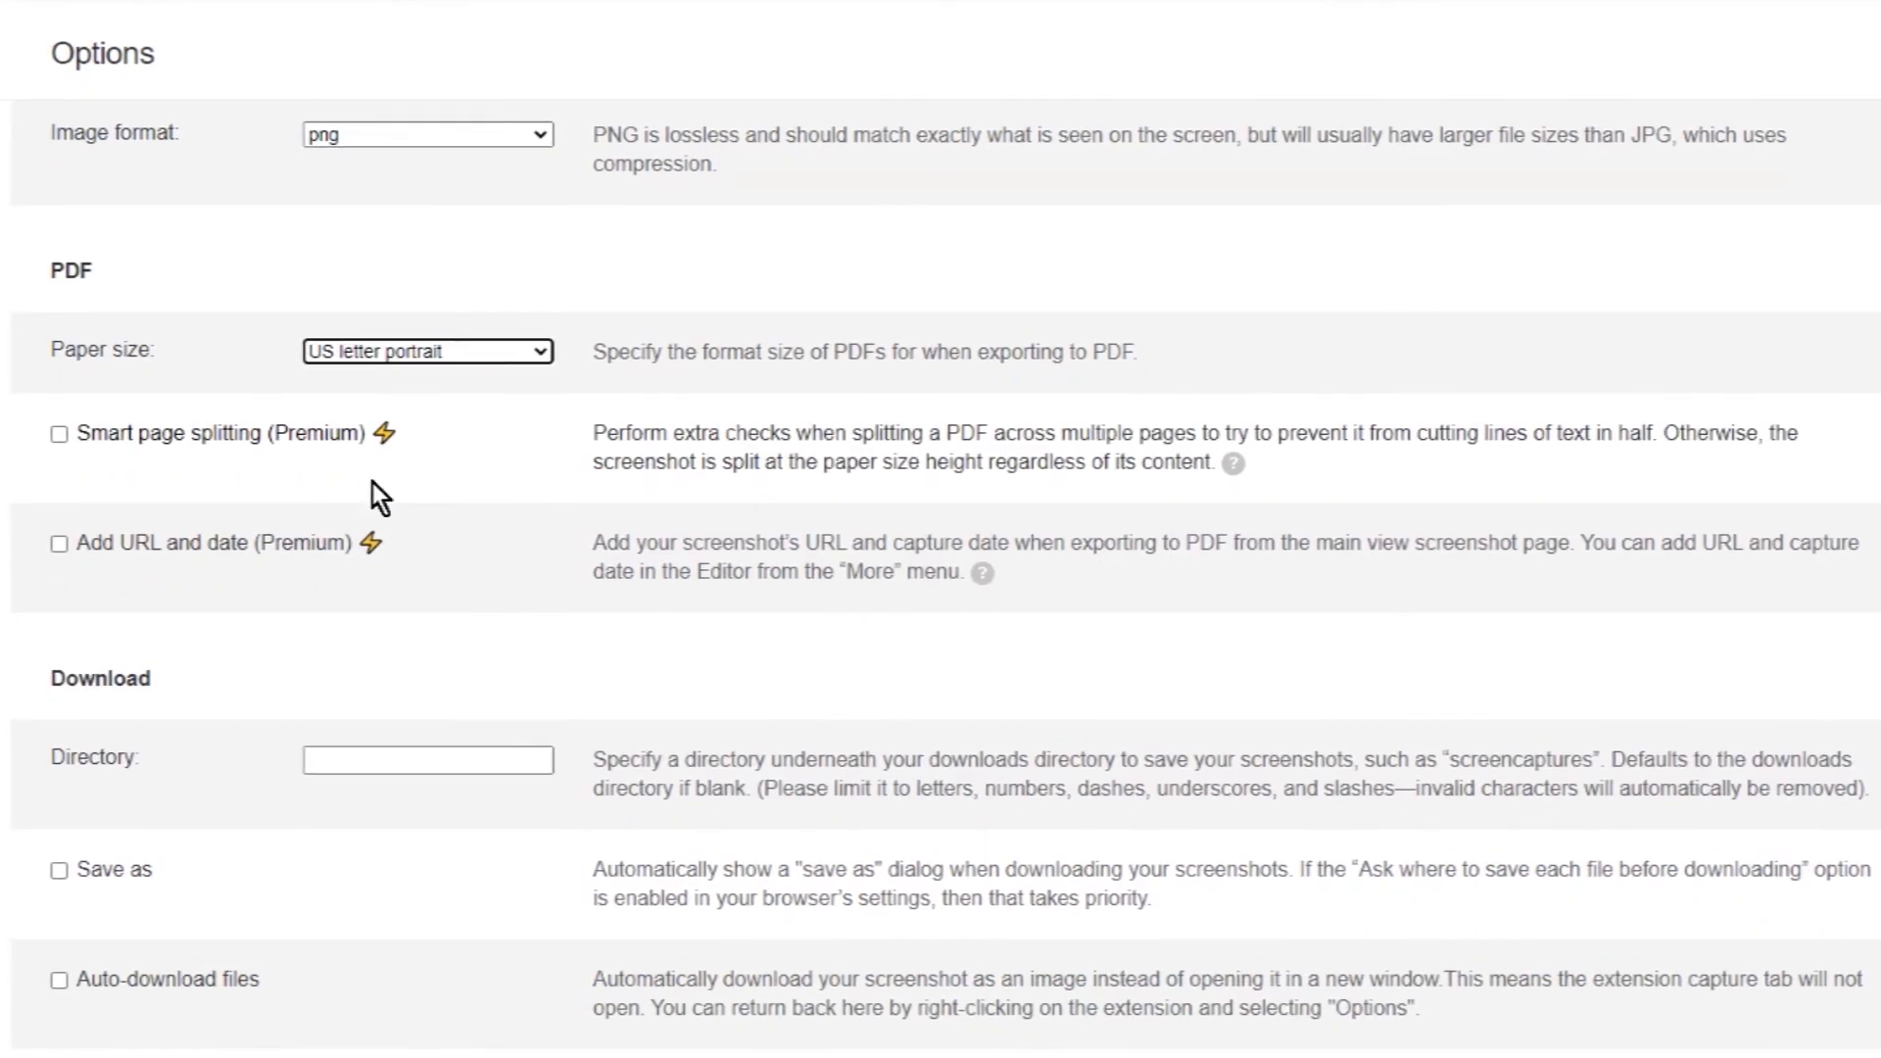
click(356, 760)
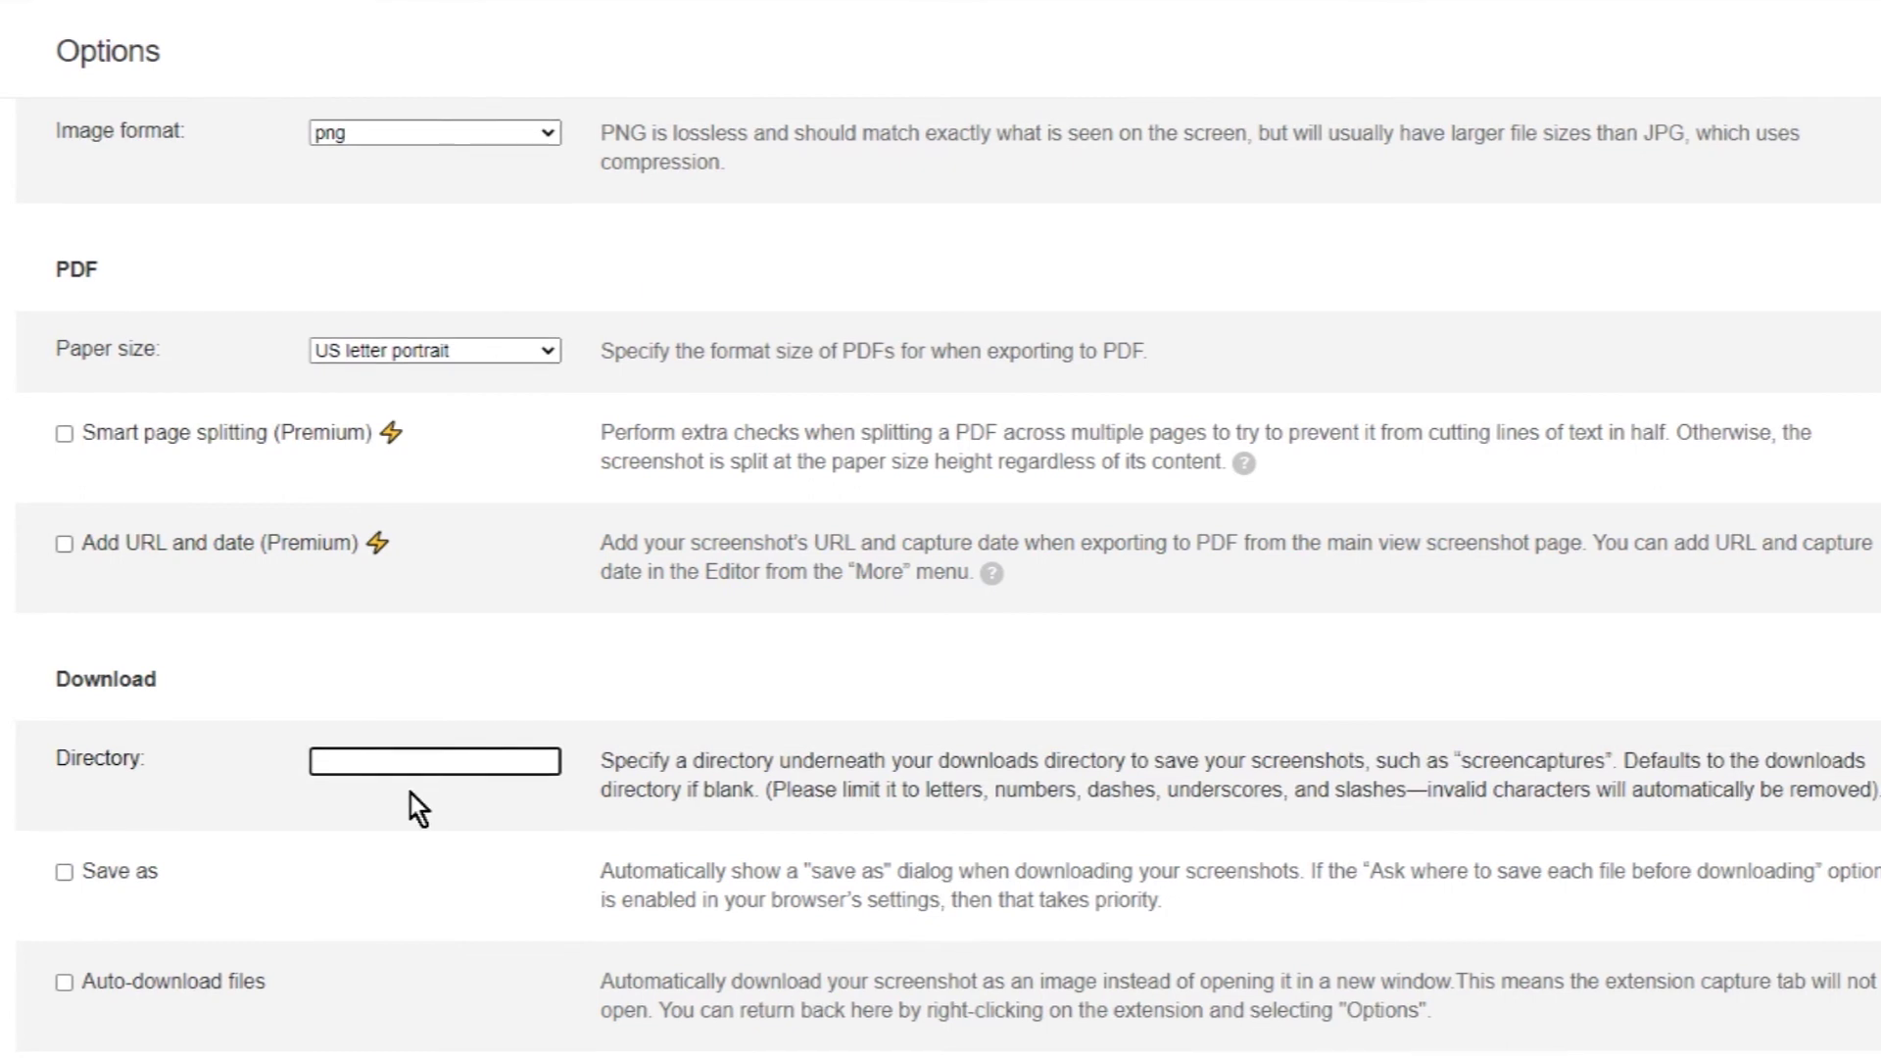
scroll(410, 794, down, 2)
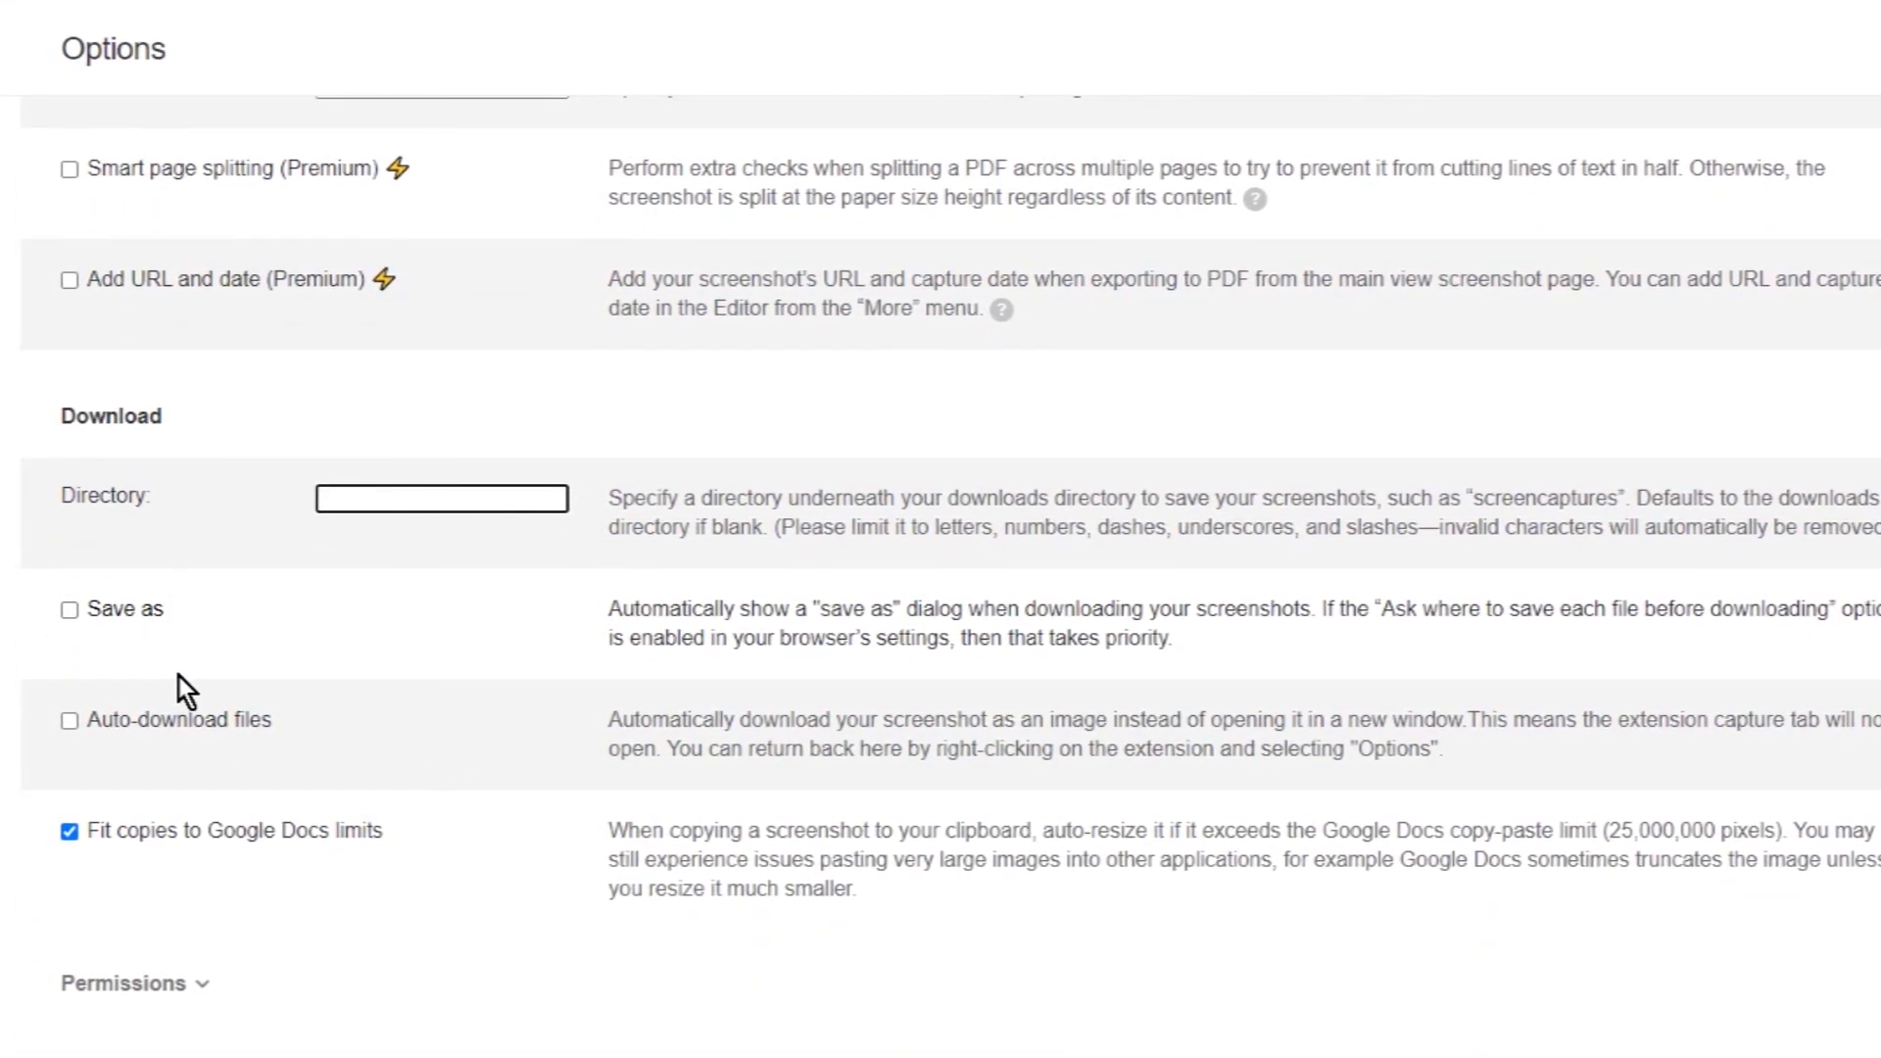
scroll(178, 675, down, 1)
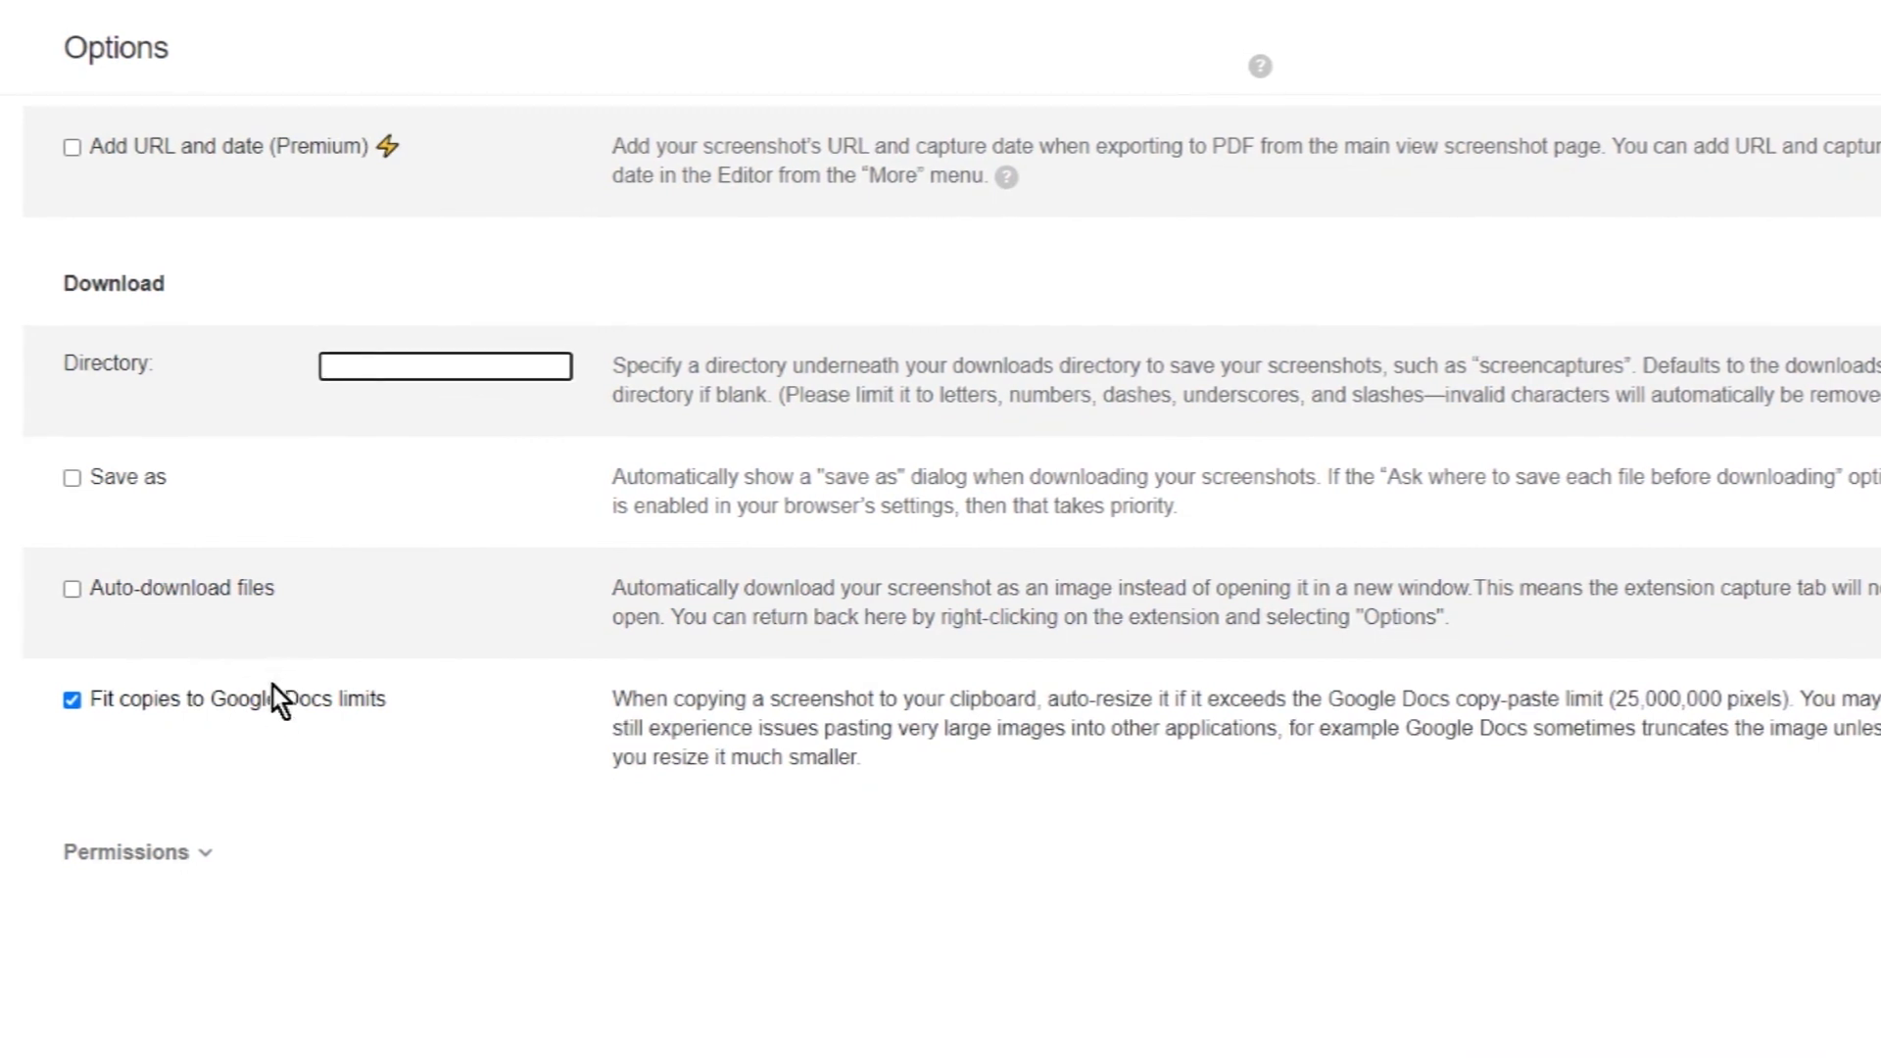
scroll(314, 781, down, 1)
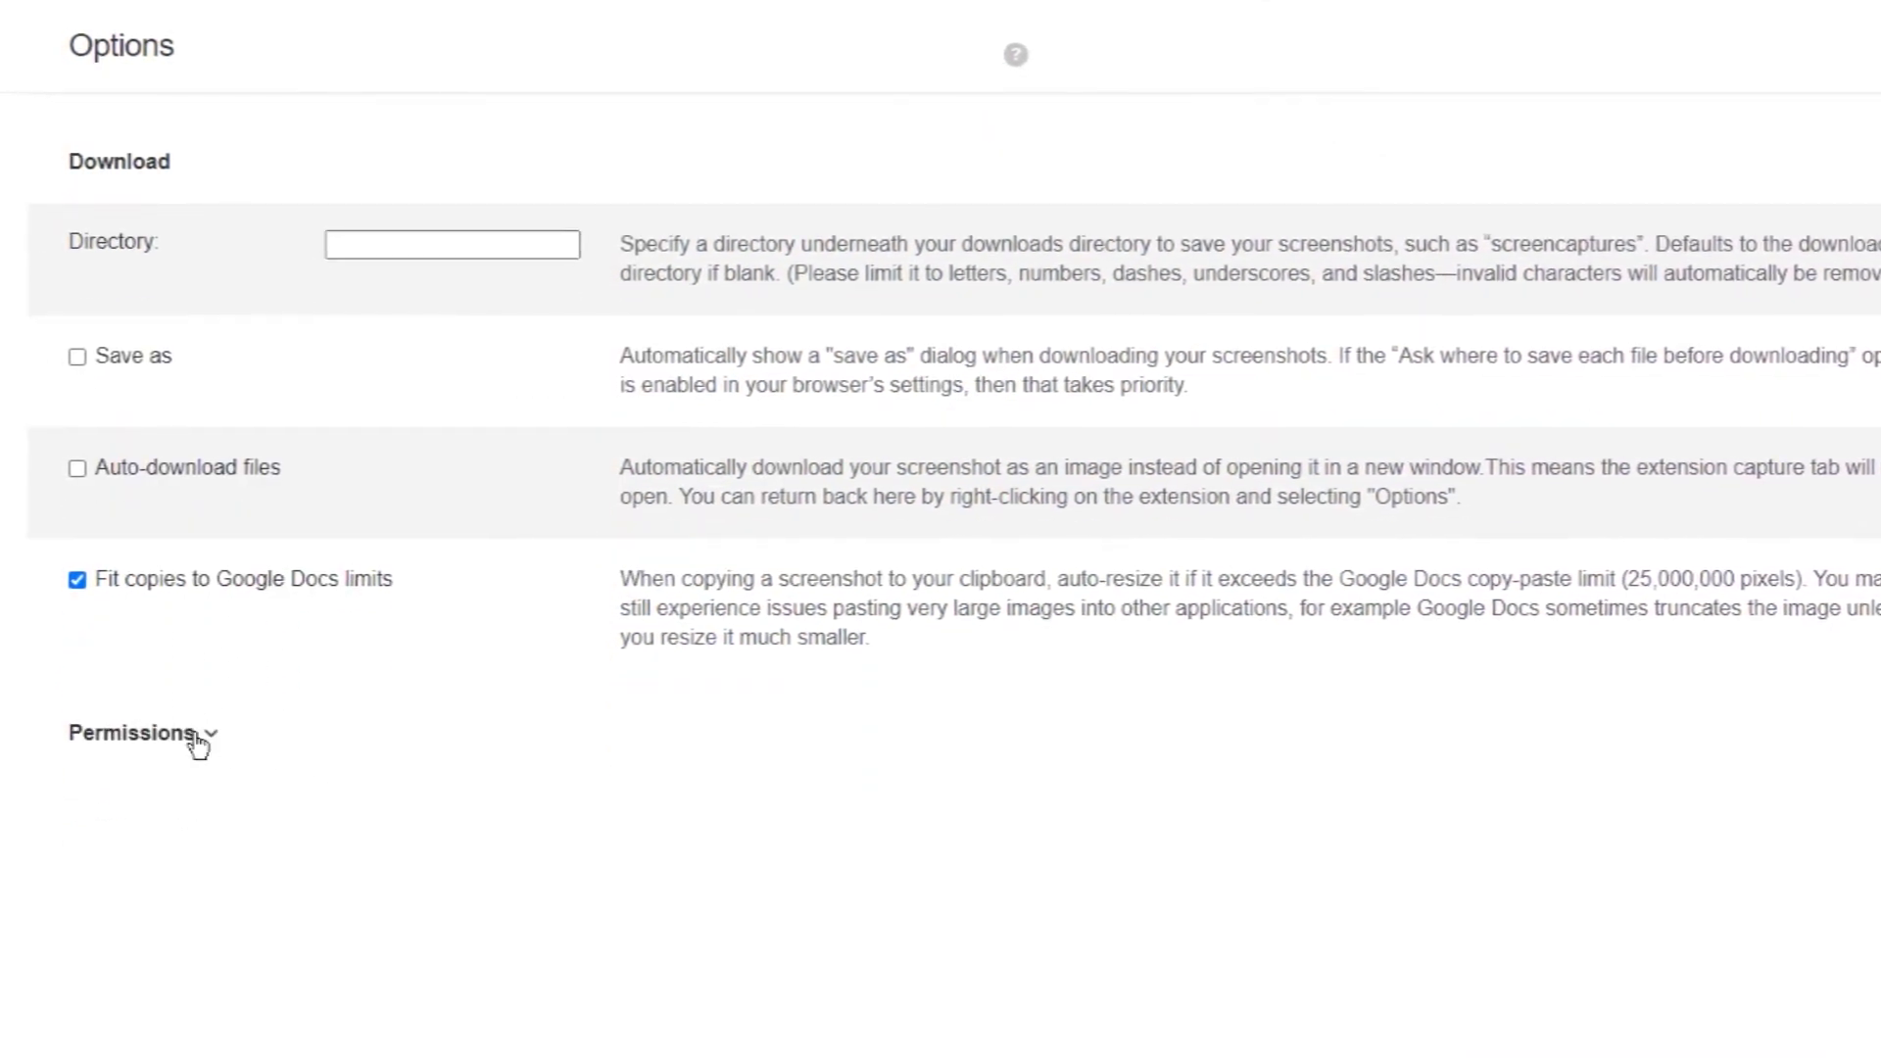
click(198, 742)
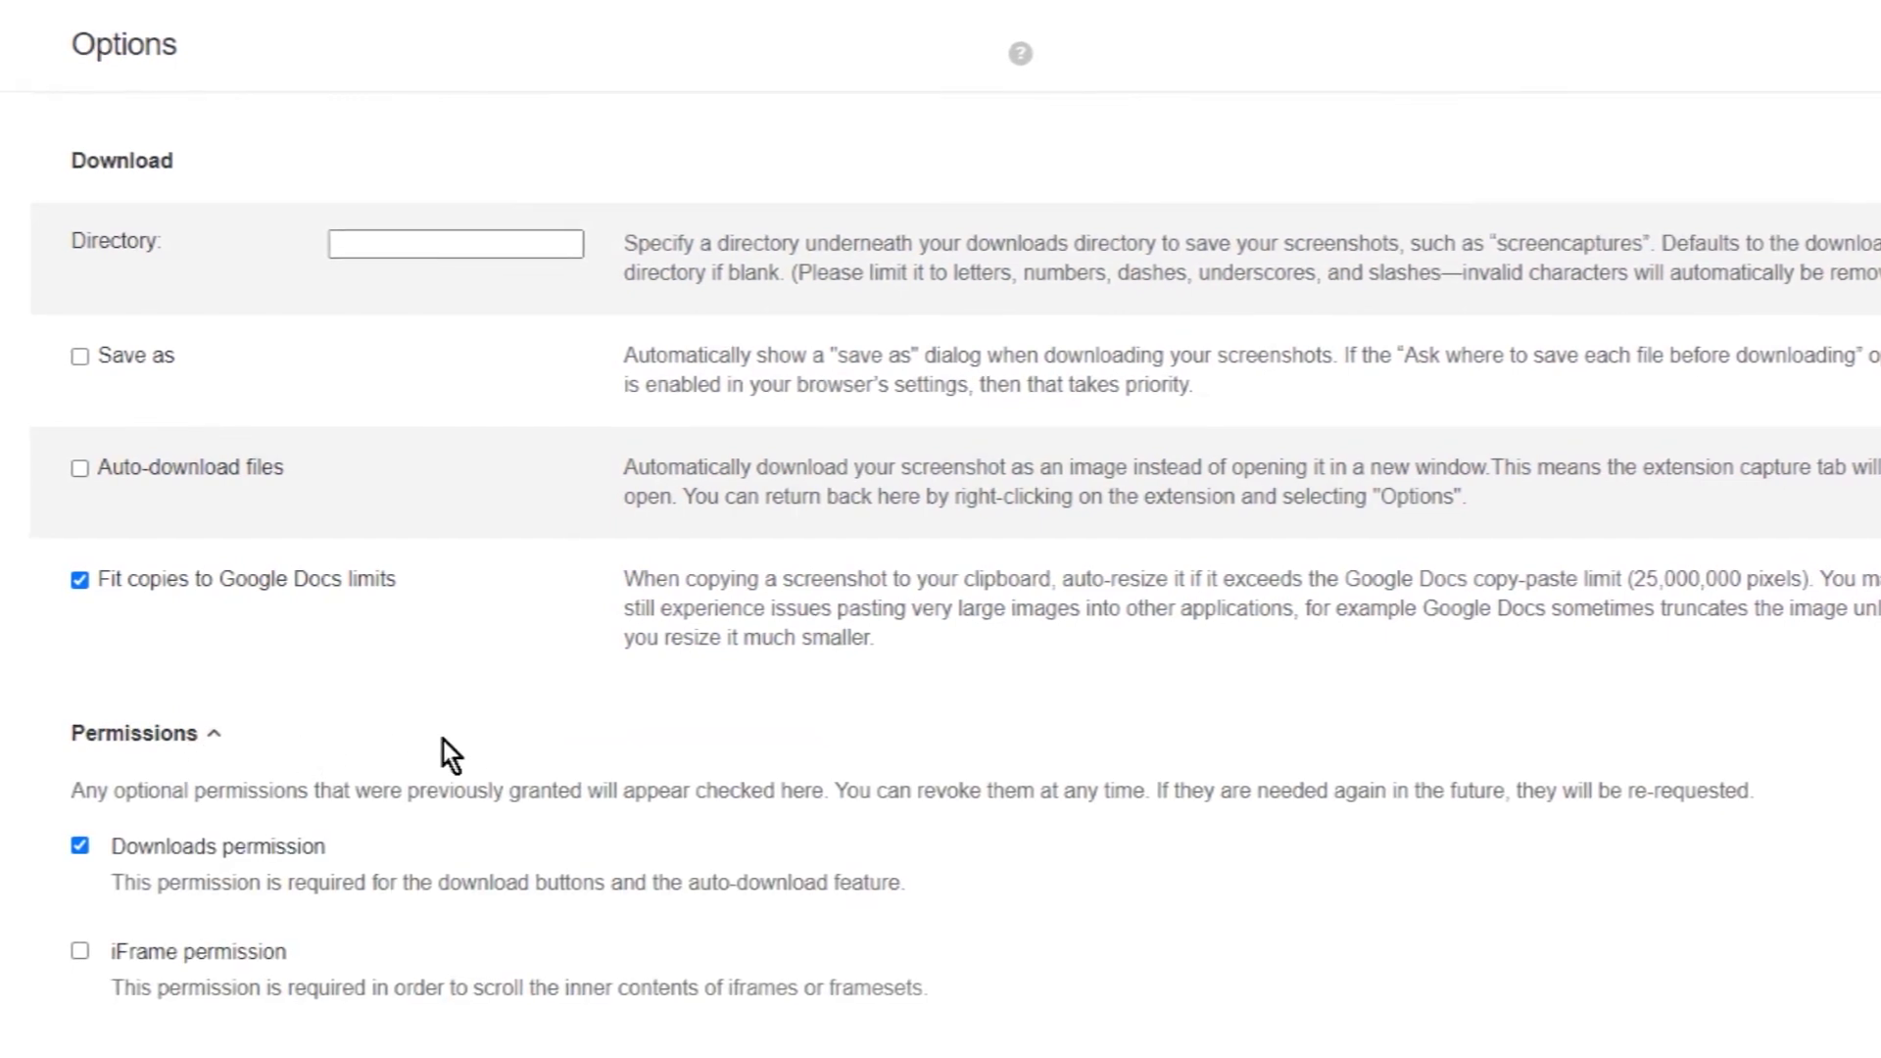
scroll(528, 719, up, 1)
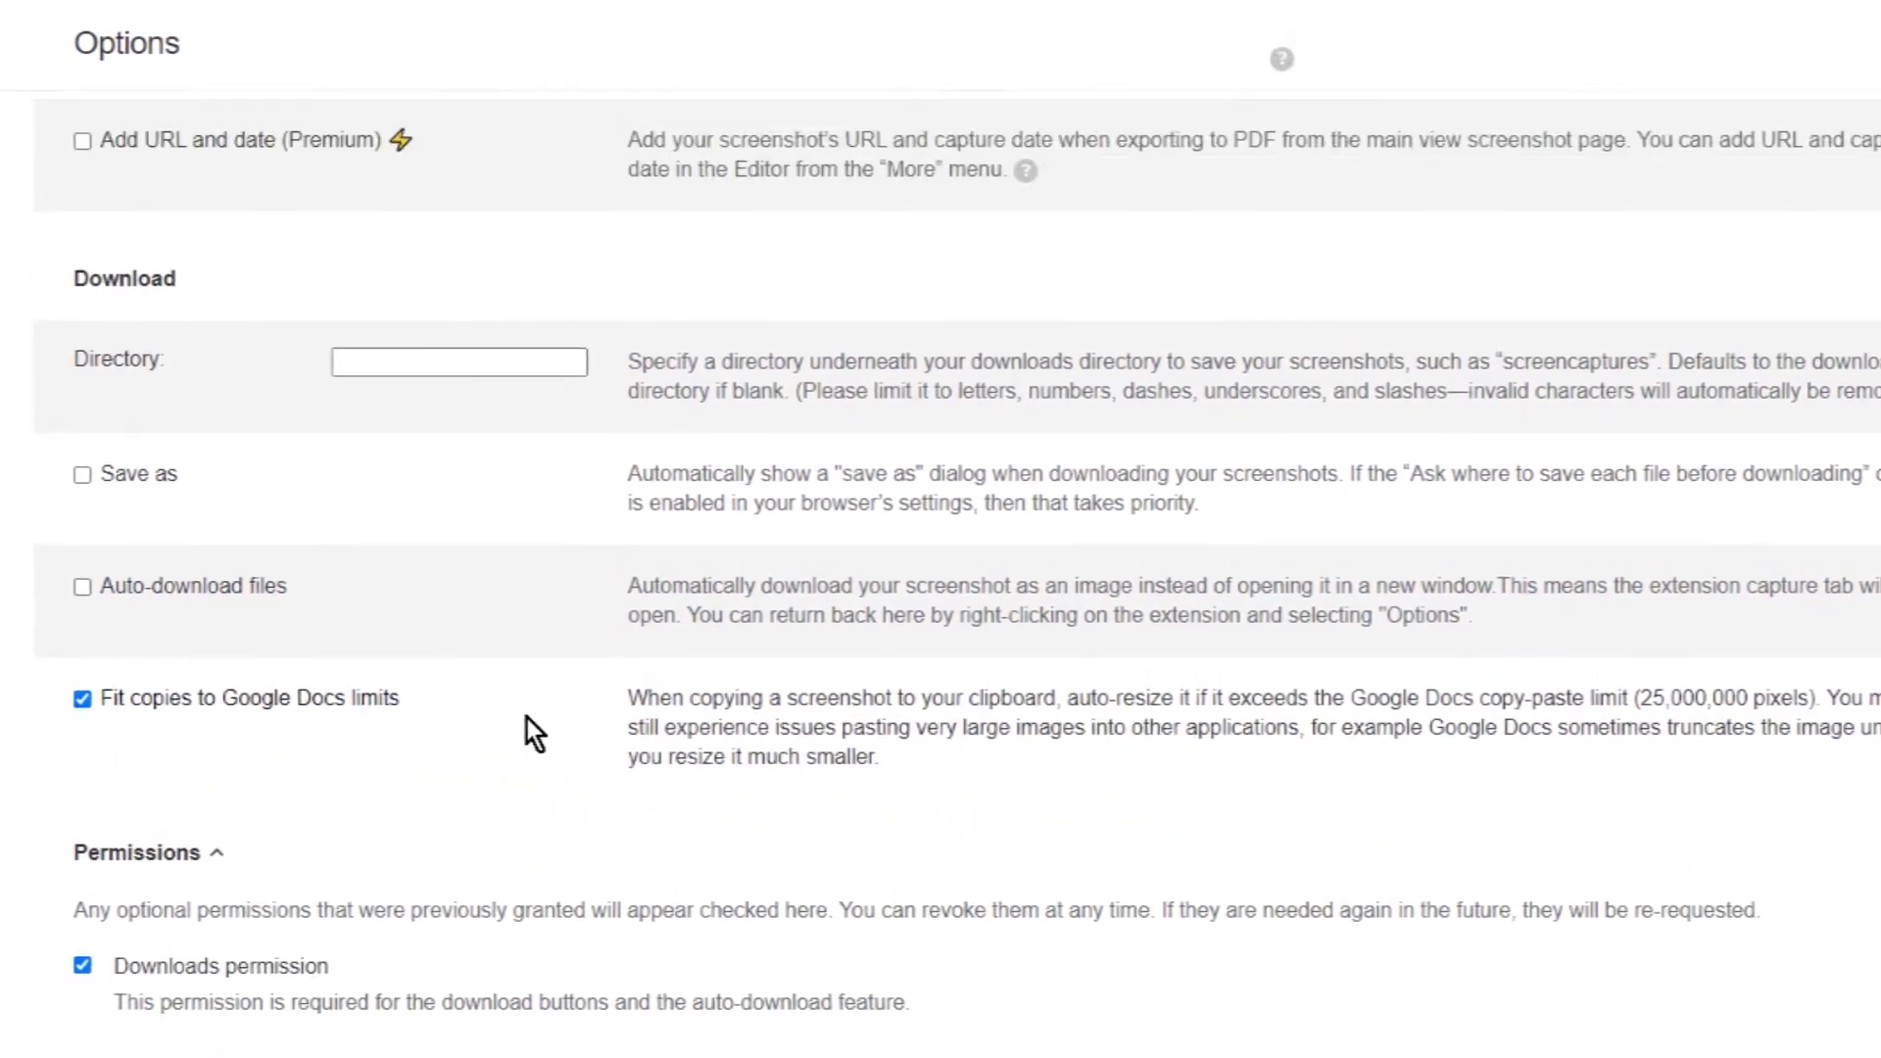
scroll(528, 719, up, 2)
scroll(520, 708, up, 2)
scroll(530, 681, up, 1)
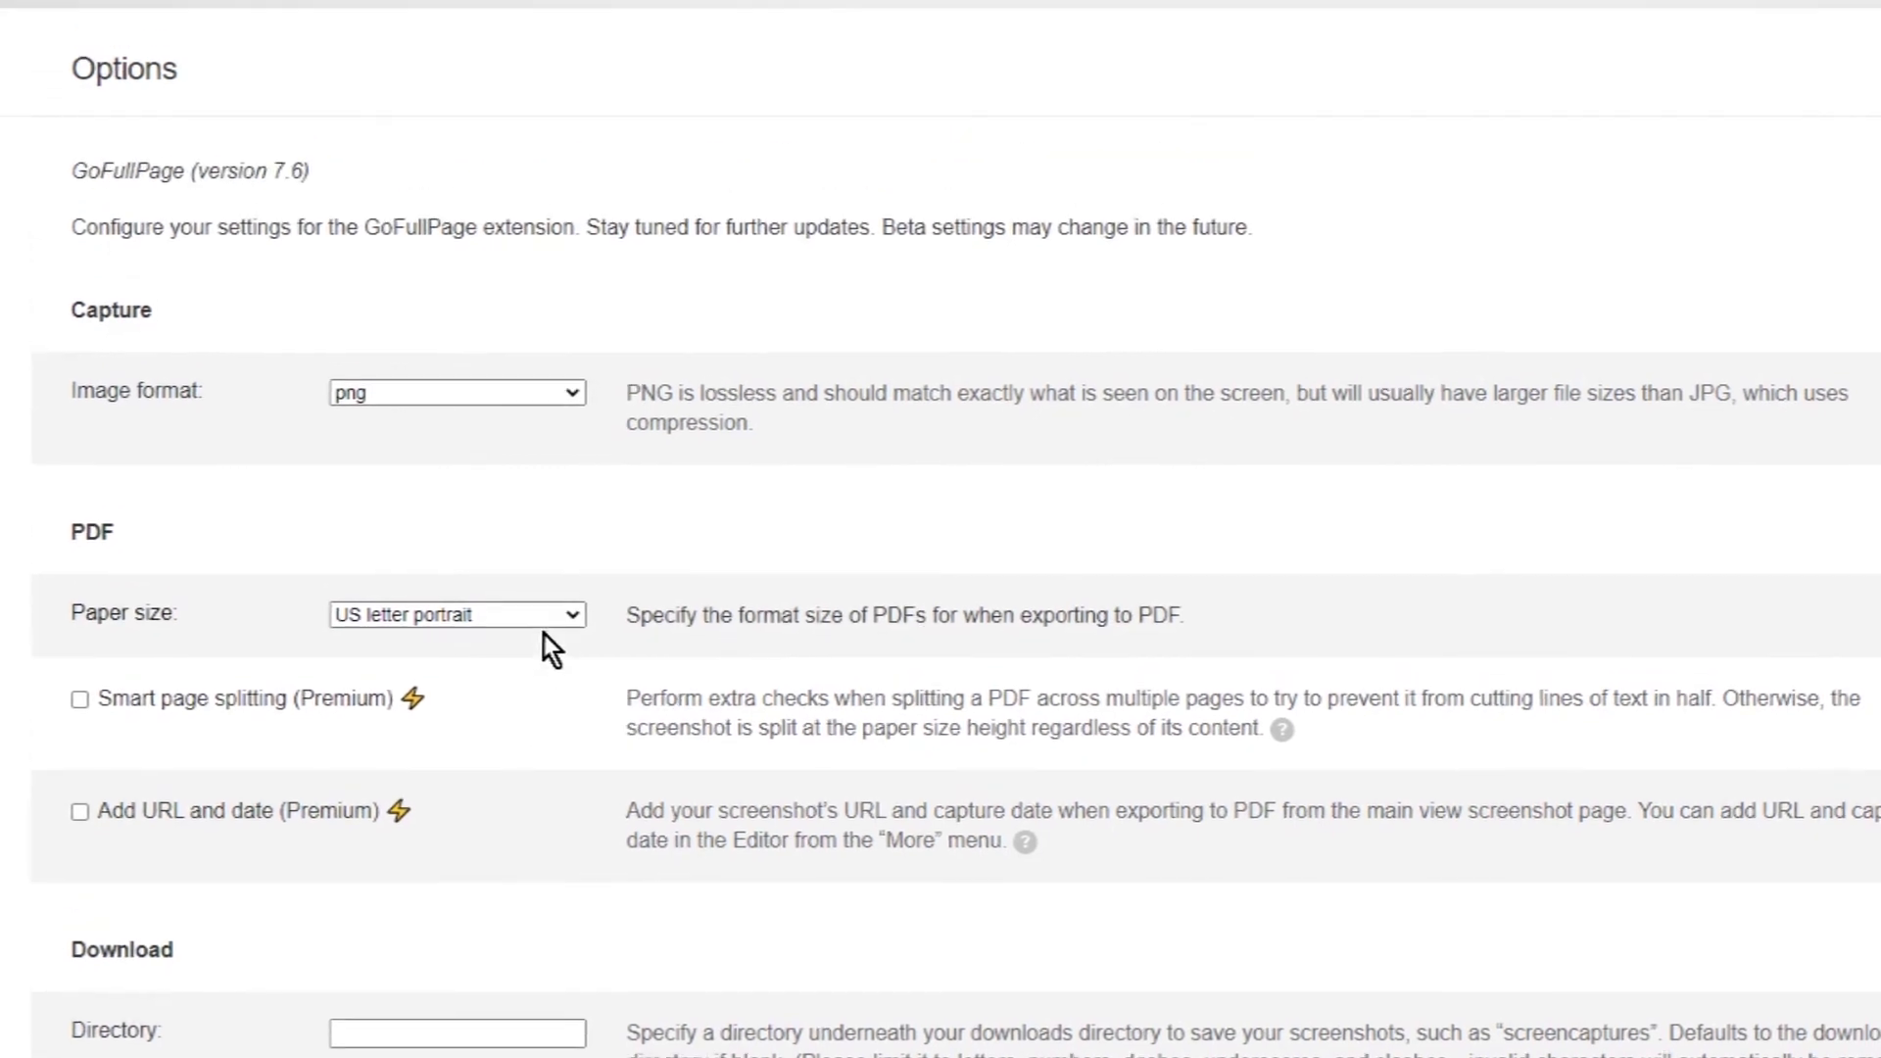